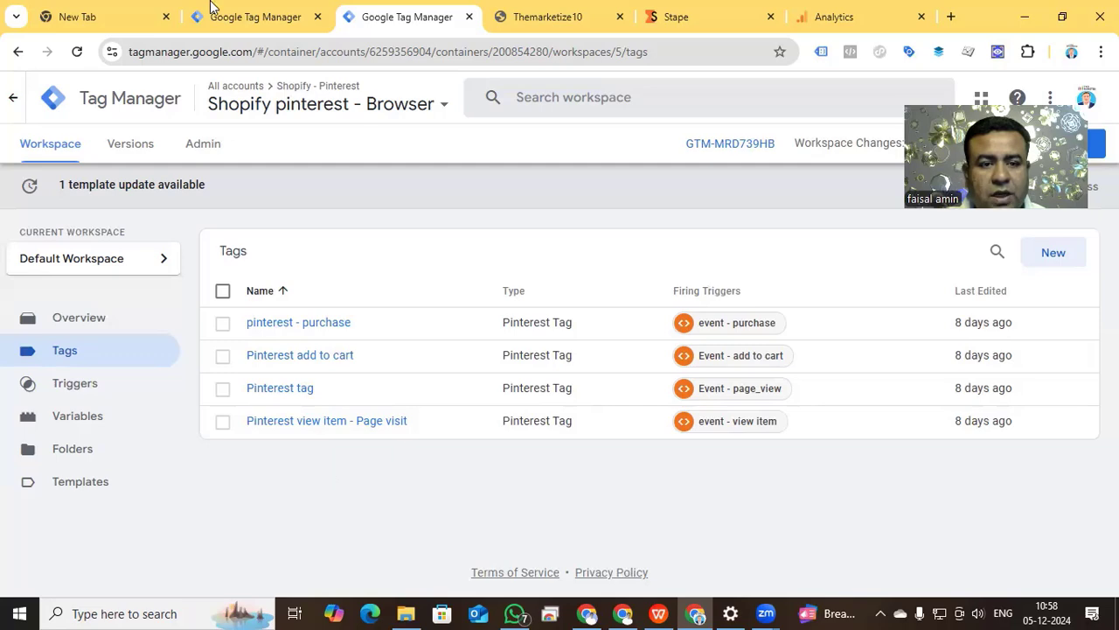
Create a server container named "shopify sotore for server" in the Shopify - Pinterest account.
click(238, 23)
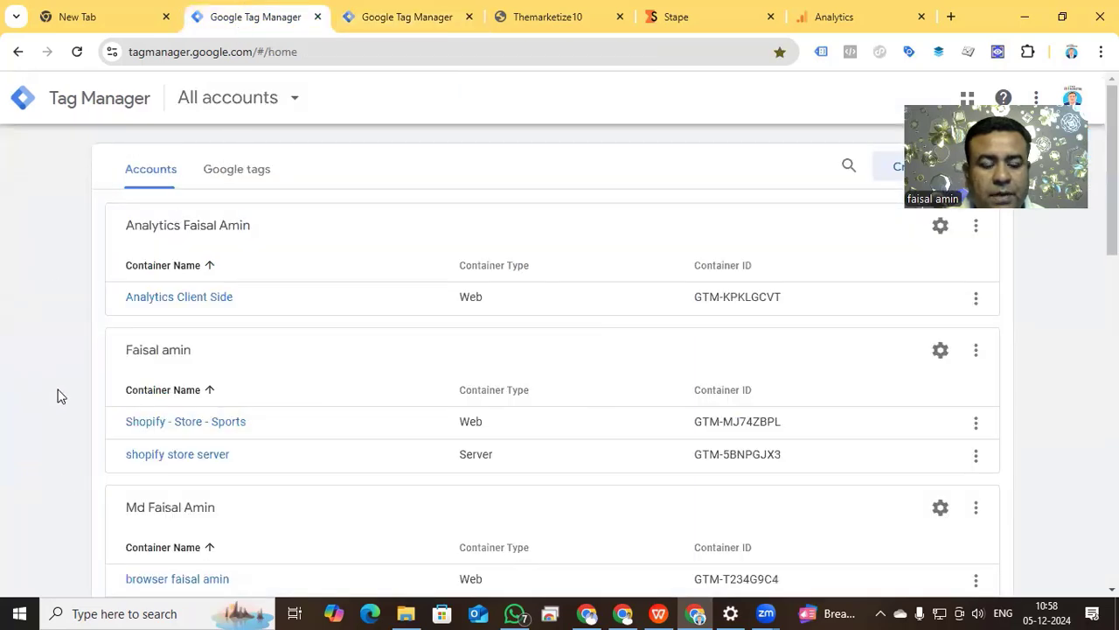
scroll(54, 395, down, 6)
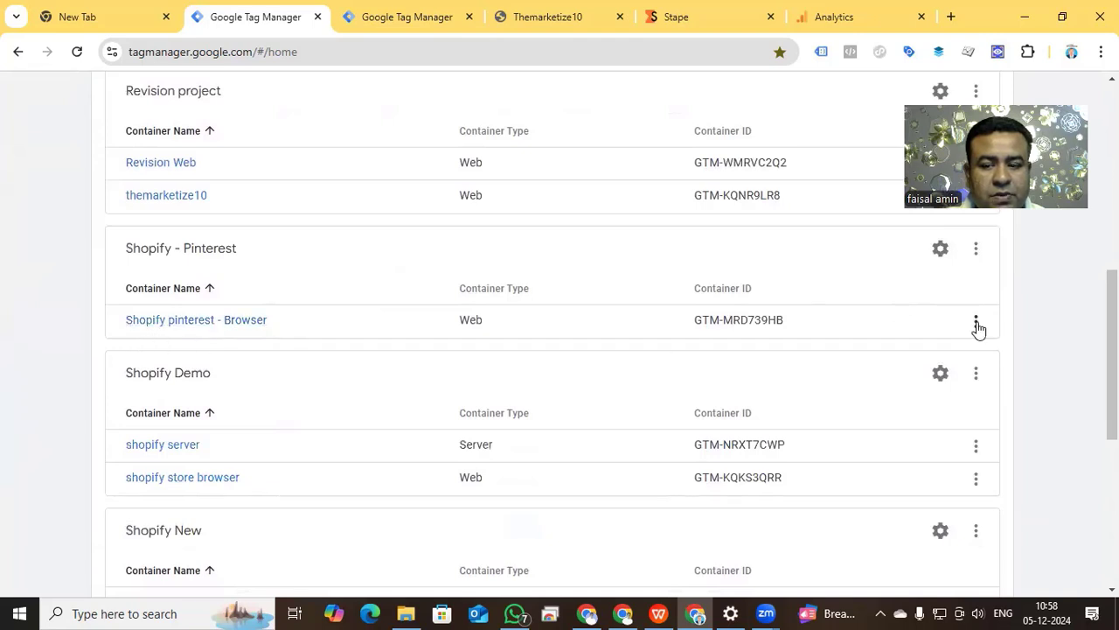
click(976, 248)
click(932, 386)
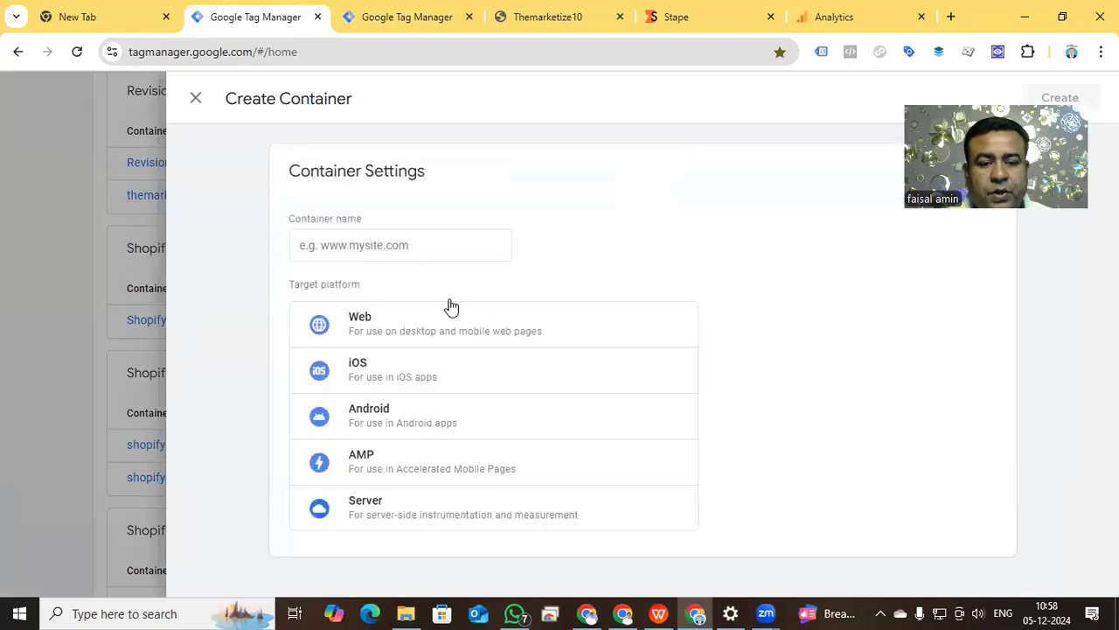
click(401, 245)
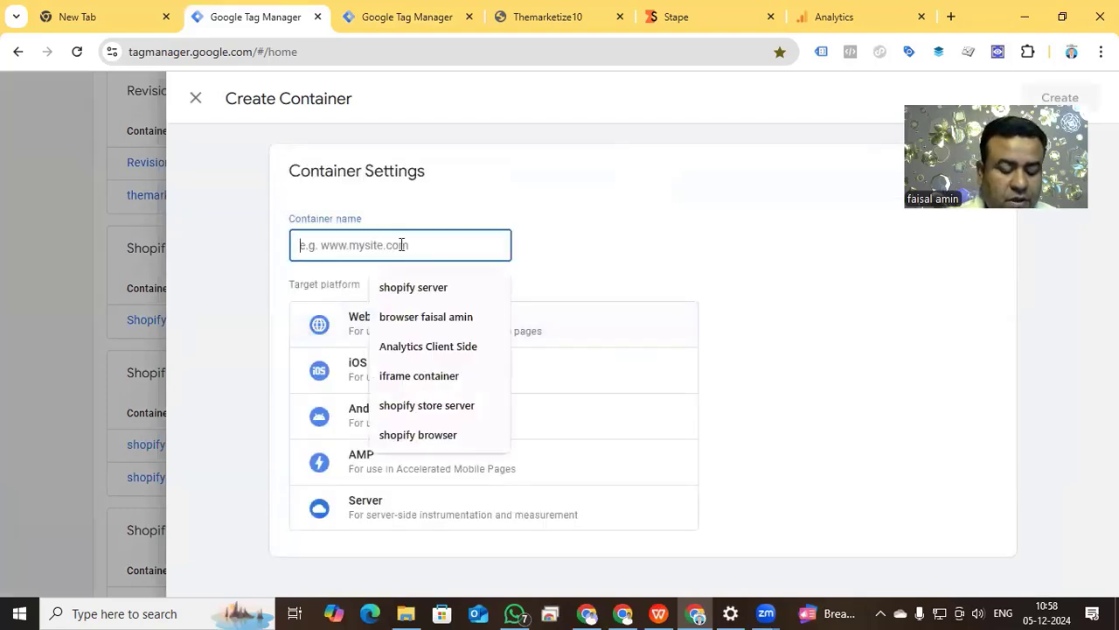
text(shopify )
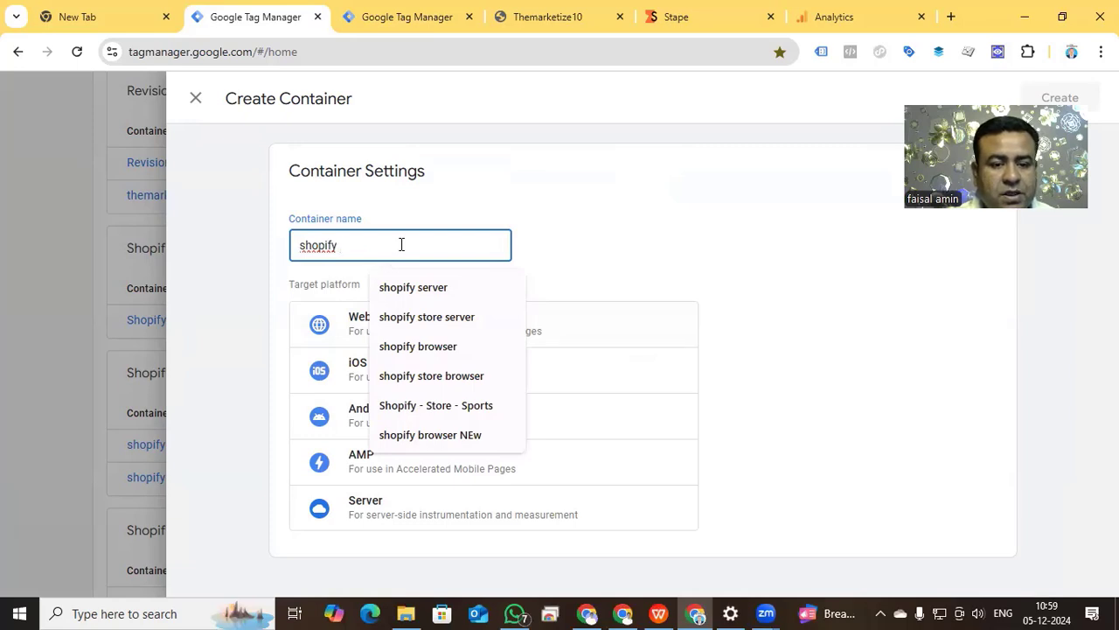
text(sotore for server)
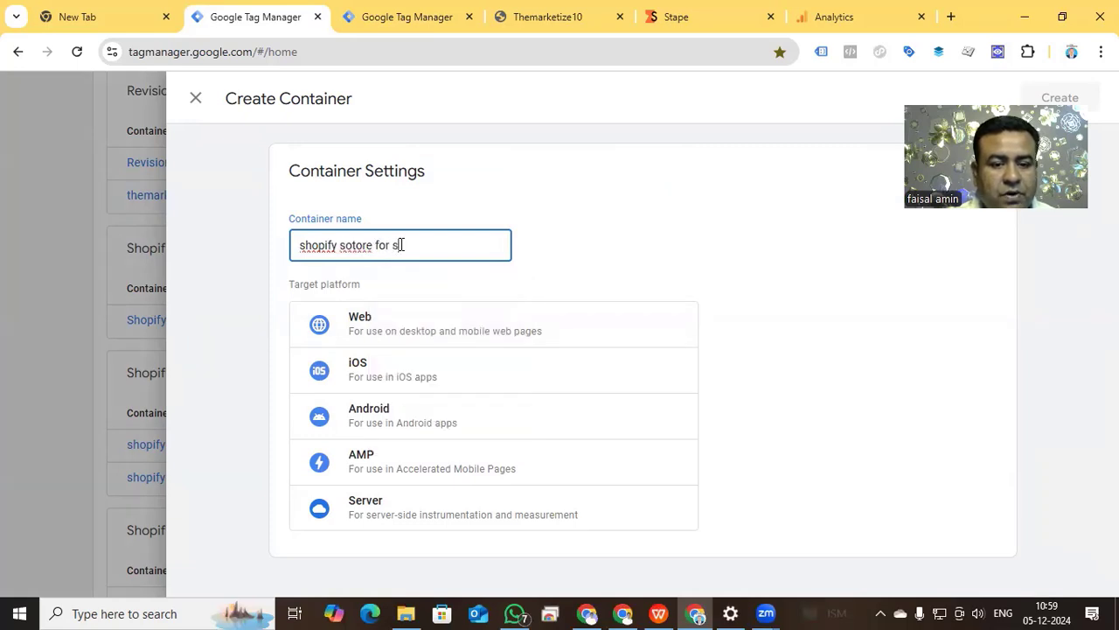
click(422, 512)
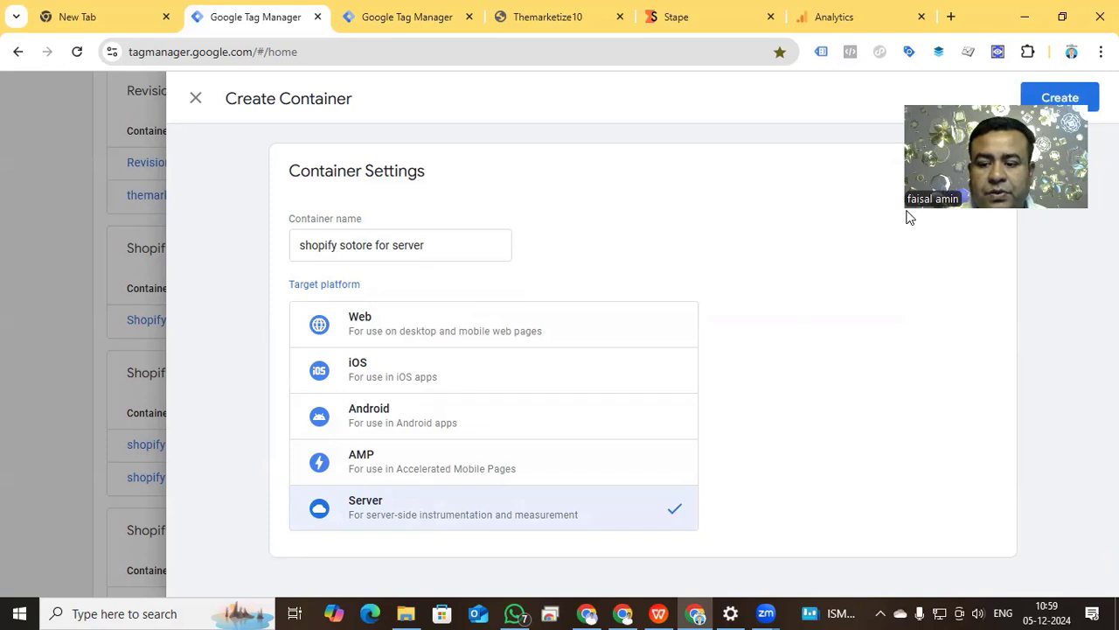
click(1062, 99)
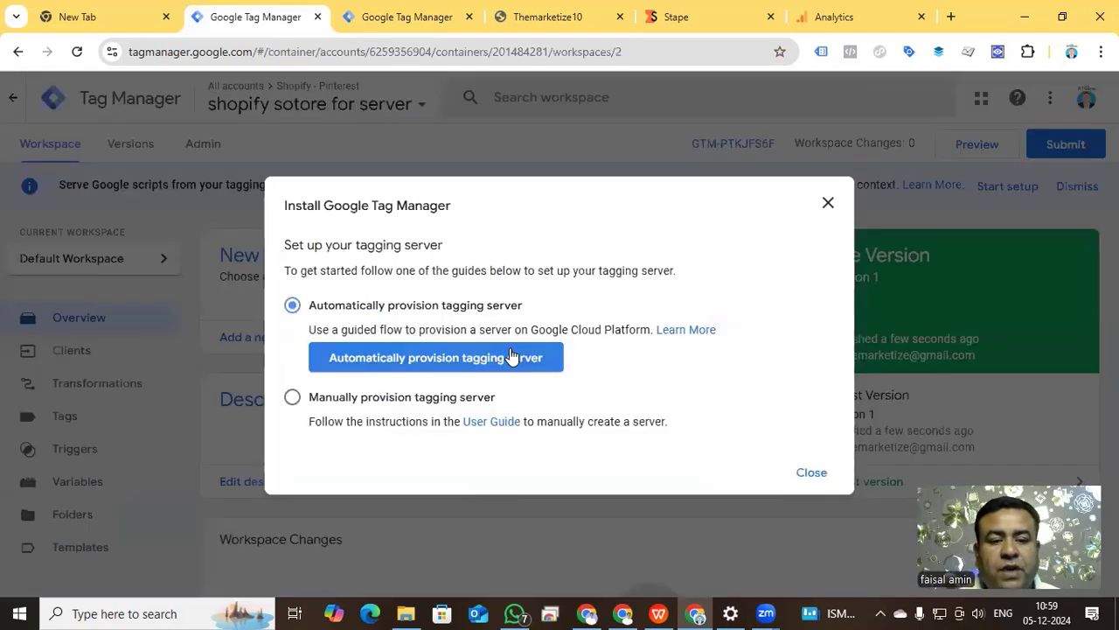
Copy the manual-provisioning container config, switch to Stape, and save it as the shopify sports container's configuration.
click(293, 399)
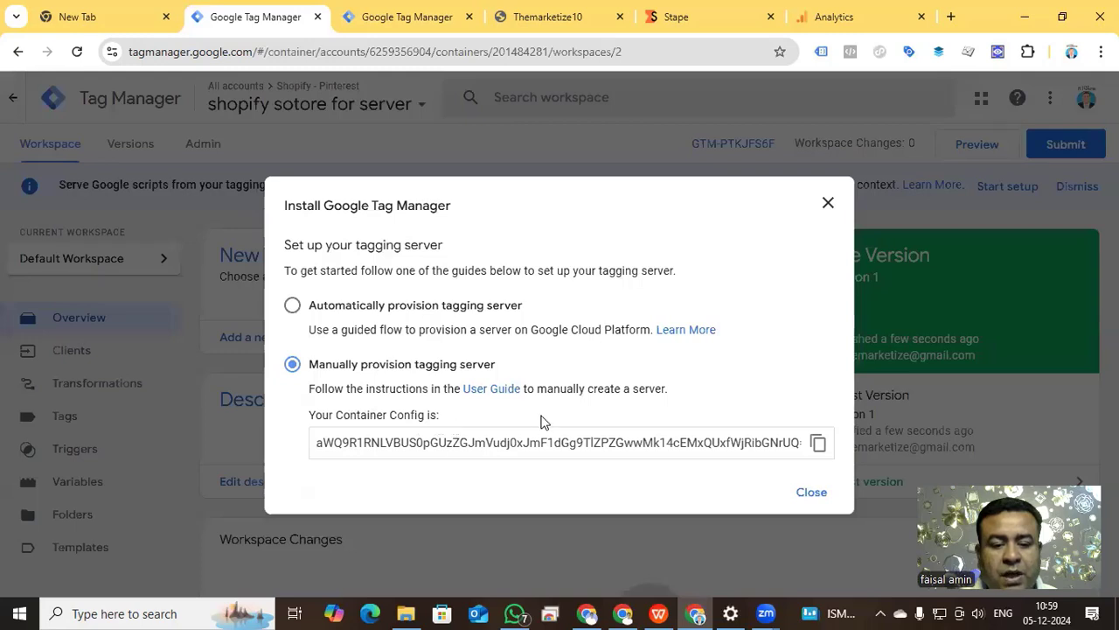
click(817, 444)
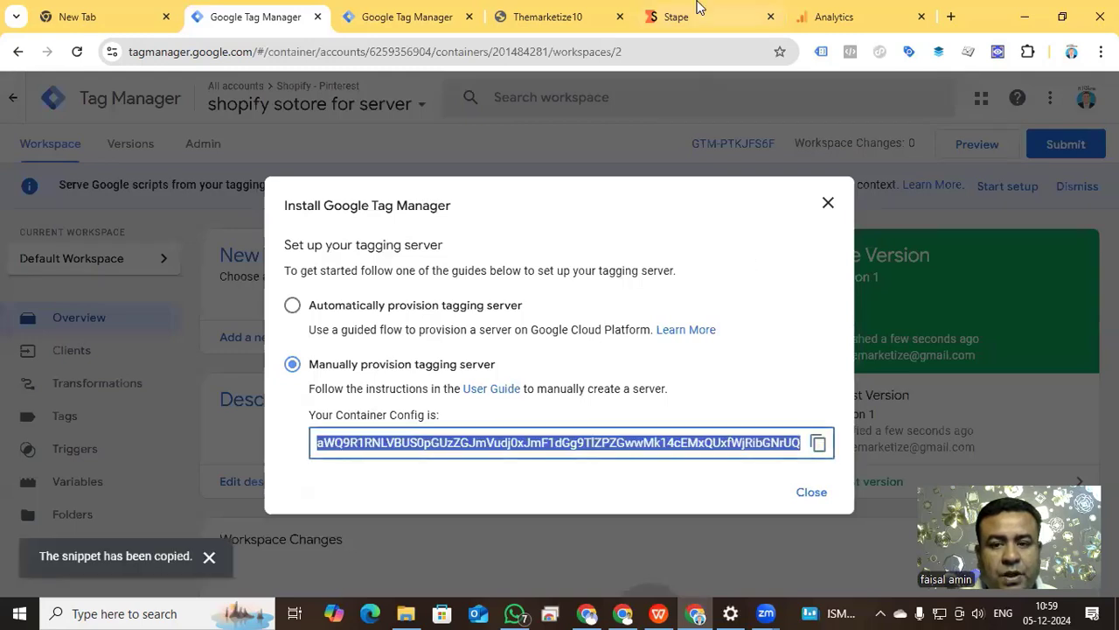
click(700, 29)
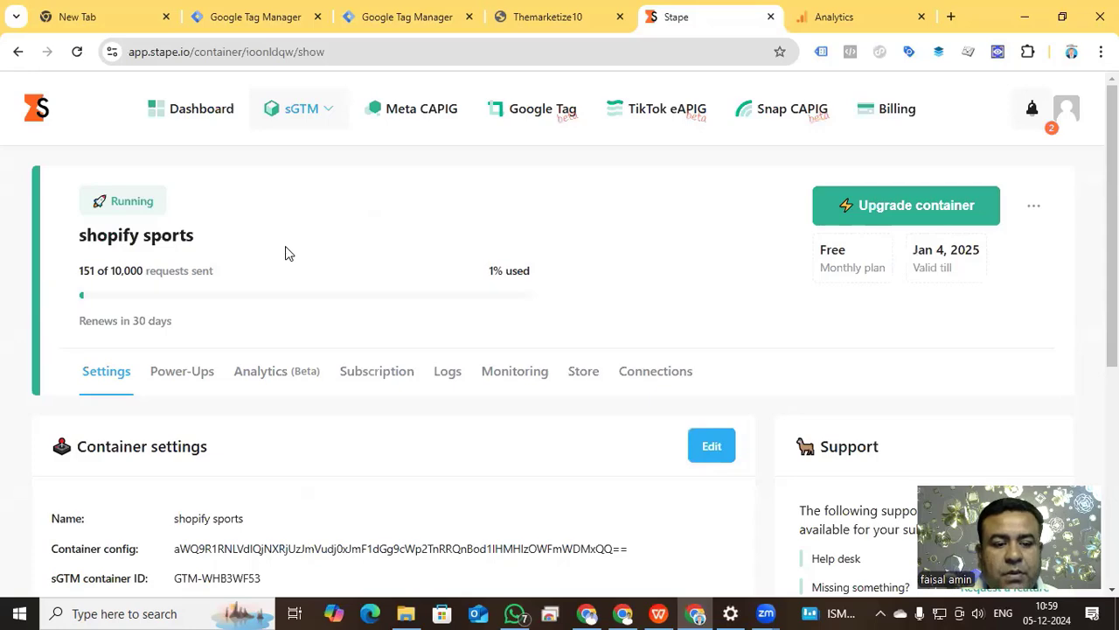
scroll(285, 249, down, 2)
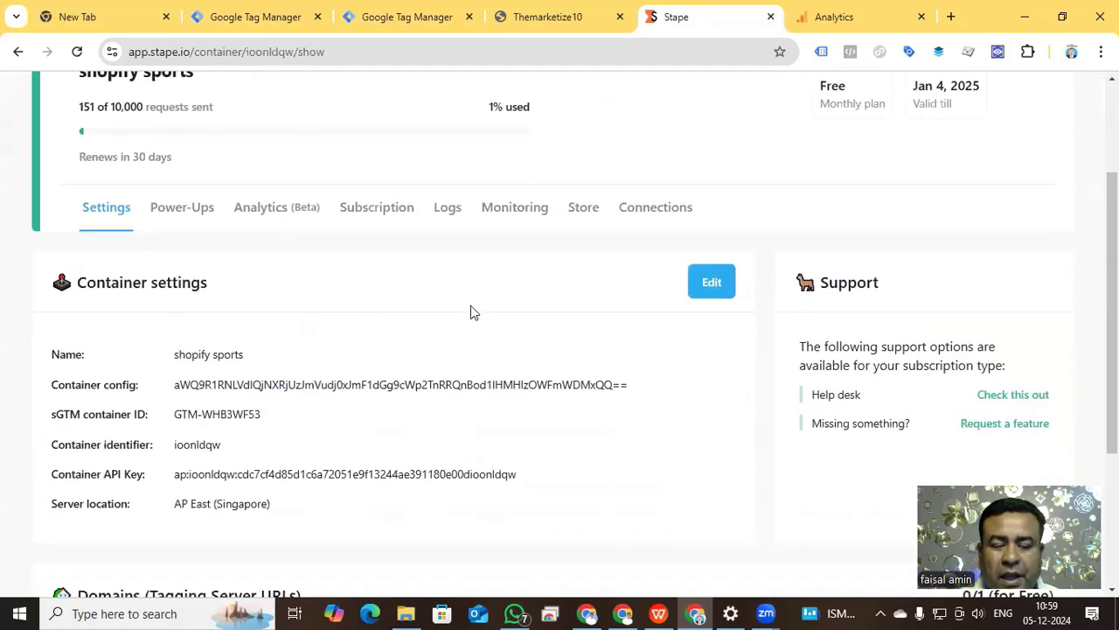
click(717, 282)
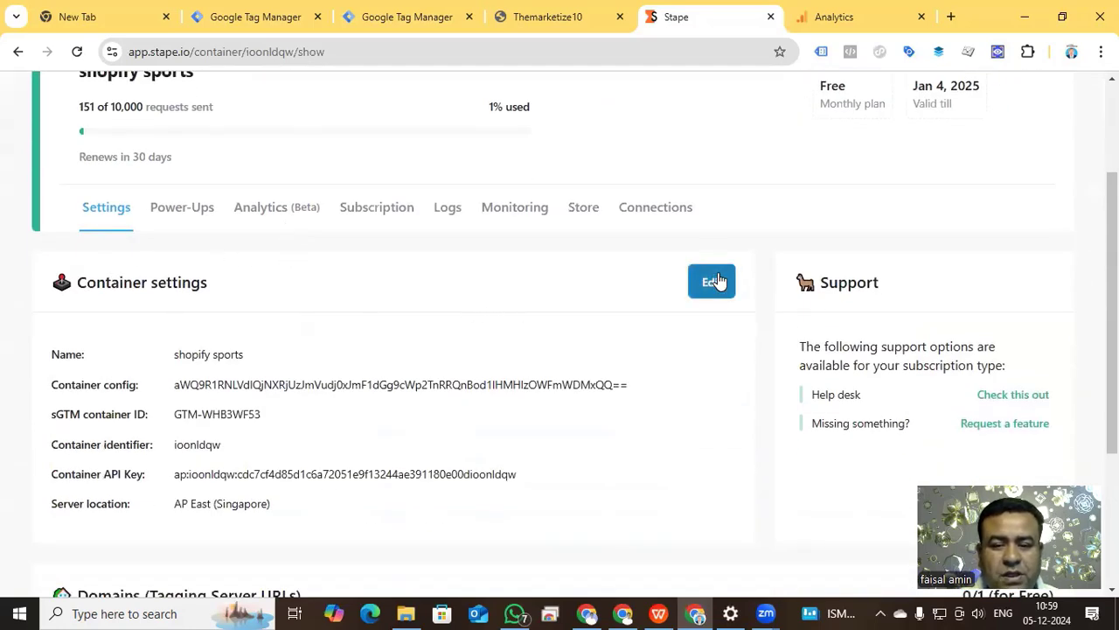
scroll(720, 278, down, 3)
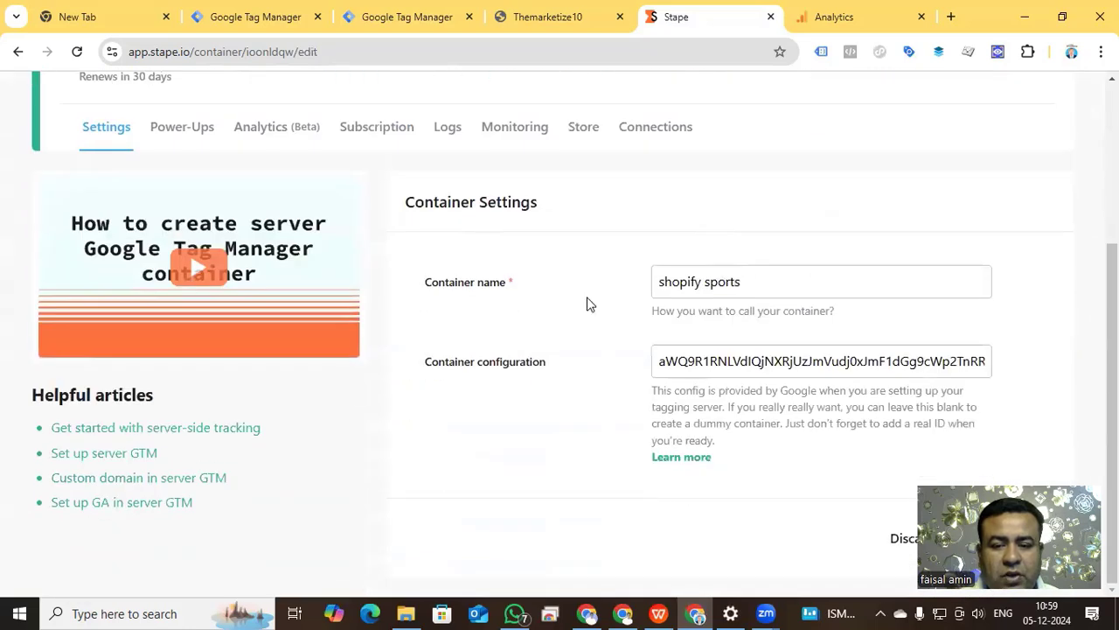
double_click(741, 361)
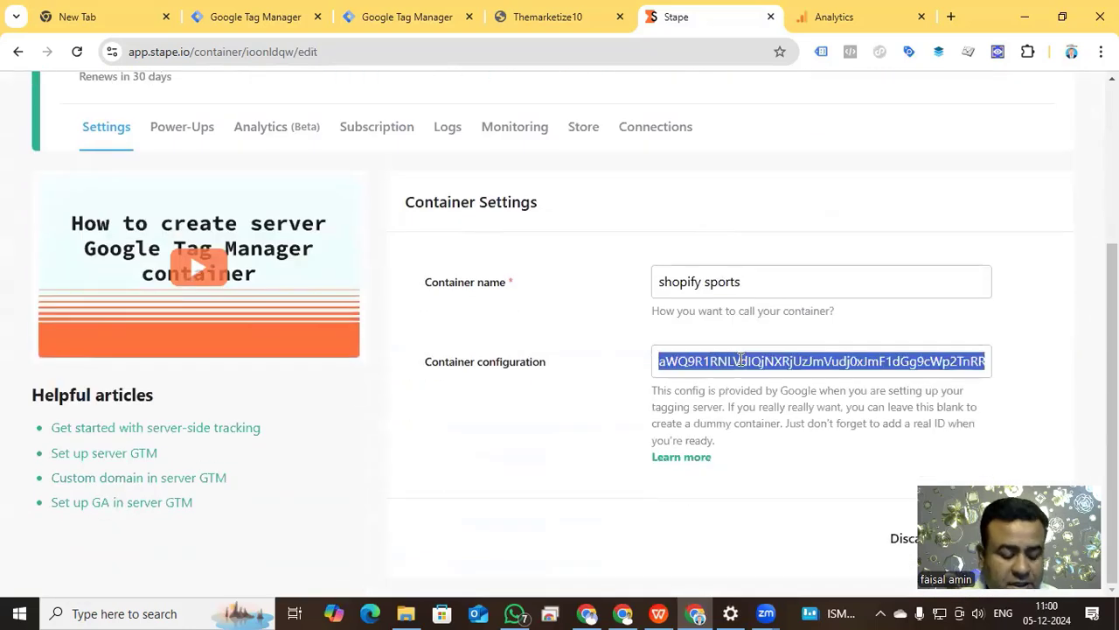
key(ctrl+v)
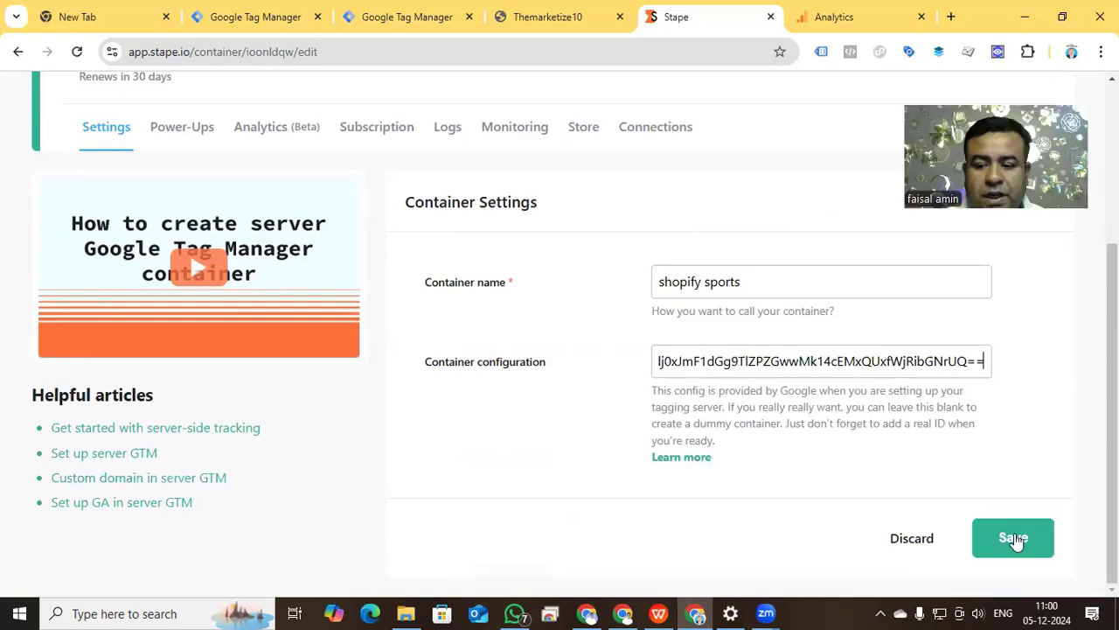
click(1015, 540)
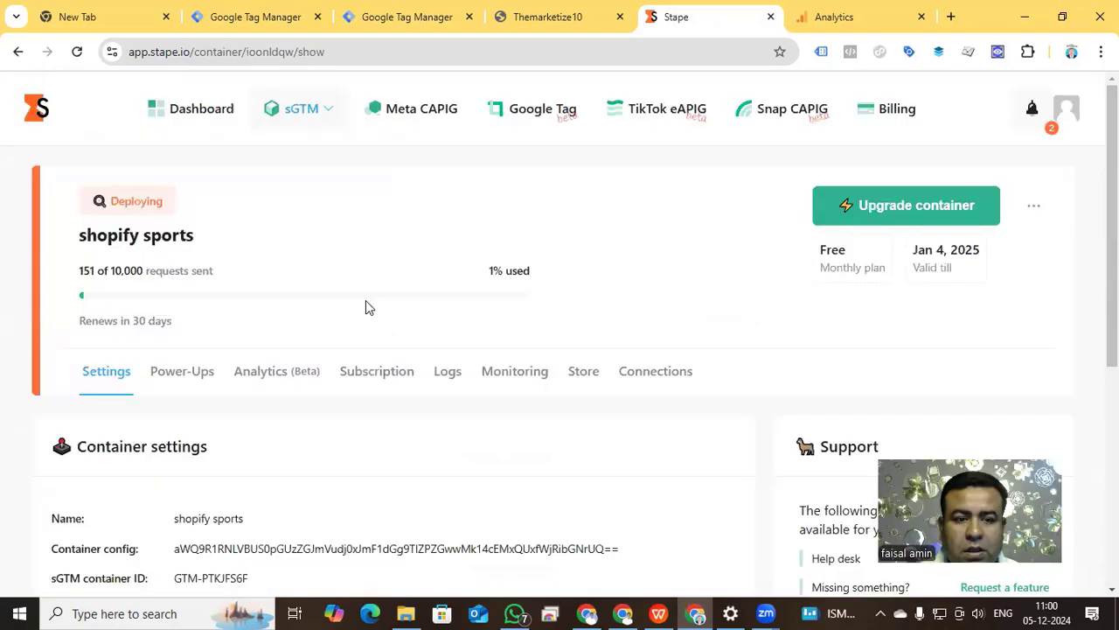
Copy the default tagging server URL from the shopify sports container's domains.
scroll(365, 300, down, 3)
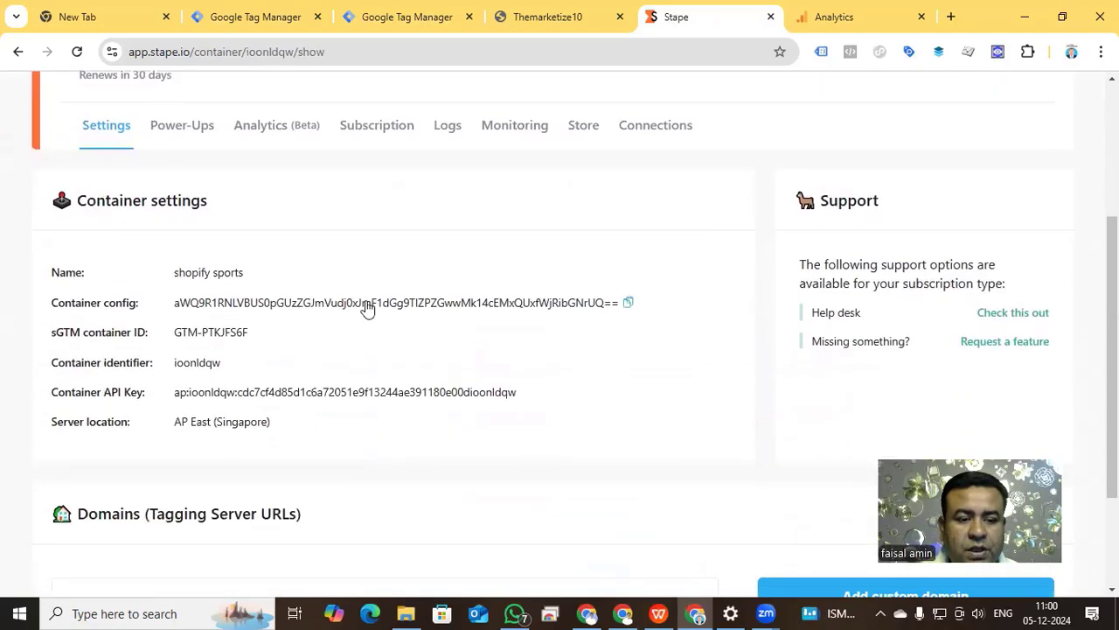
scroll(364, 306, up, 3)
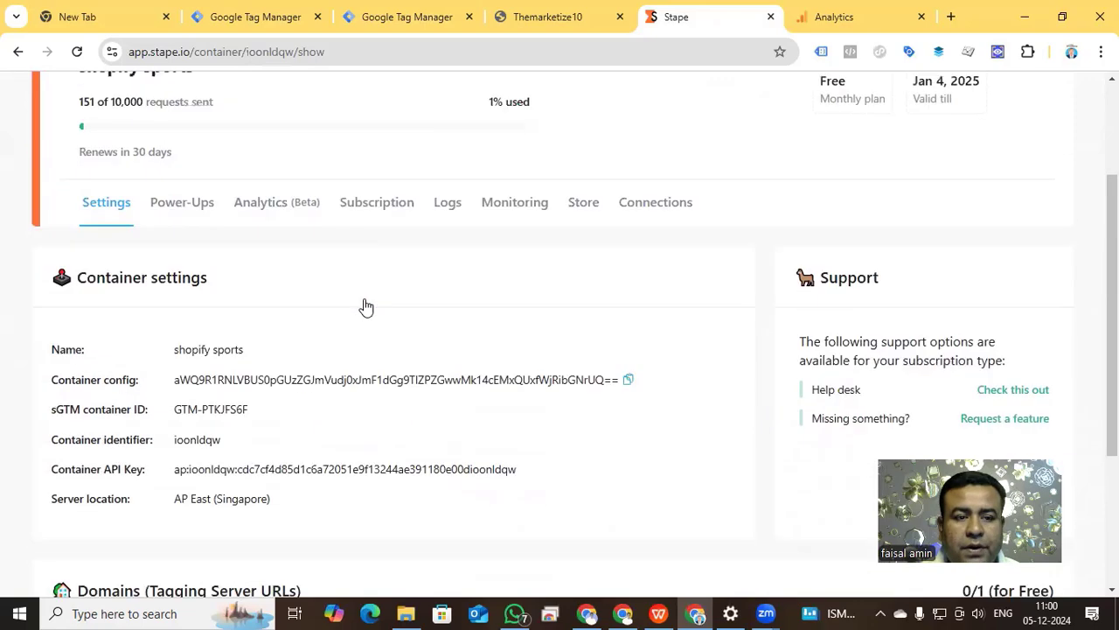
scroll(337, 240, down, 1)
scroll(301, 220, down, 4)
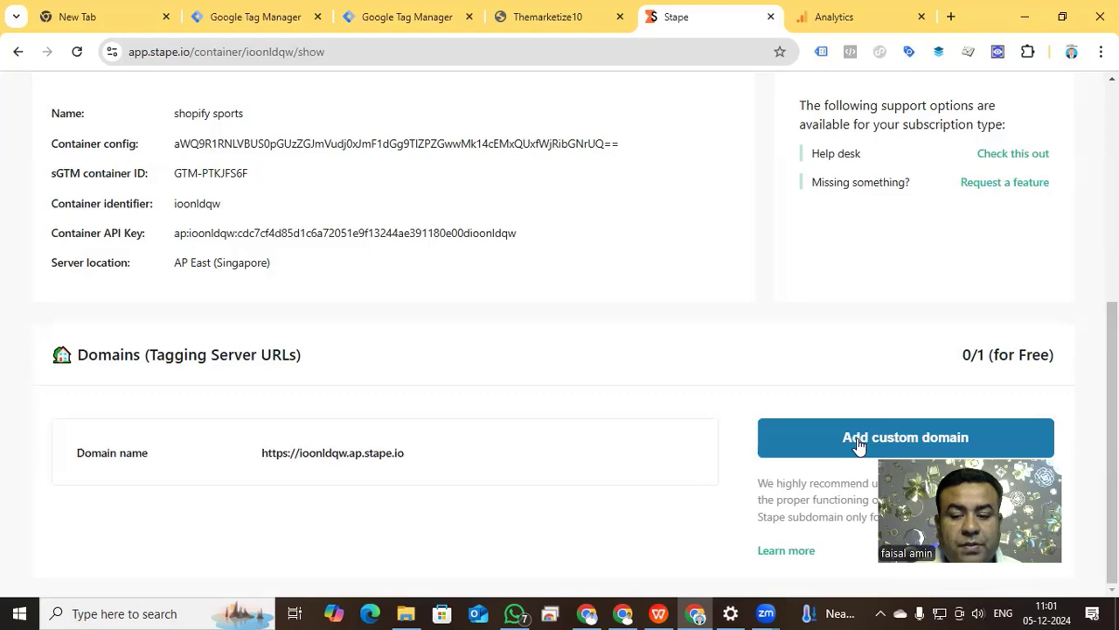
click(411, 456)
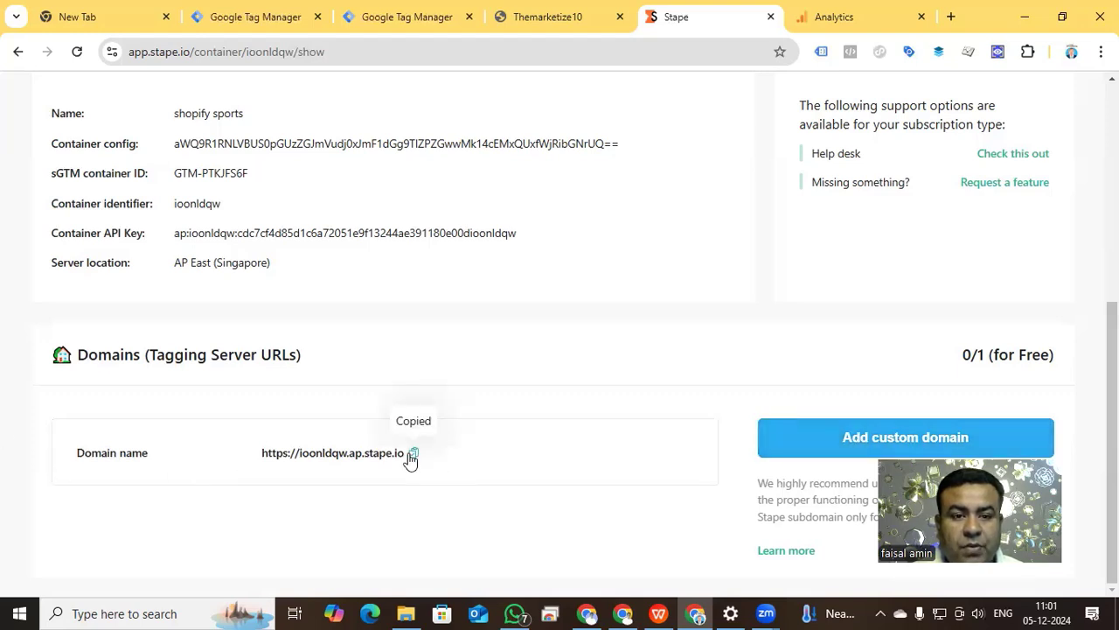
click(375, 19)
click(238, 16)
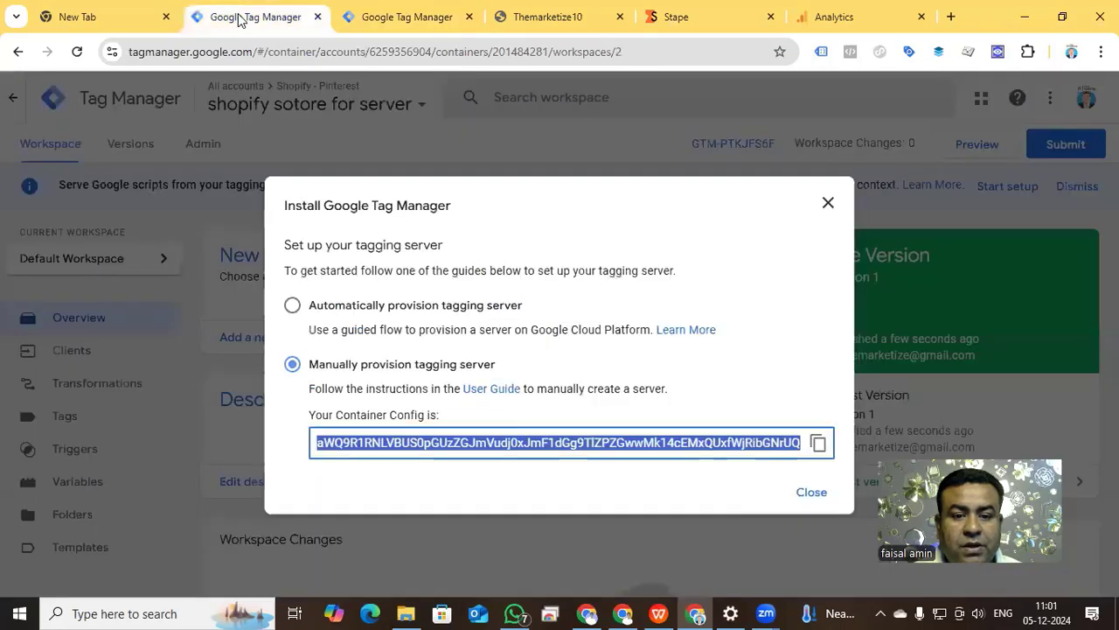
click(829, 204)
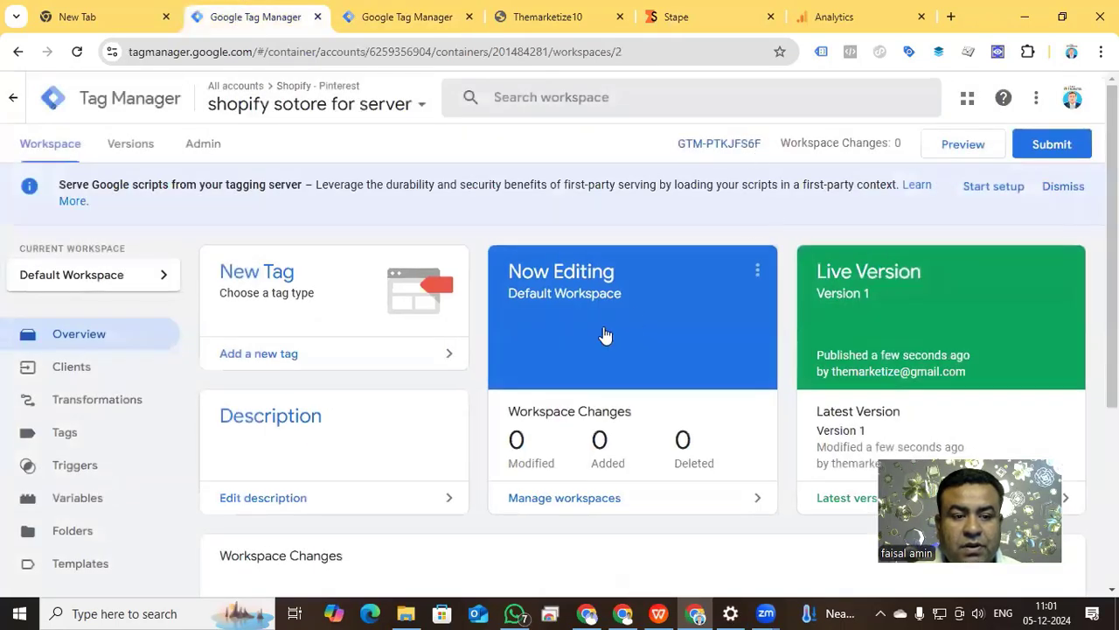
click(197, 150)
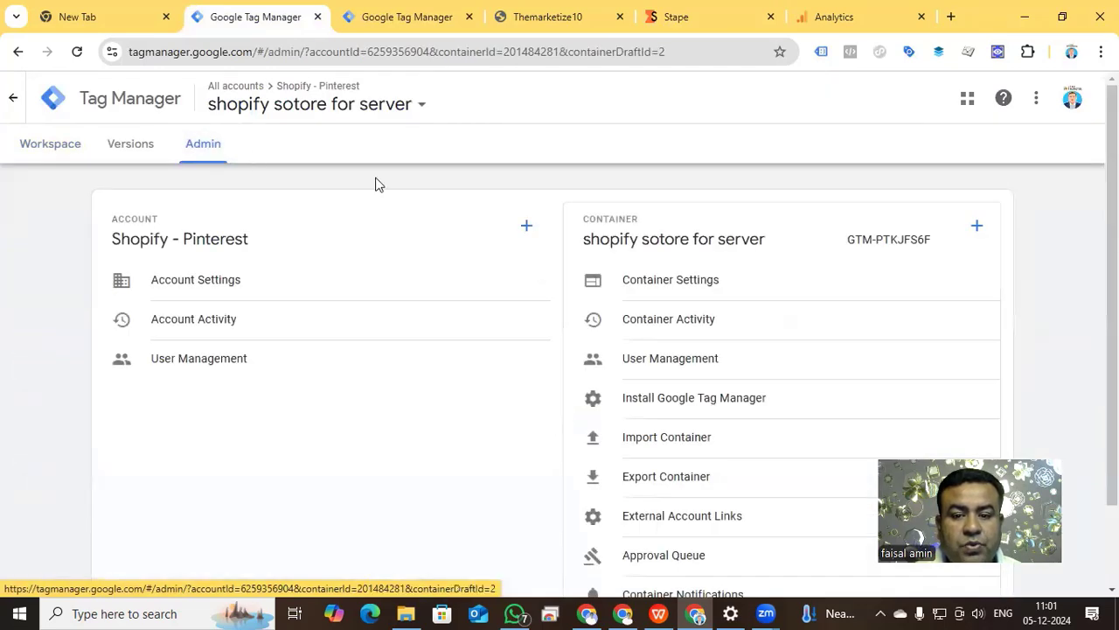
click(713, 288)
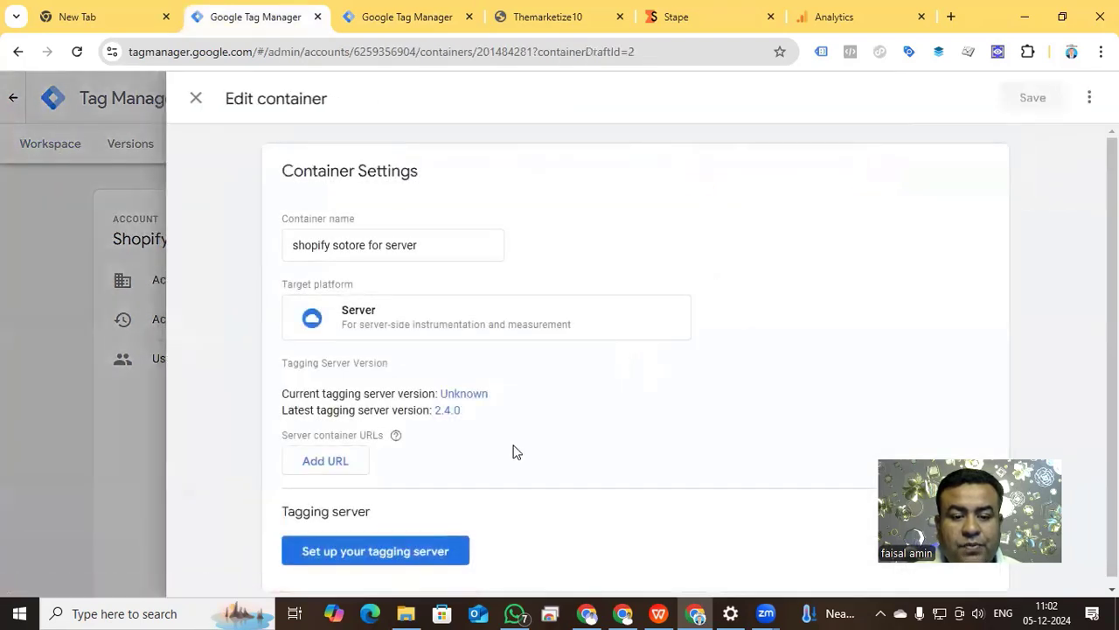
click(327, 460)
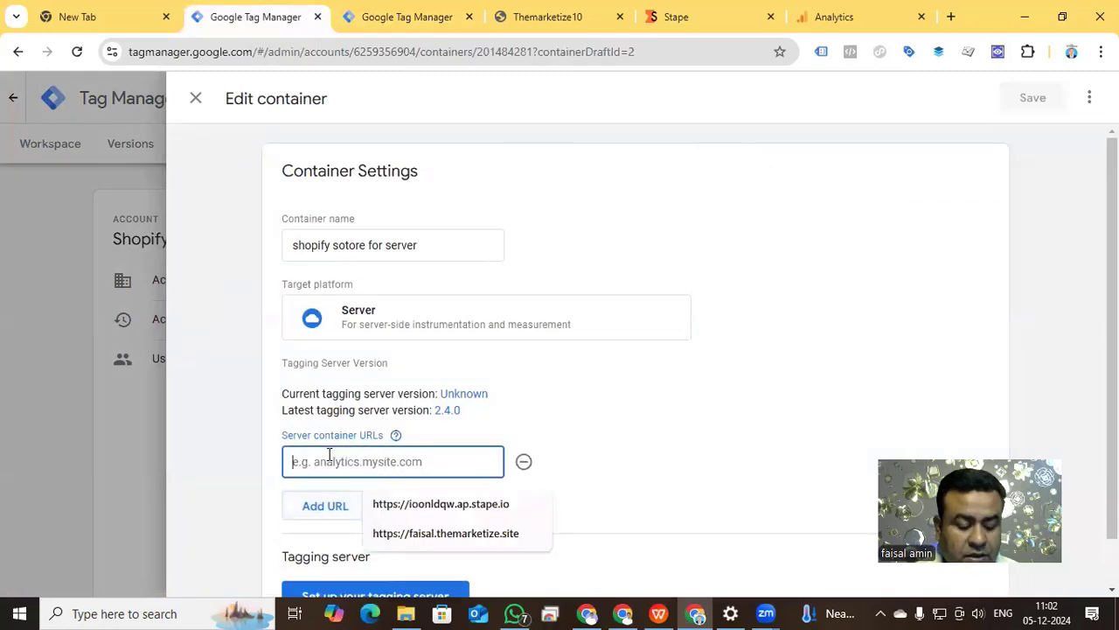
click(440, 504)
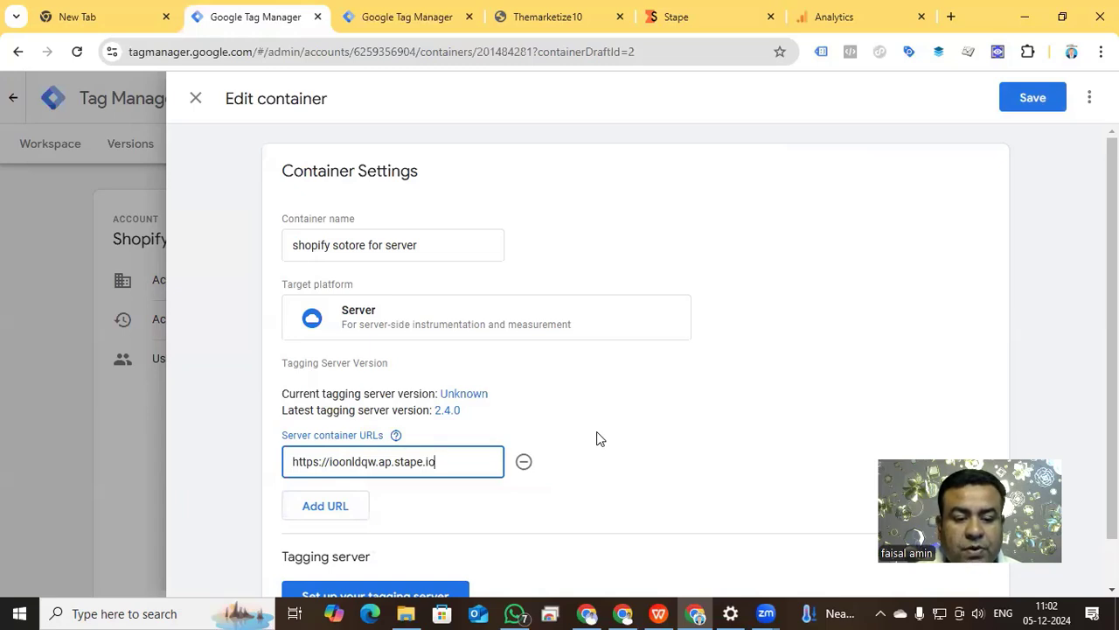
click(1018, 94)
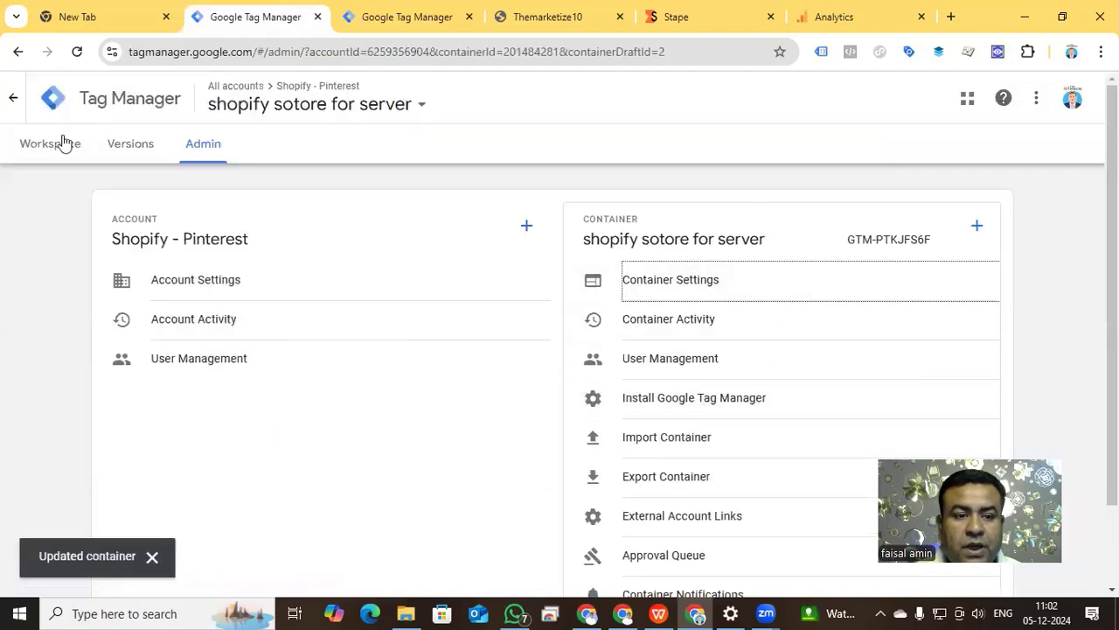
click(60, 143)
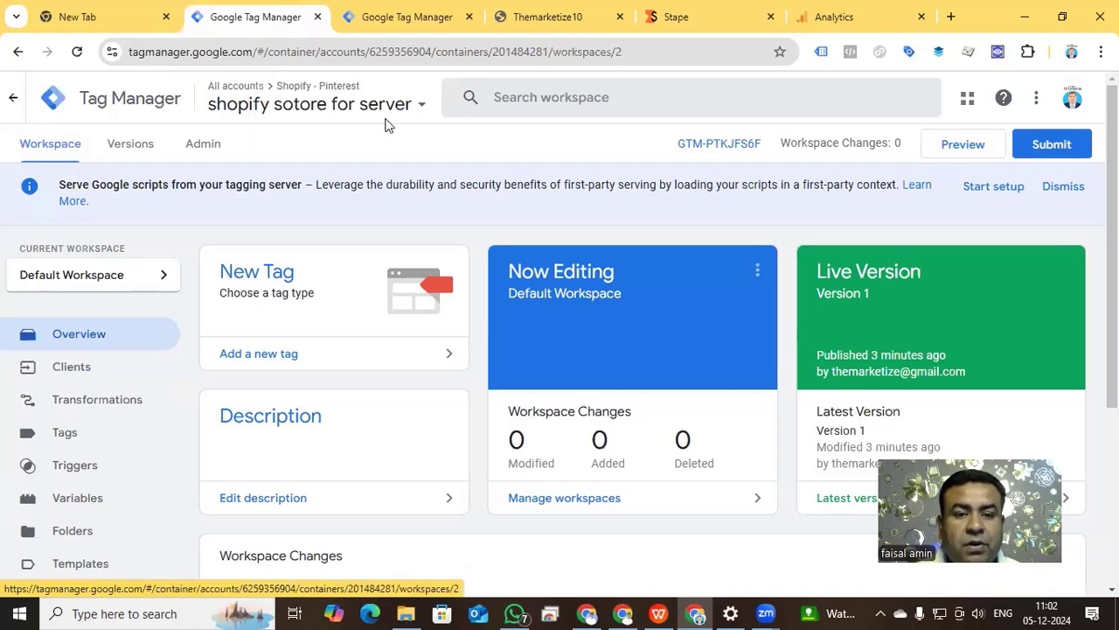
Start a new tag of type Google Tag in the Shopify pinterest - Browser container.
click(410, 17)
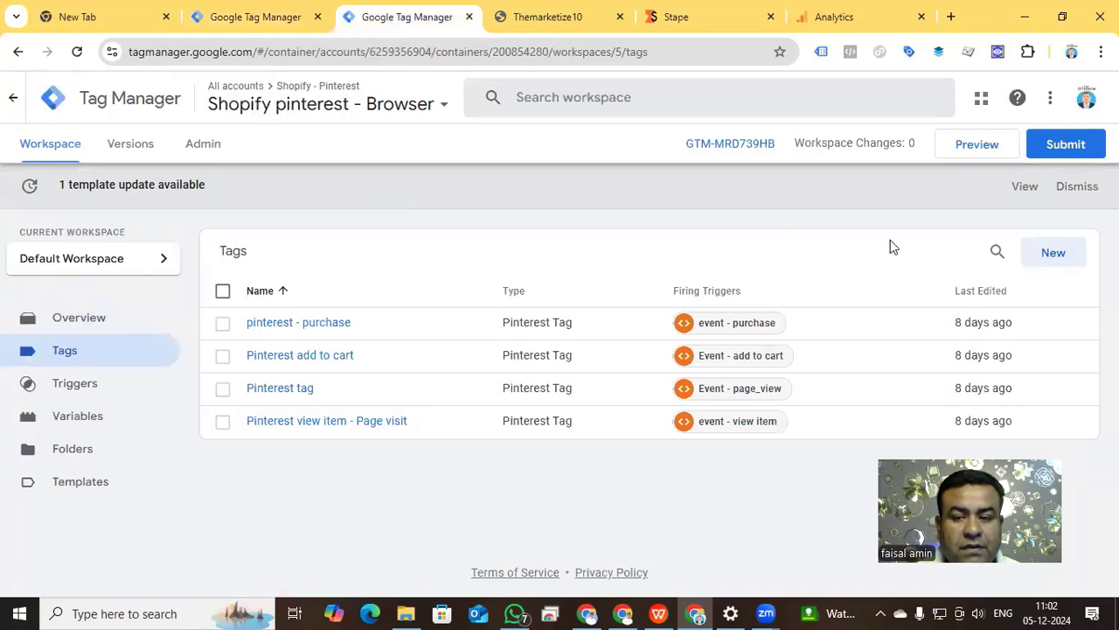
click(1054, 253)
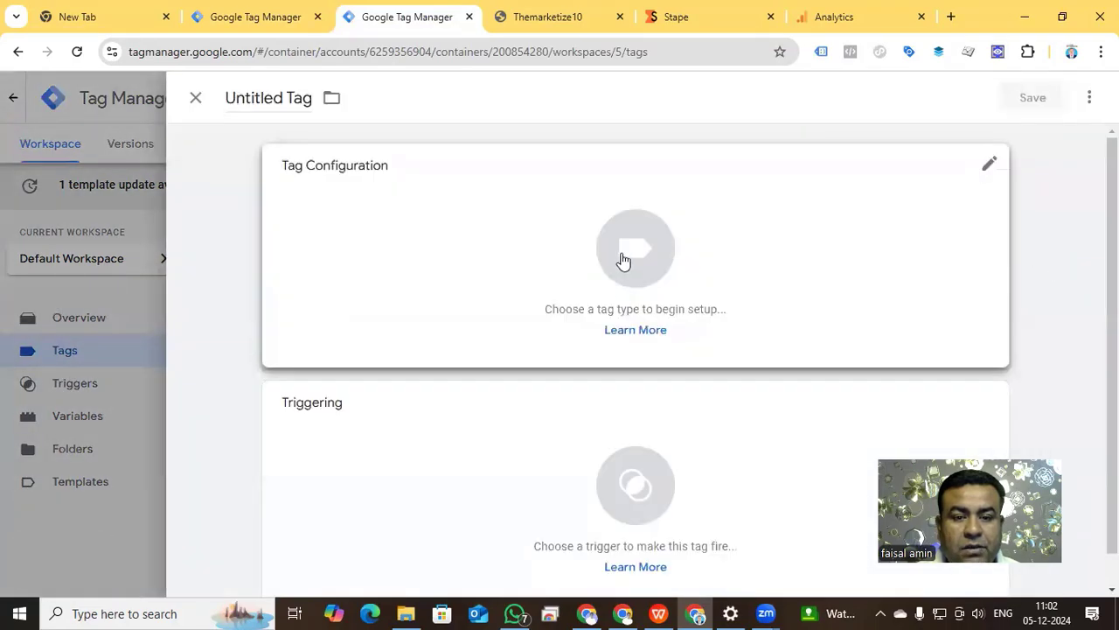
click(623, 261)
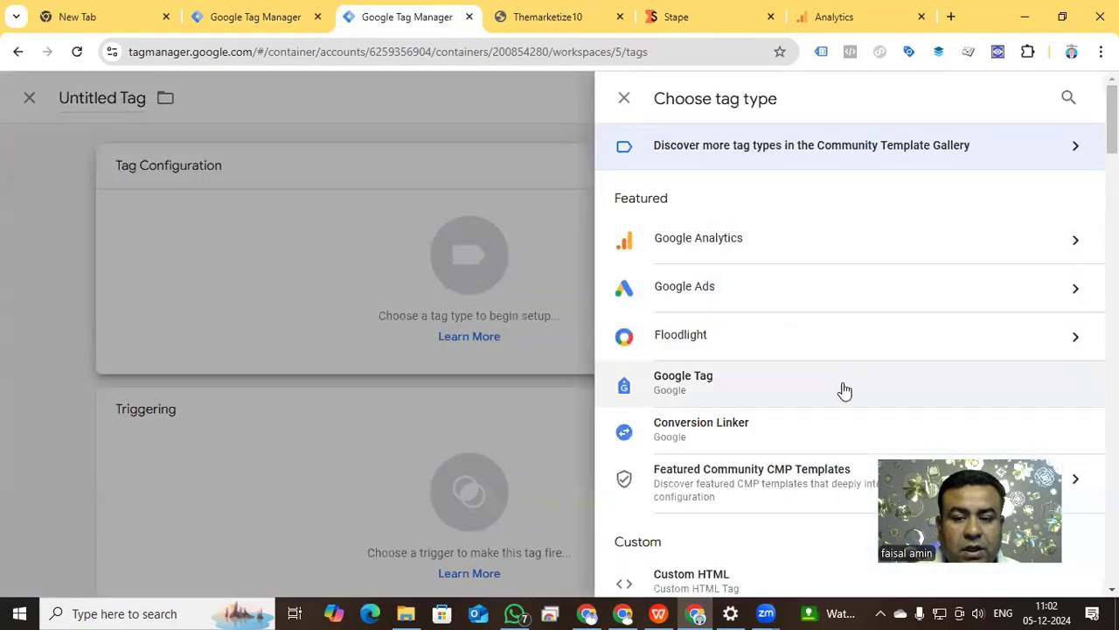
click(740, 394)
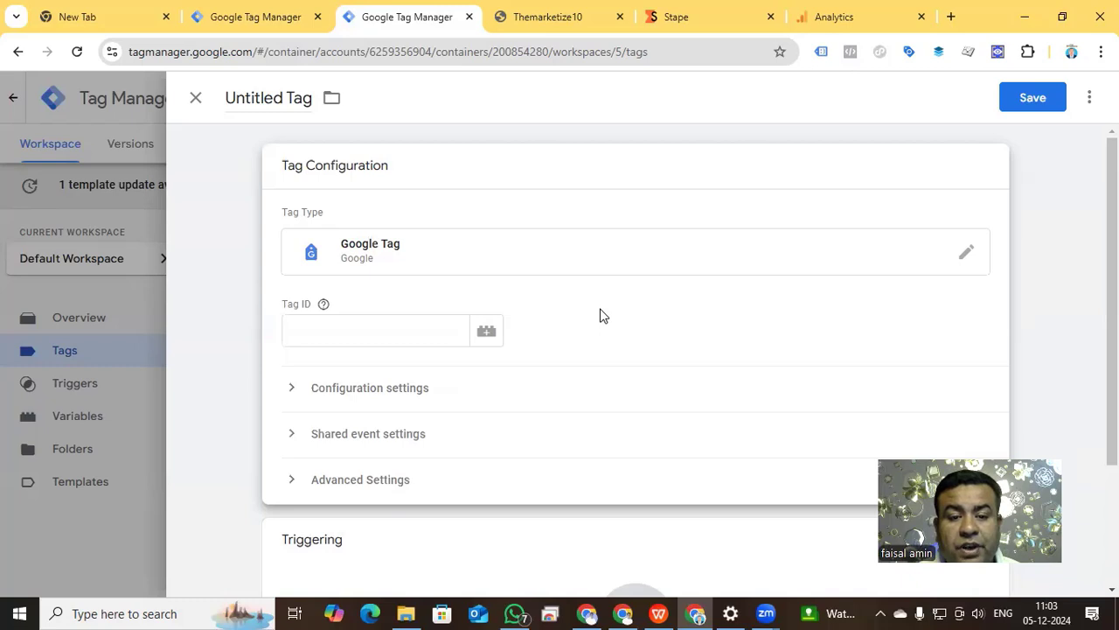
Switch to Google Analytics and copy the measurement ID of the "the marketize" web data stream.
click(854, 21)
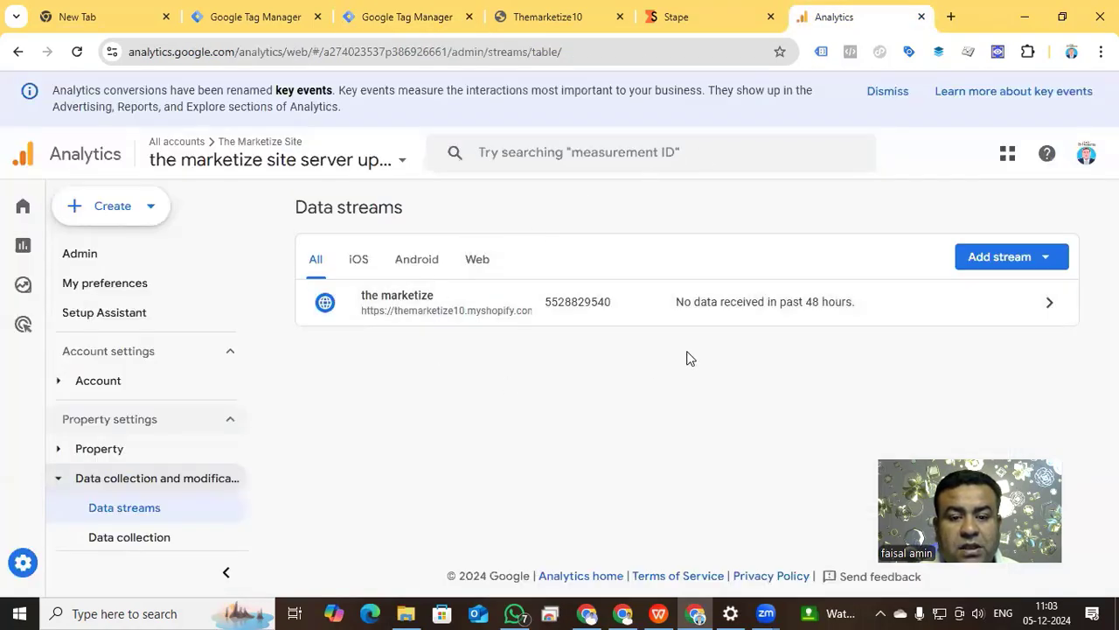
click(25, 563)
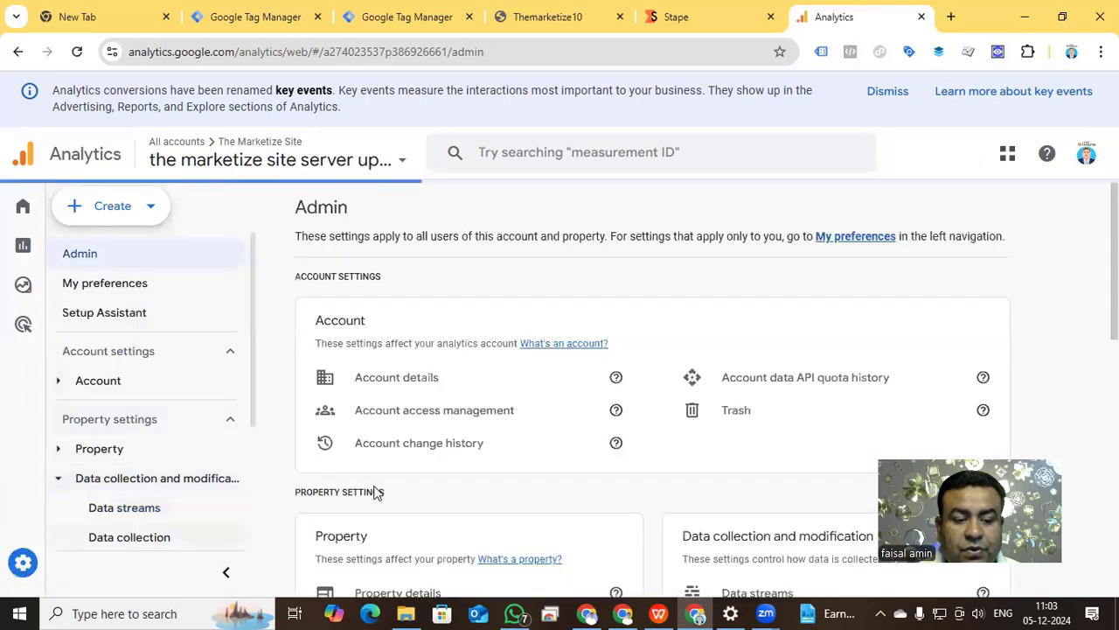
scroll(556, 350, down, 5)
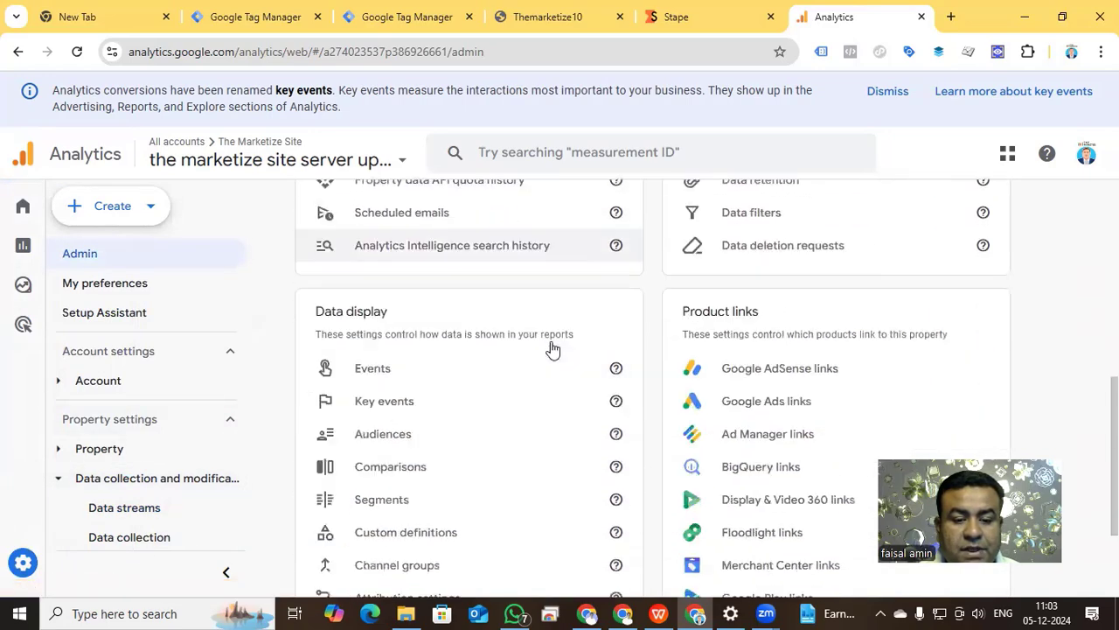
scroll(553, 348, down, 2)
scroll(547, 356, up, 5)
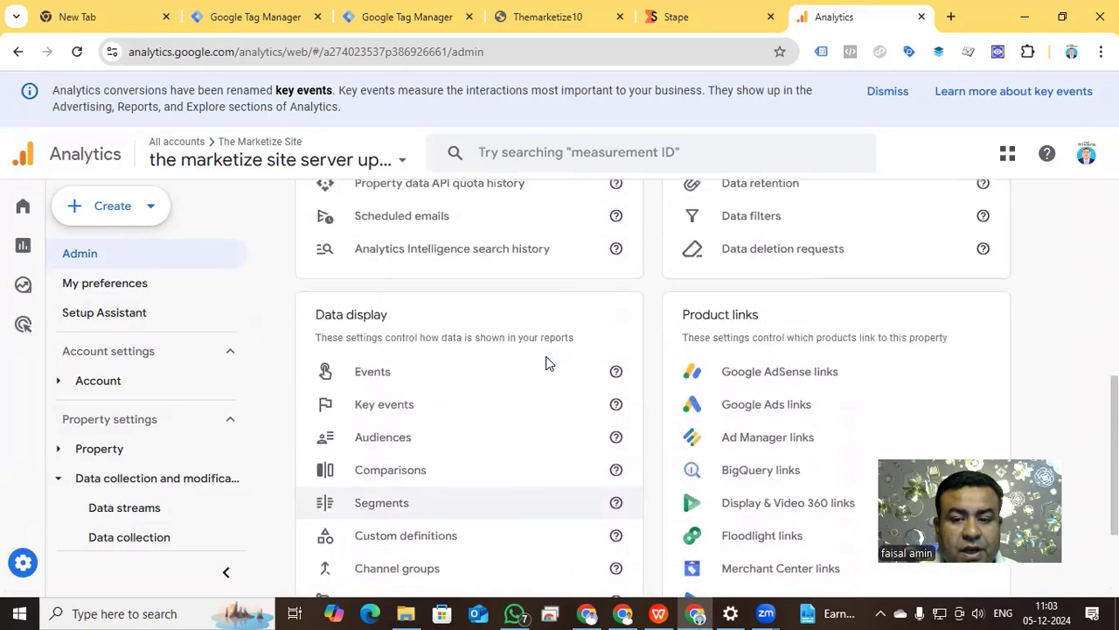
click(765, 335)
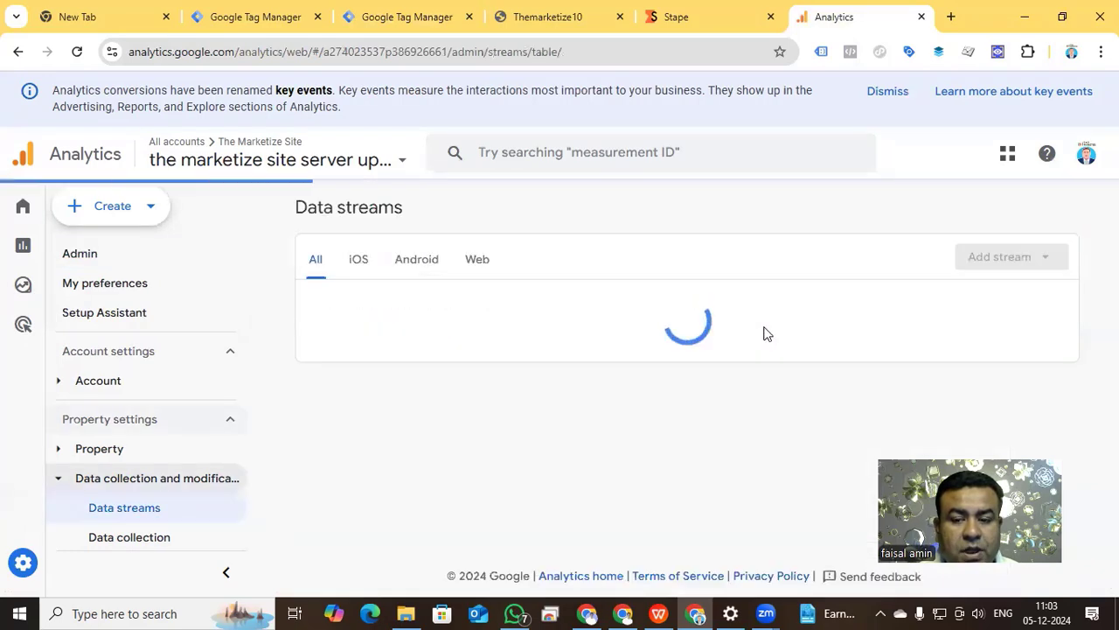
click(978, 310)
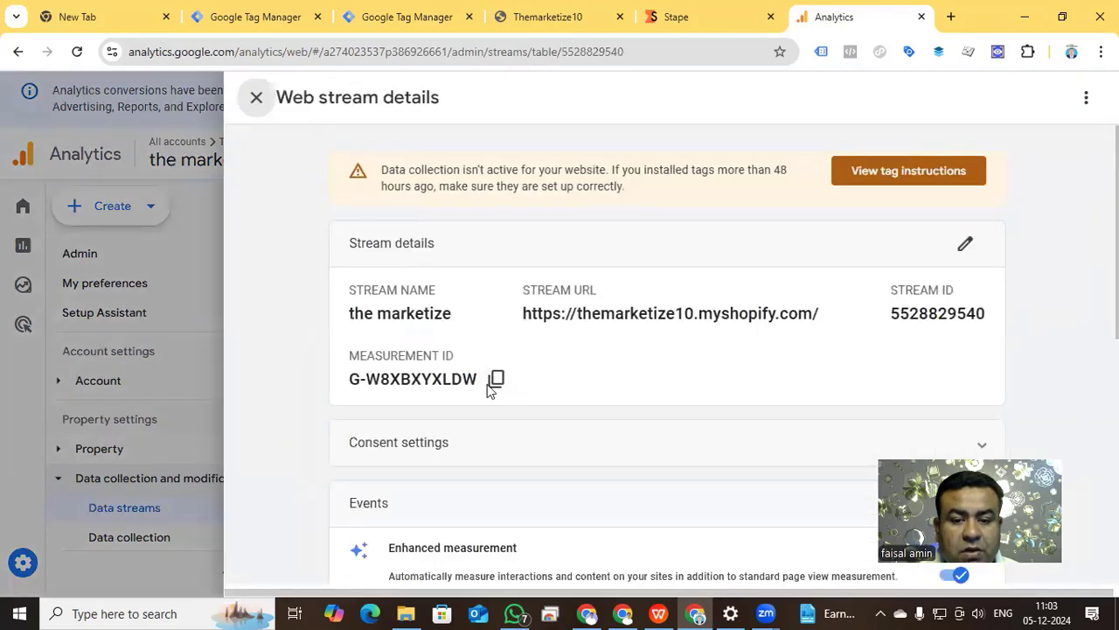
click(495, 378)
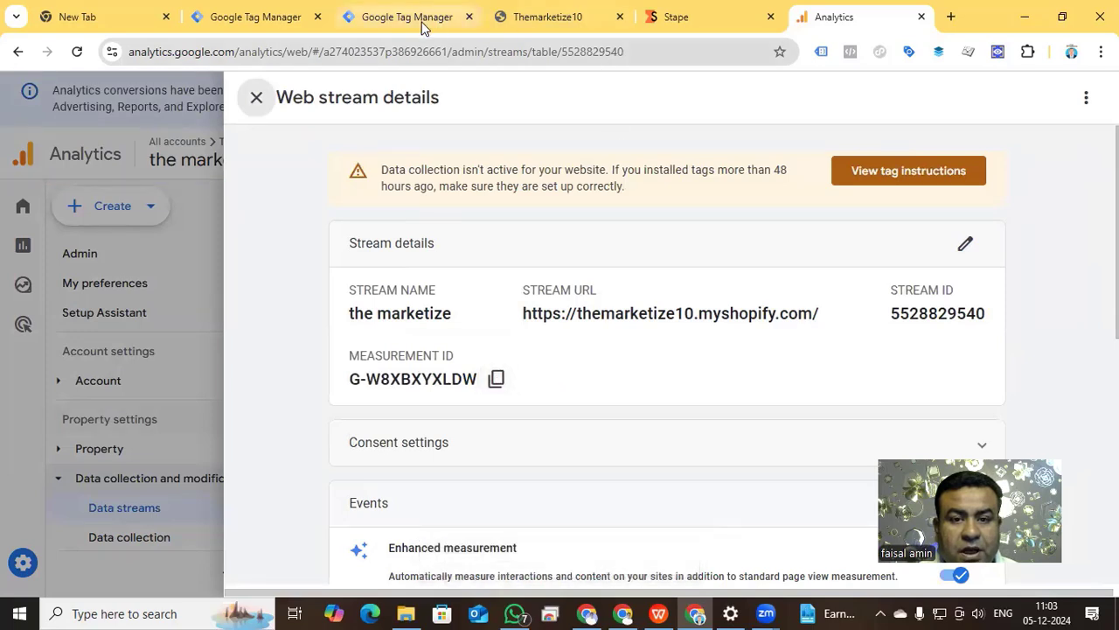
Switch to Google Tag Manager and create a Constant variable for the Tag ID with the value G-W8XBXYXLDW.
click(376, 19)
click(390, 336)
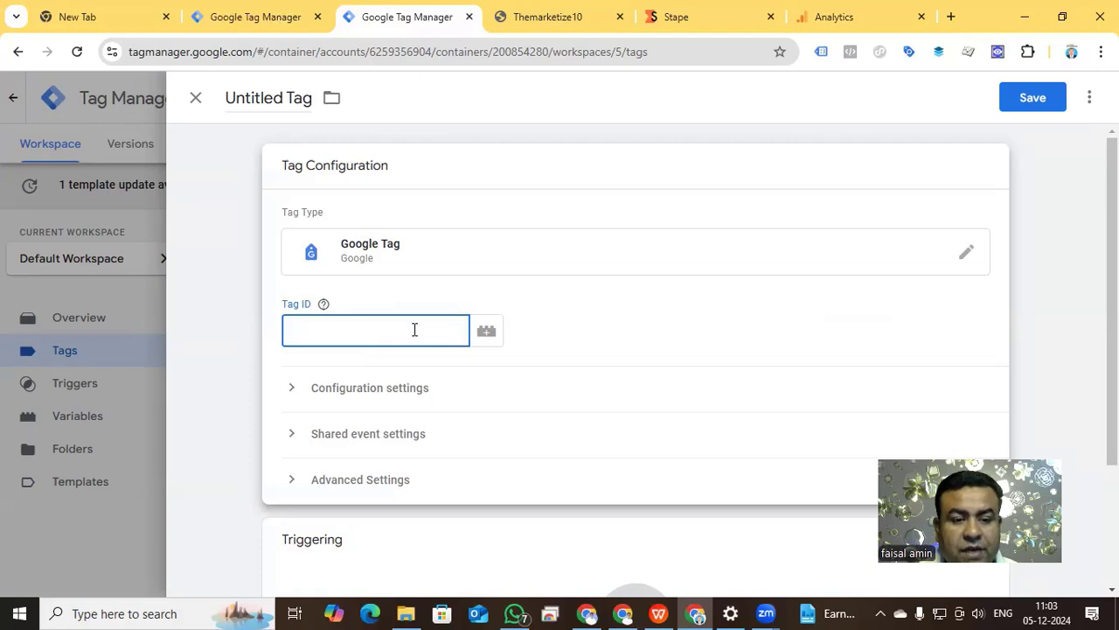
click(483, 332)
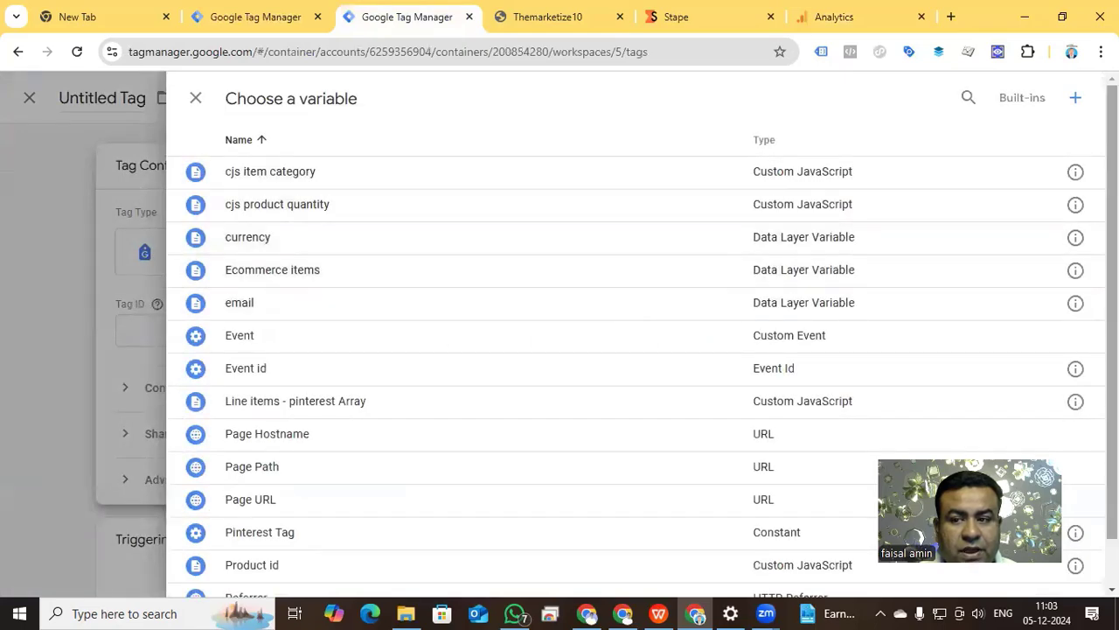
click(1076, 98)
click(661, 271)
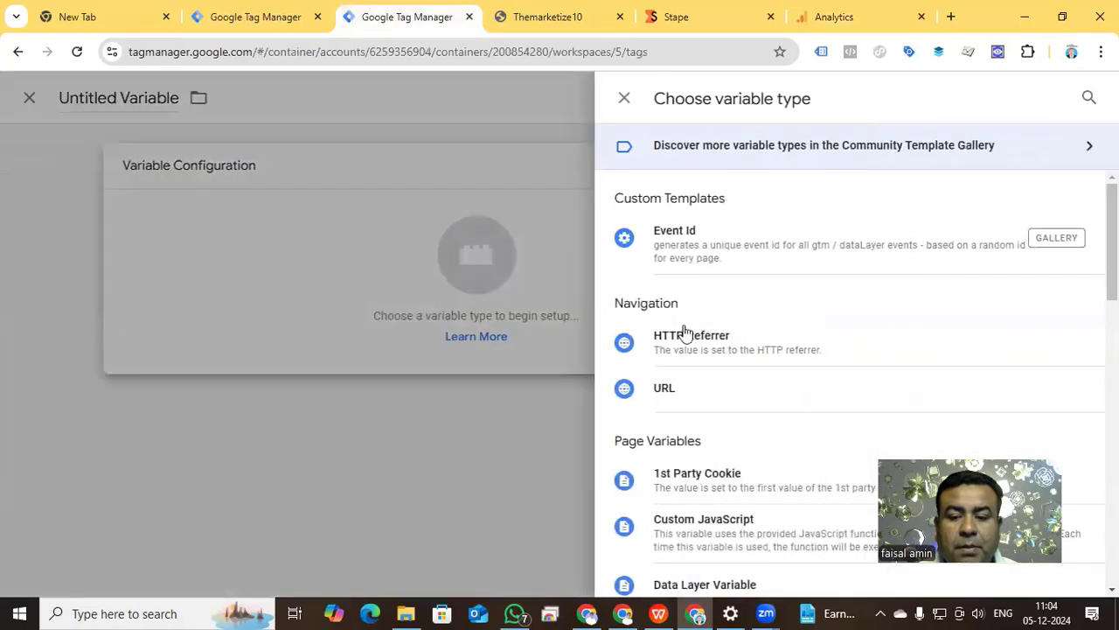
scroll(700, 394, down, 3)
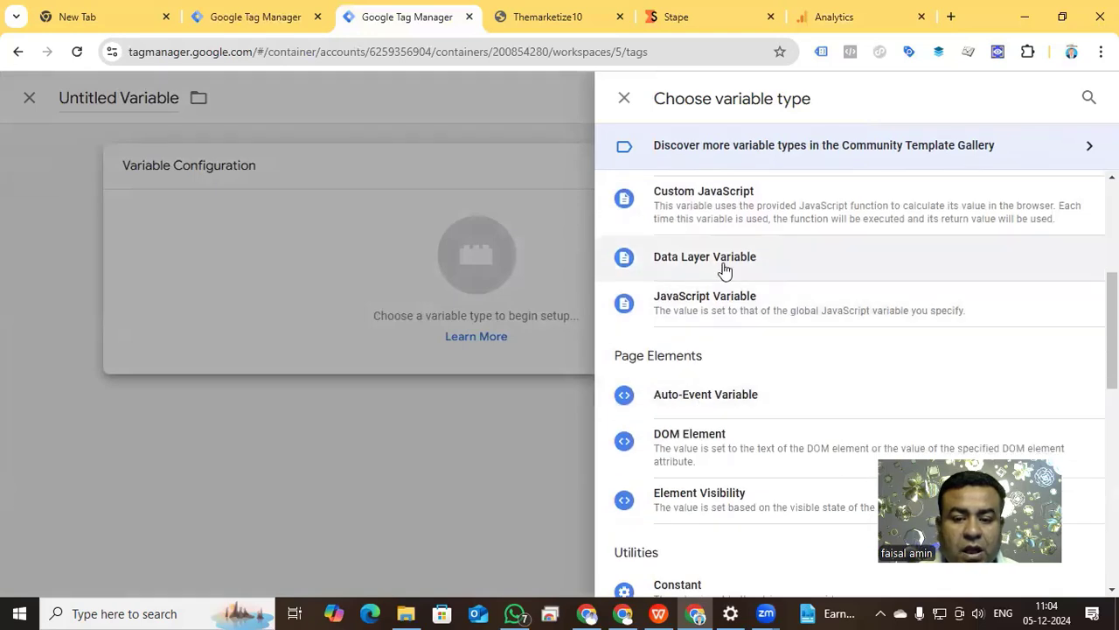
scroll(726, 465, down, 2)
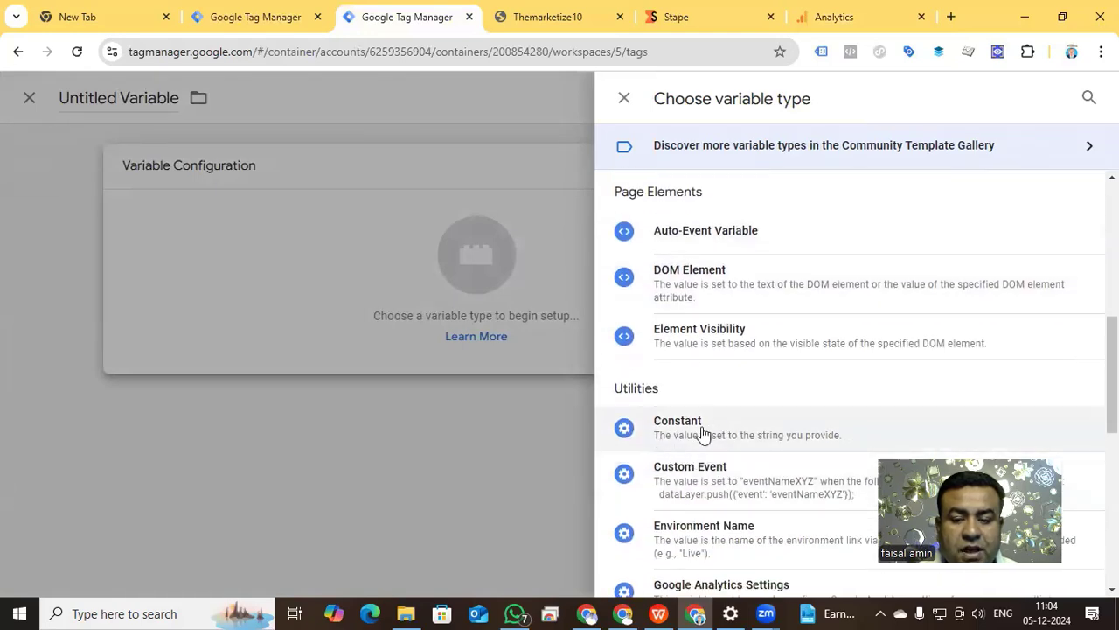
click(697, 439)
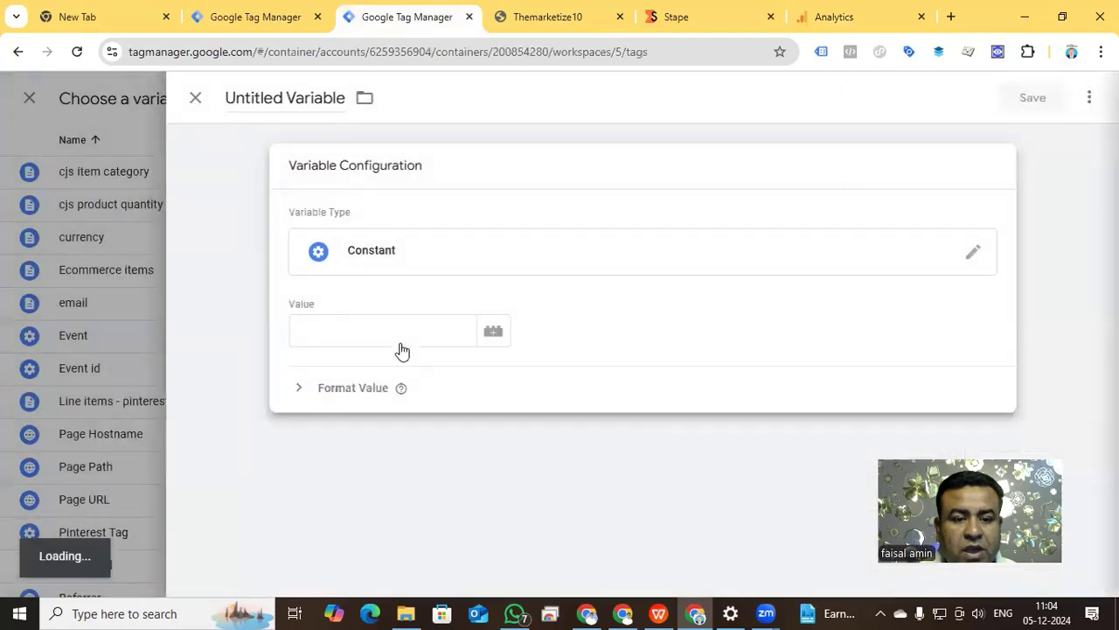
click(381, 333)
key(ctrl+v)
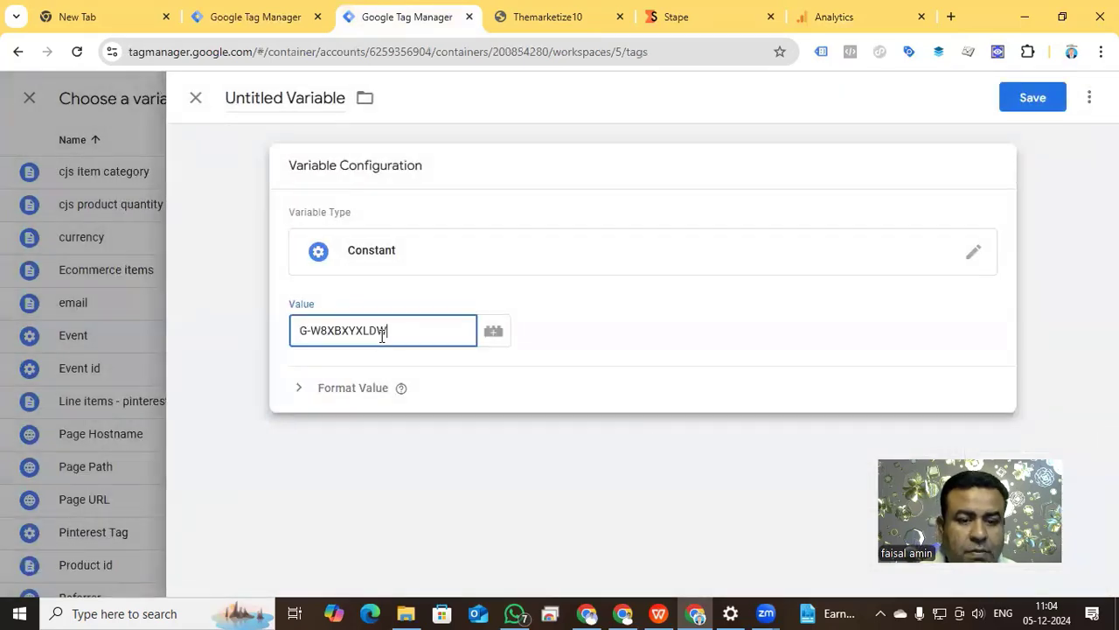
Name the constant variable "Google Tag id" and save it as the tag's Tag ID.
click(285, 97)
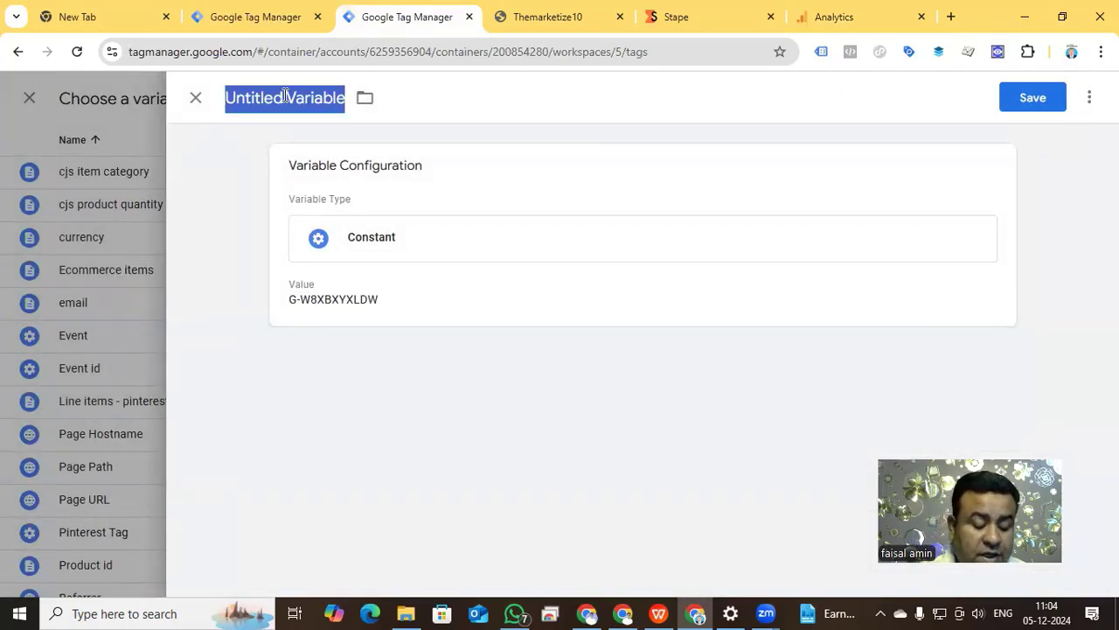
text(Gopo)
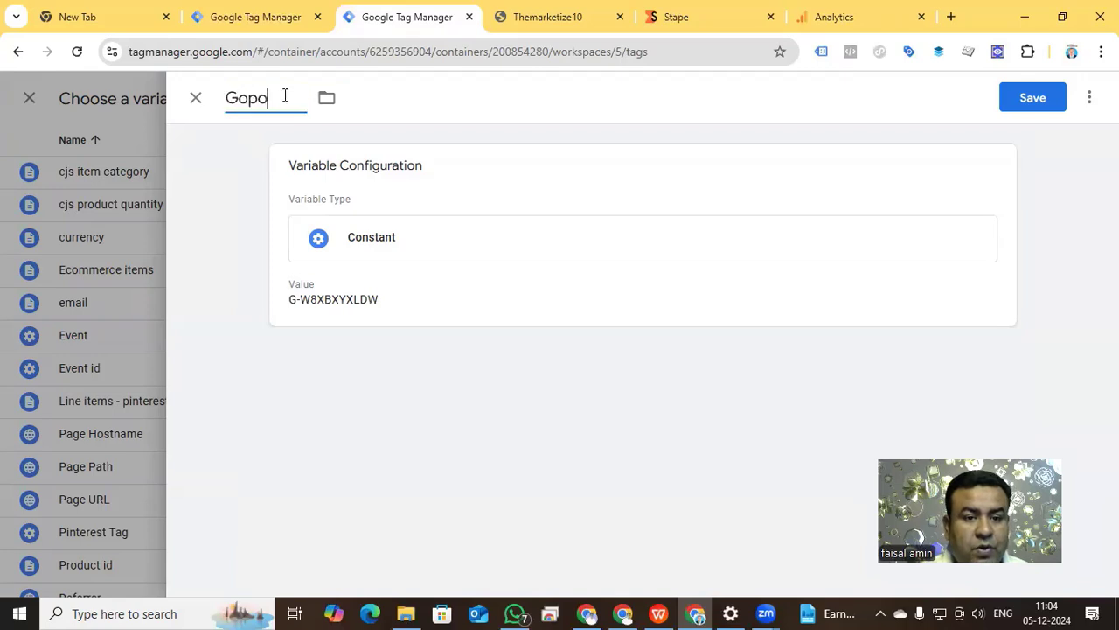
key(BackSpace)
key(BackSpace)
text(ogle Tag id)
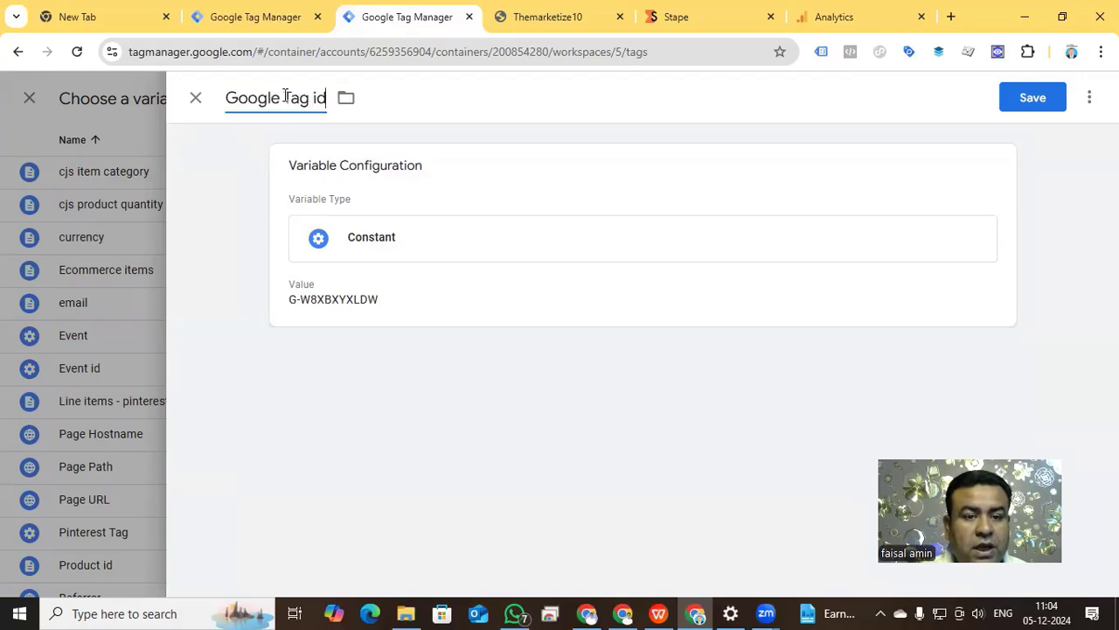
click(1032, 97)
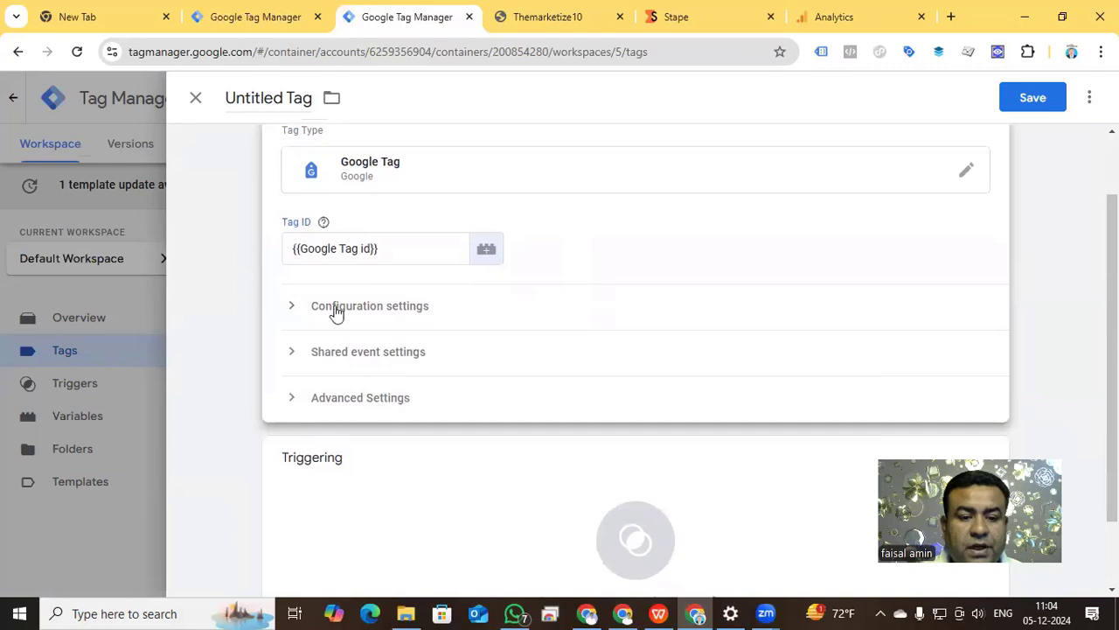
Add the configuration parameter send_page_view with the value page_view to the Google Tag.
click(292, 308)
scroll(629, 327, down, 1)
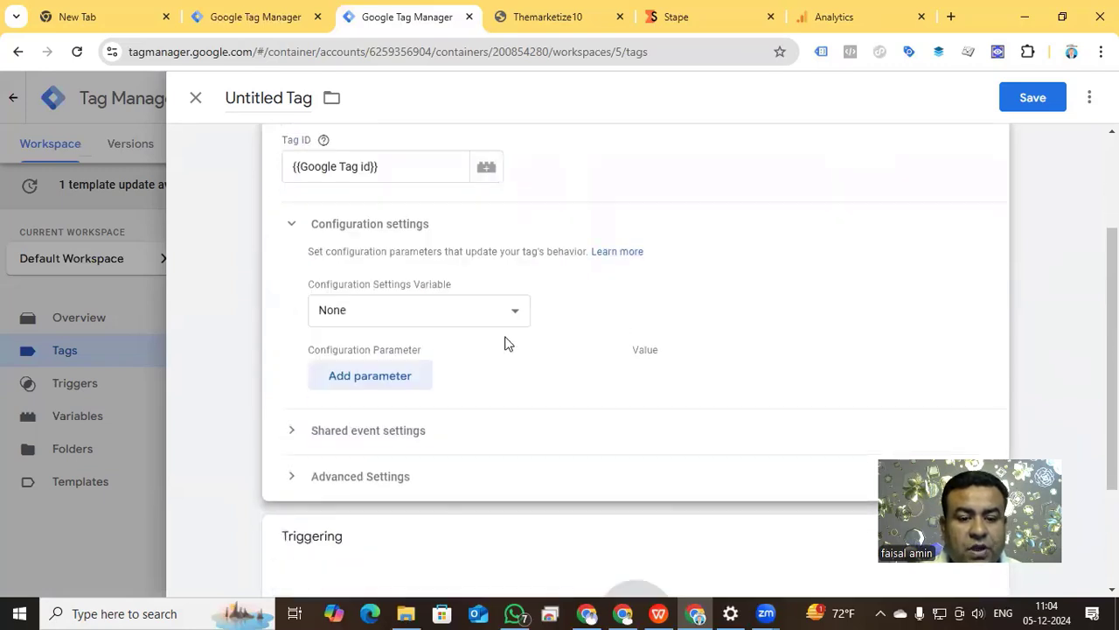
click(370, 376)
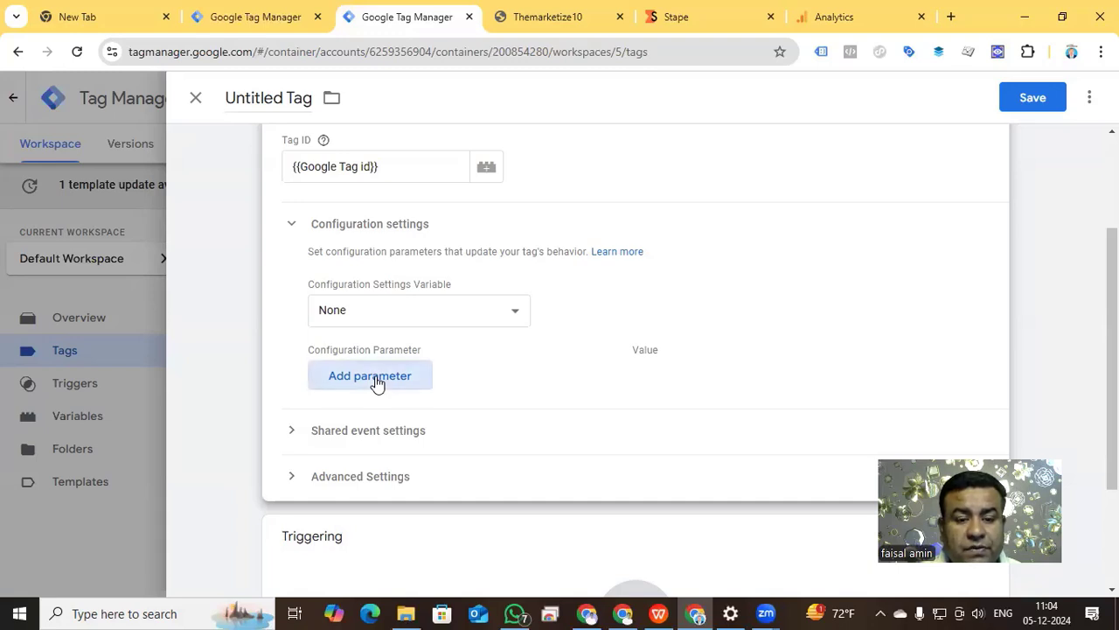
click(375, 376)
text(Sen)
click(371, 421)
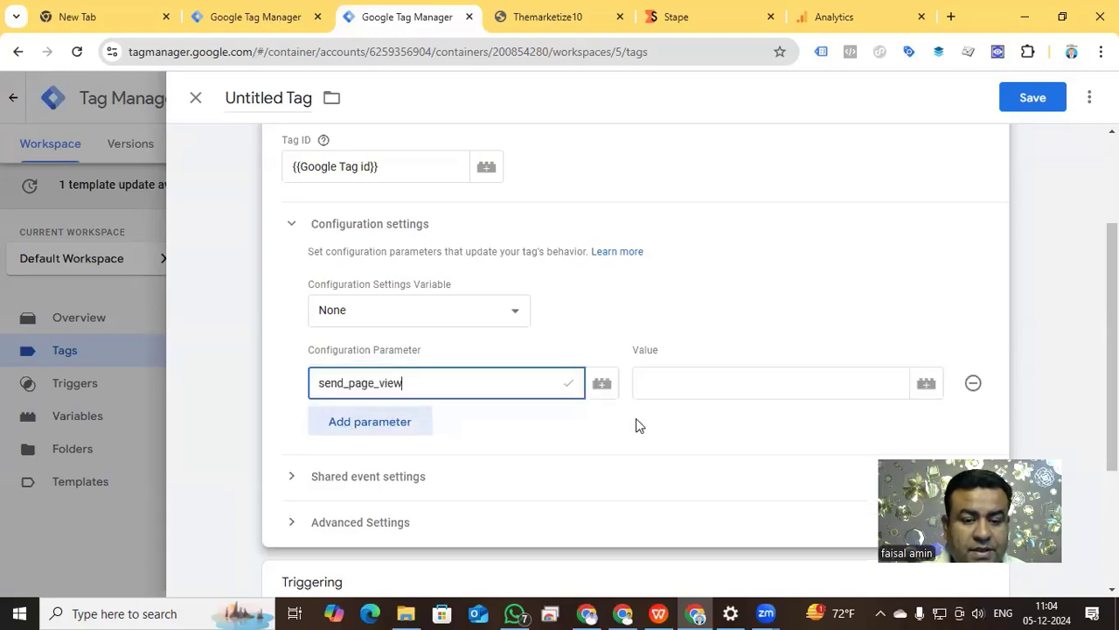
click(700, 375)
text(pag)
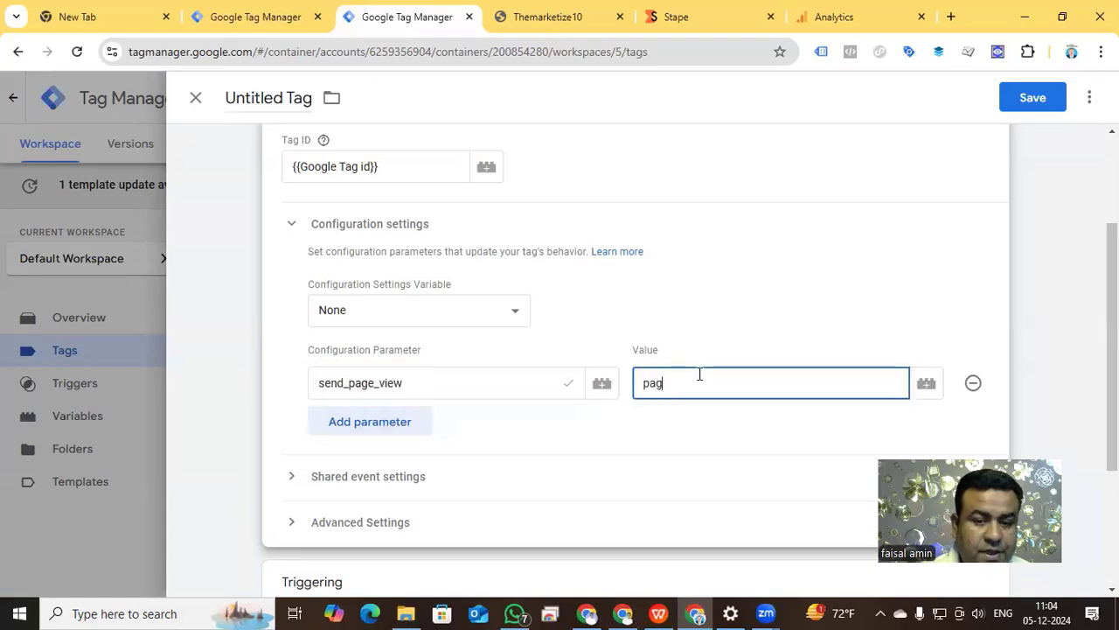
text(e_view)
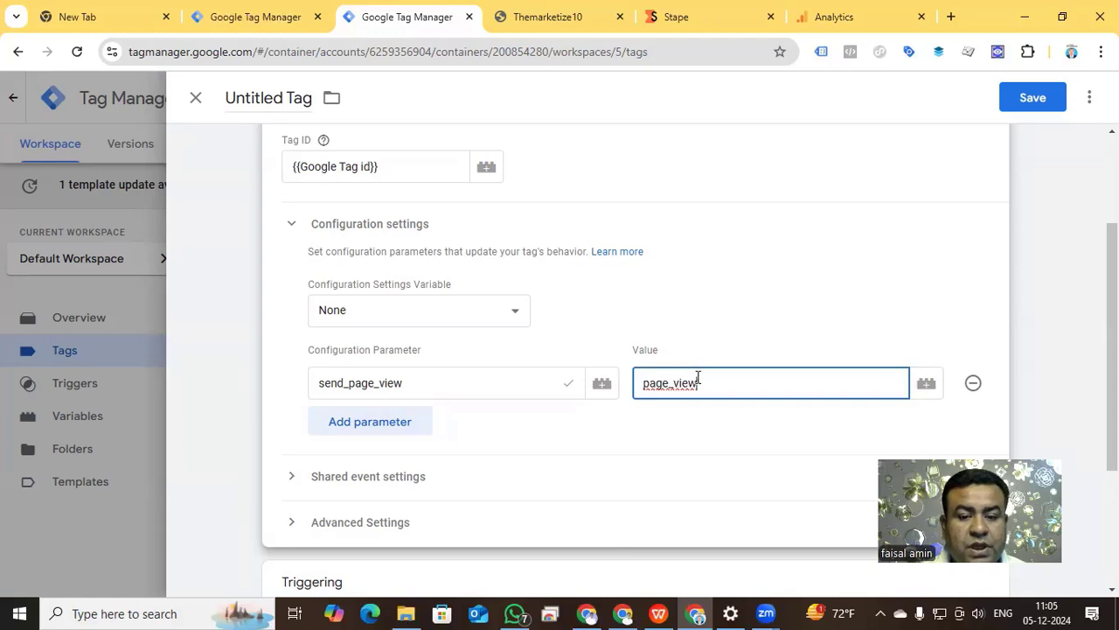
click(375, 422)
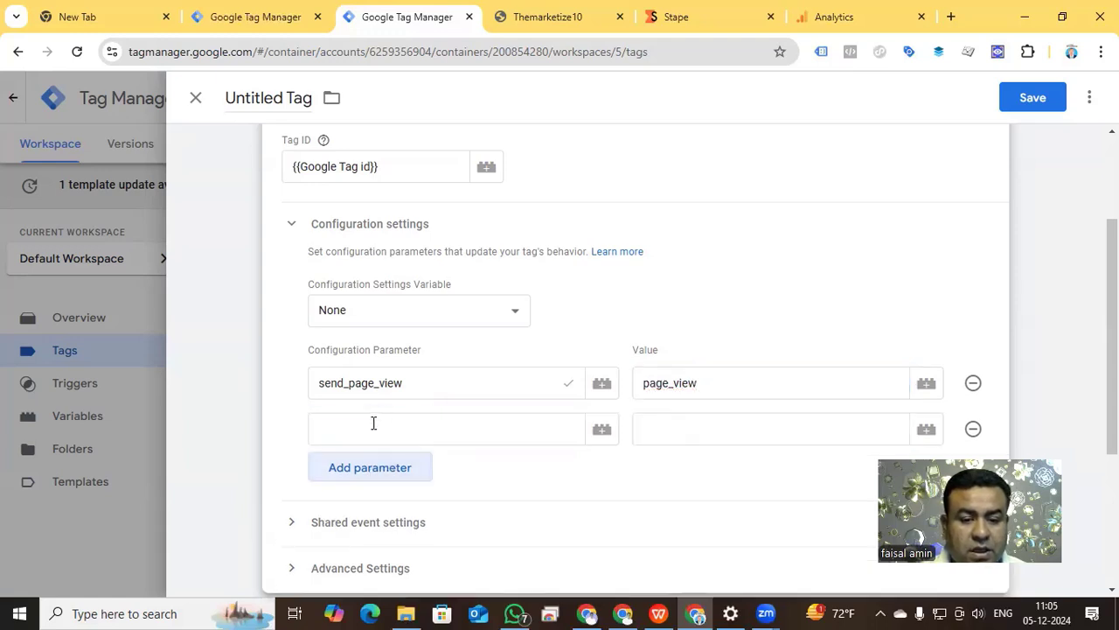
text(server)
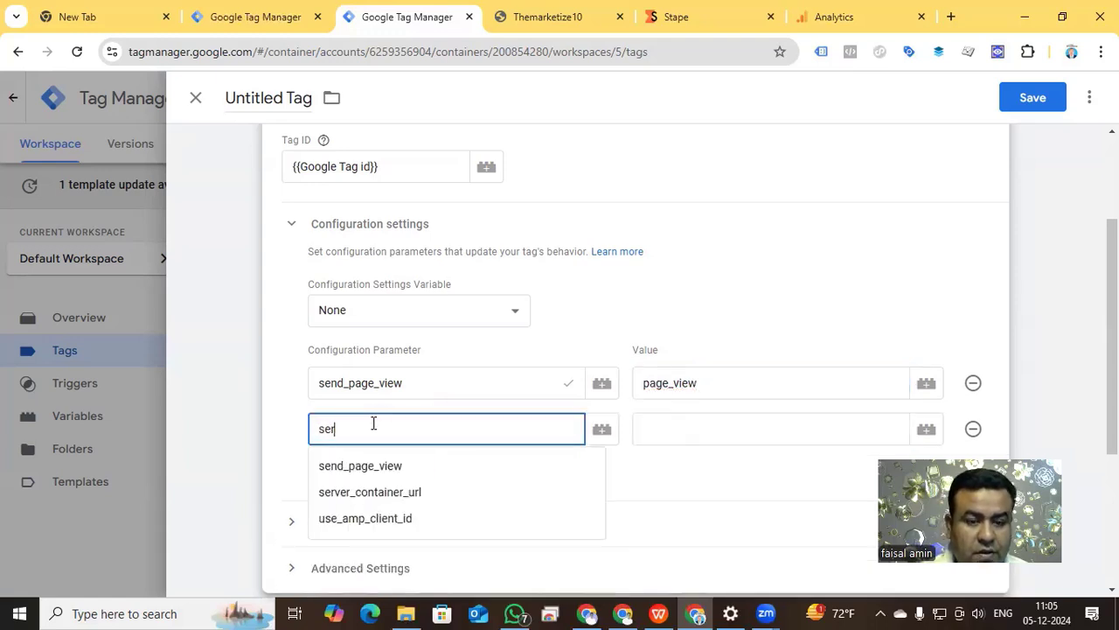
click(412, 464)
click(665, 427)
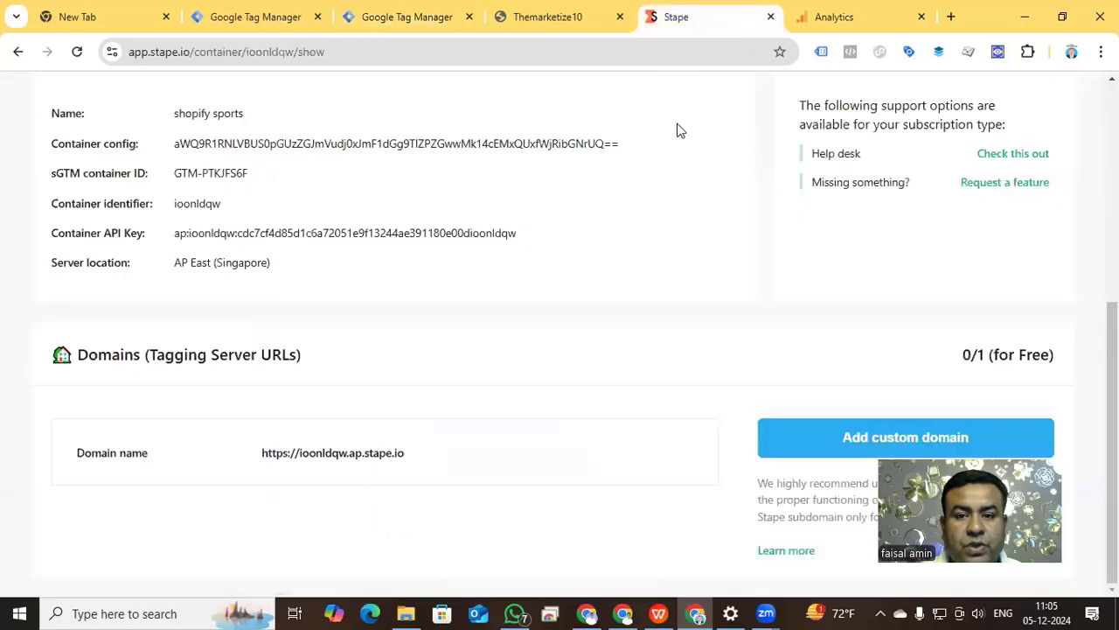
click(695, 17)
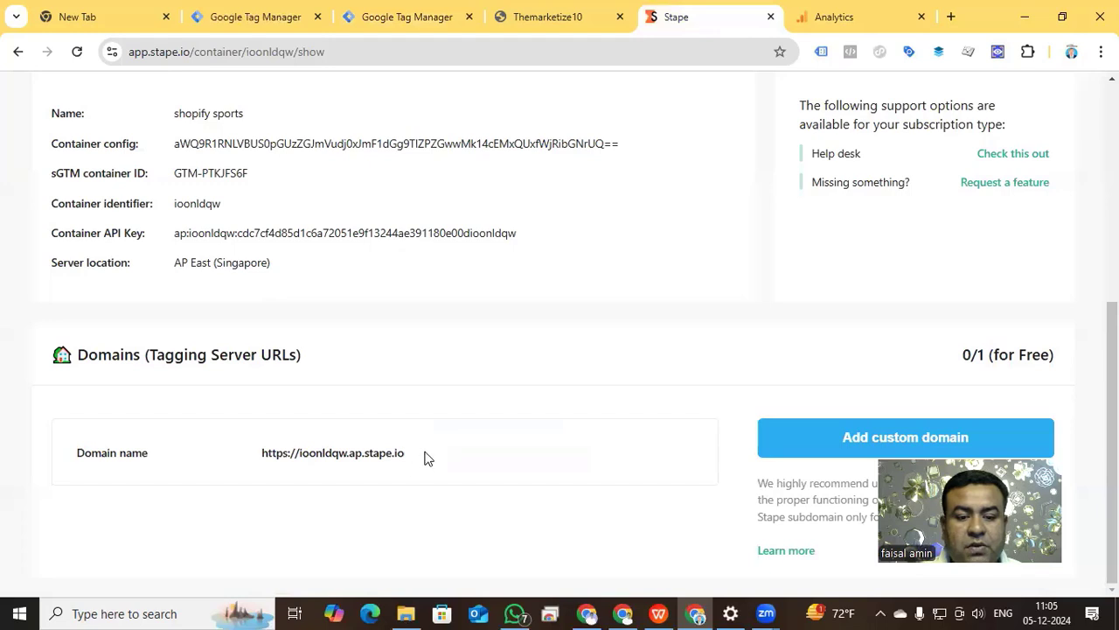
click(413, 453)
click(414, 20)
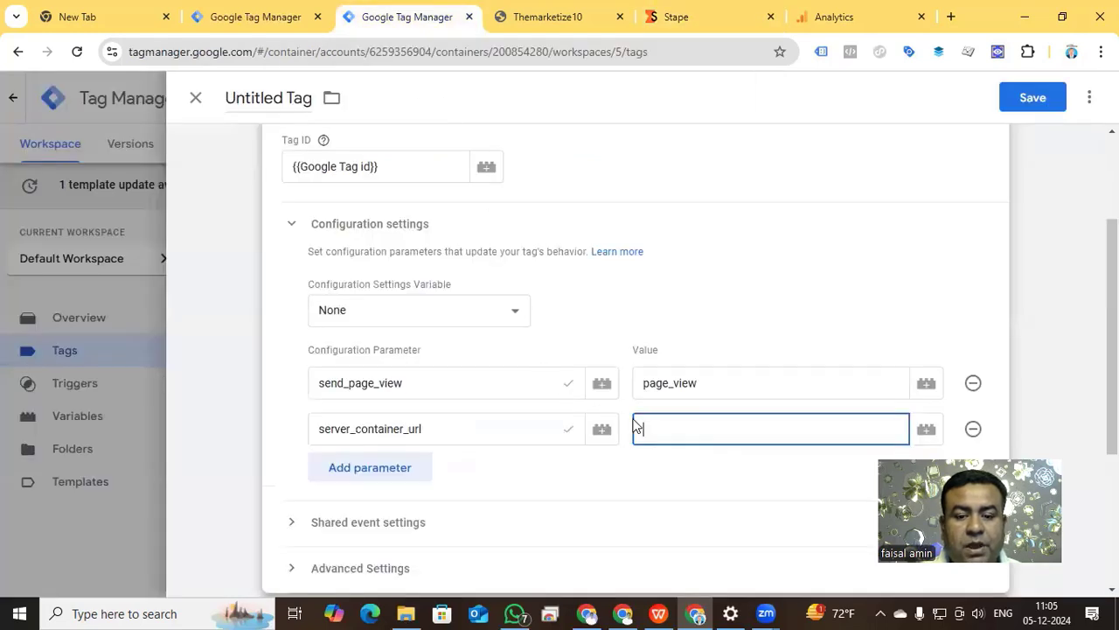
key(ctrl+v)
Add the shared event parameter event_id with the variable {{Event id}} as its value to the Google Tag.
scroll(591, 313, down, 2)
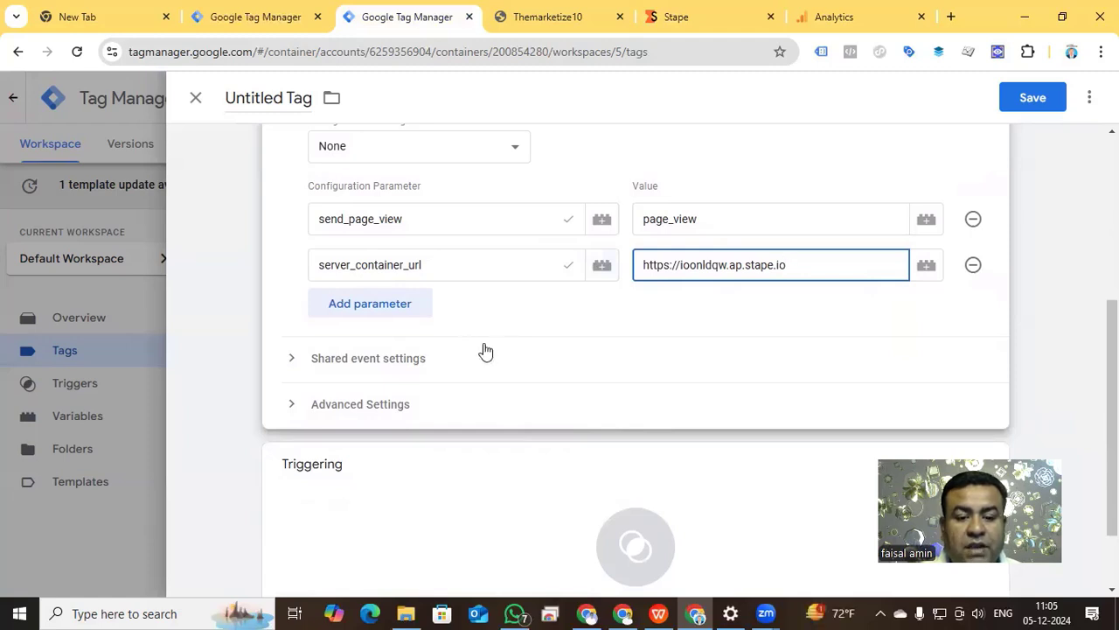
scroll(482, 350, up, 4)
scroll(570, 400, down, 4)
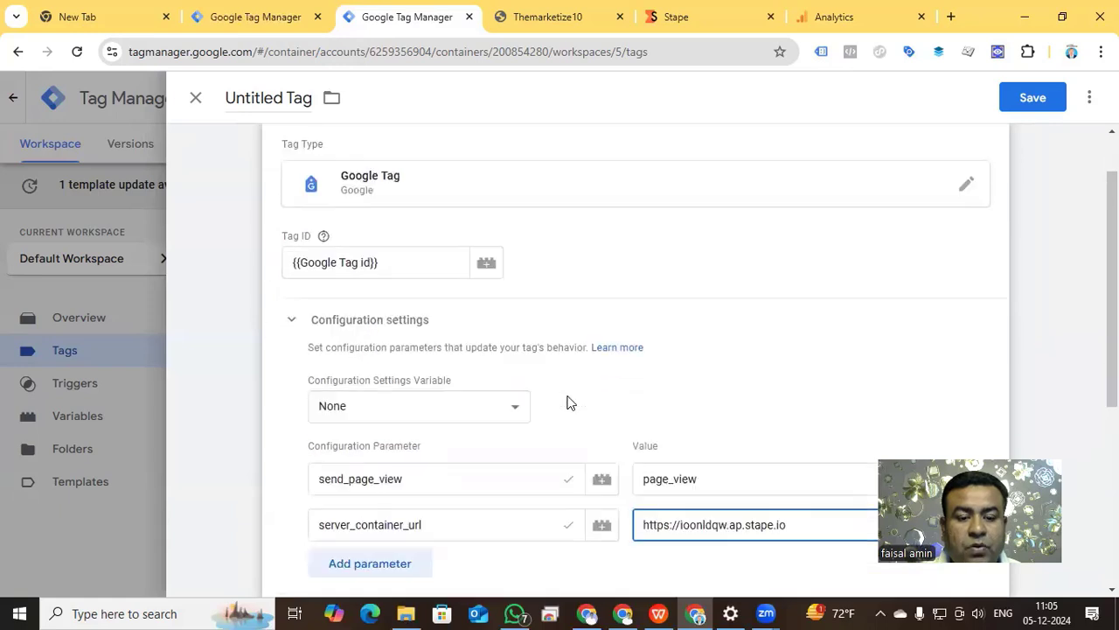
click(294, 361)
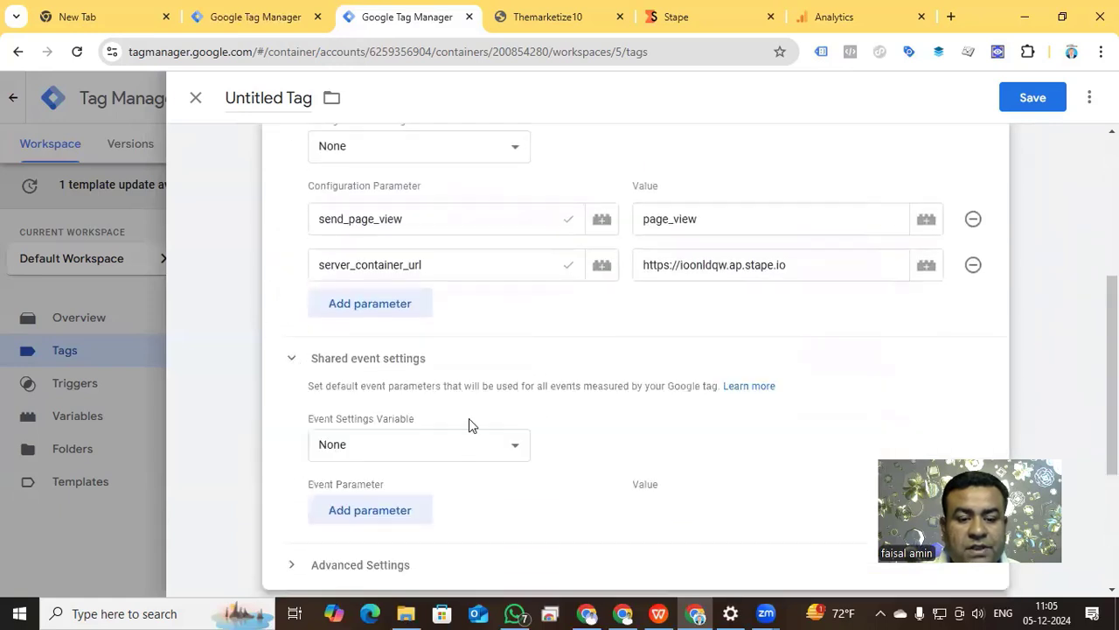
click(402, 510)
click(405, 511)
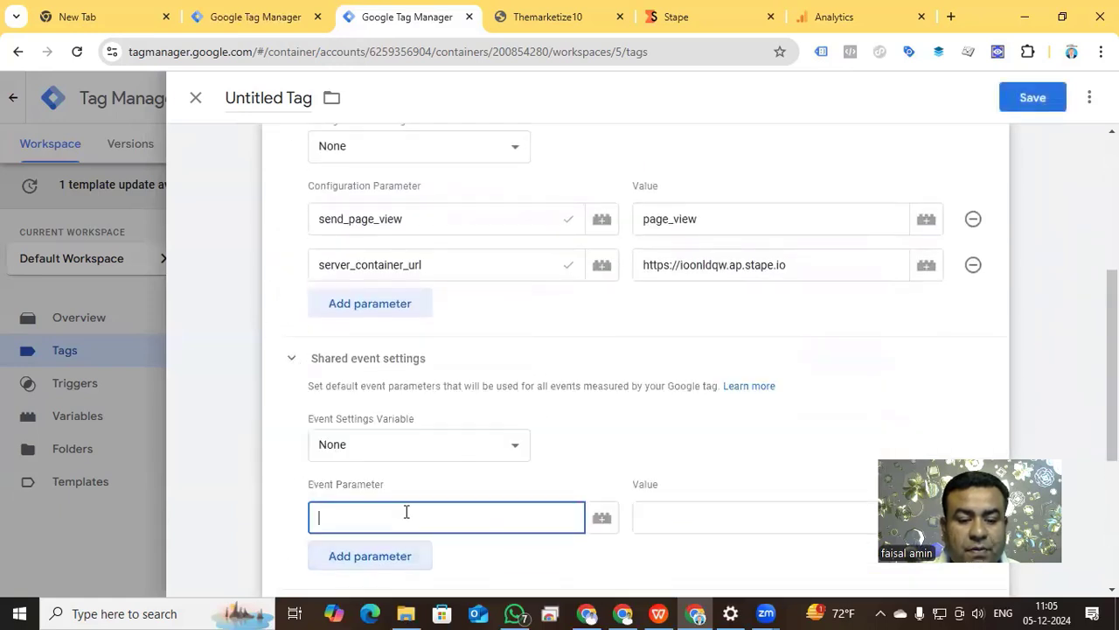
text(event_id)
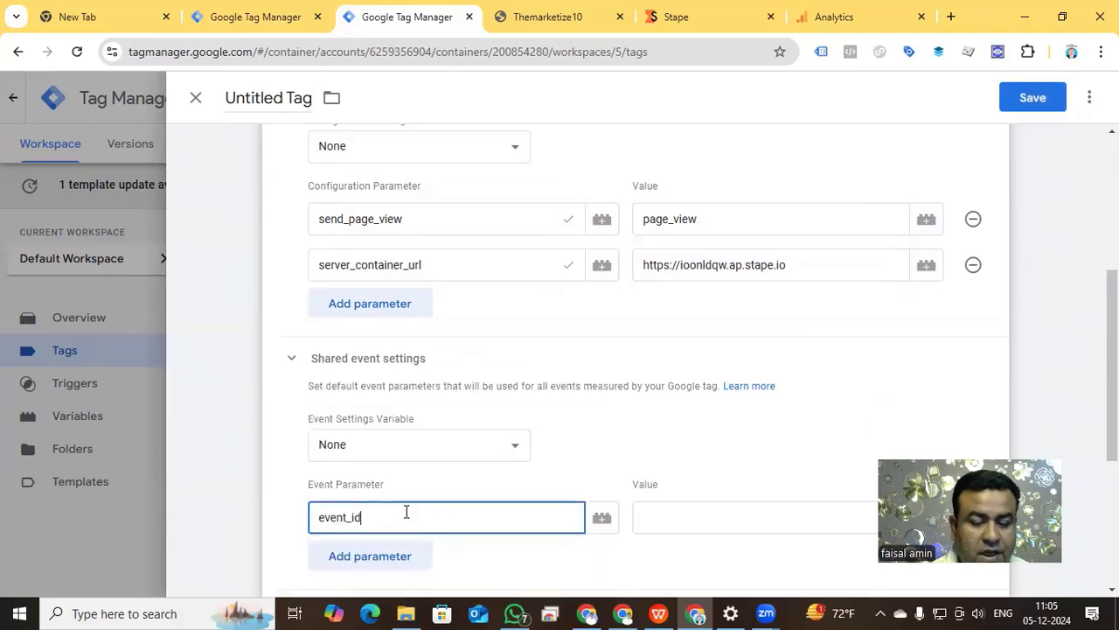
click(661, 510)
text({{)
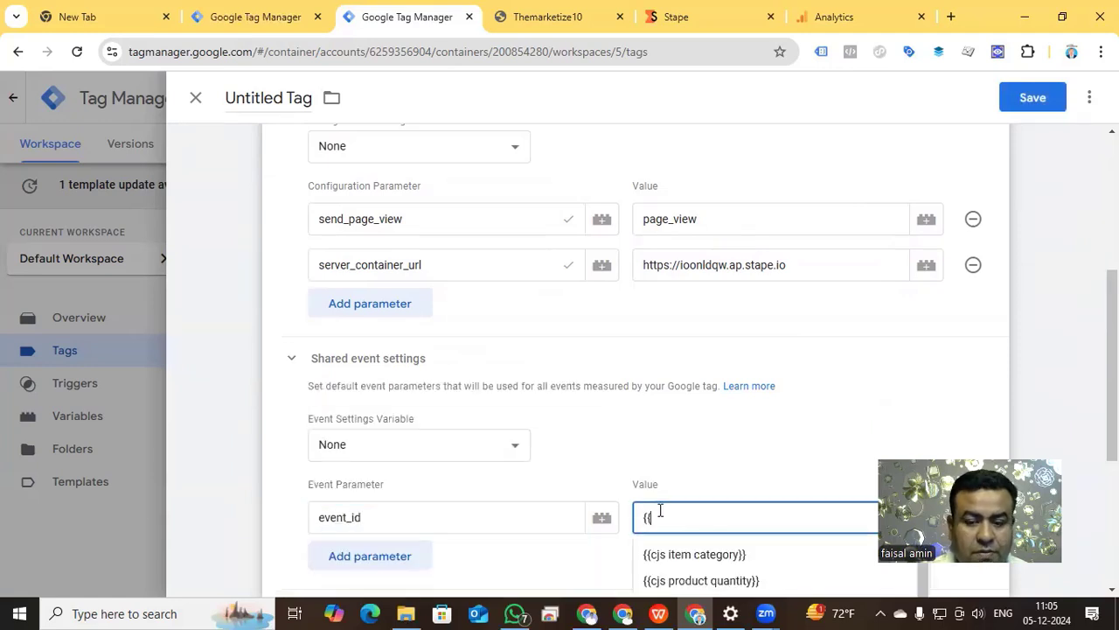
text(even)
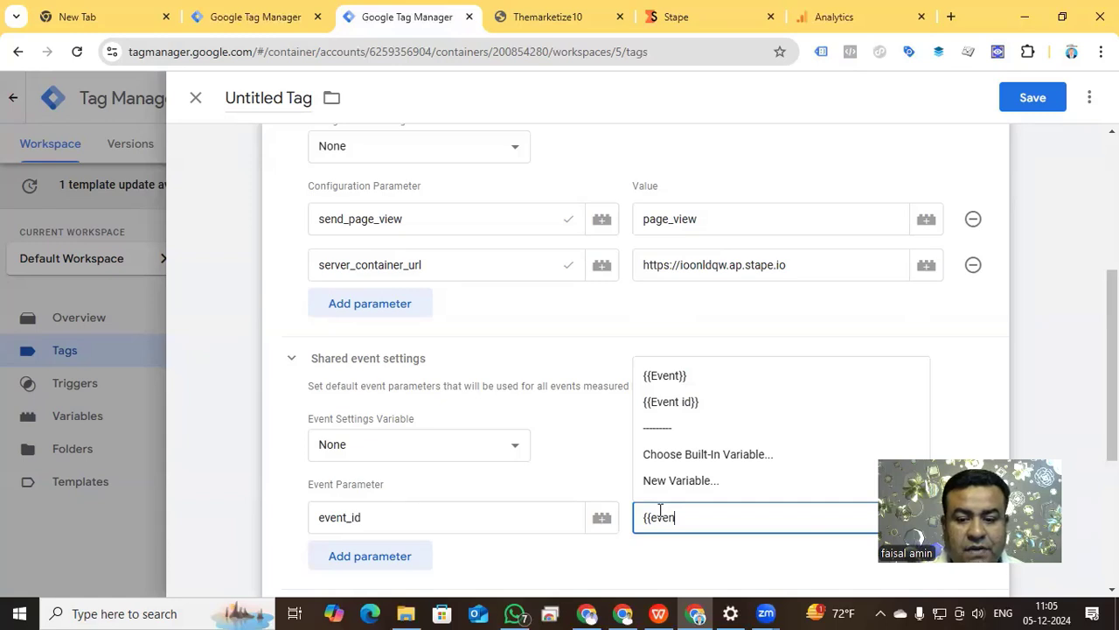
click(668, 404)
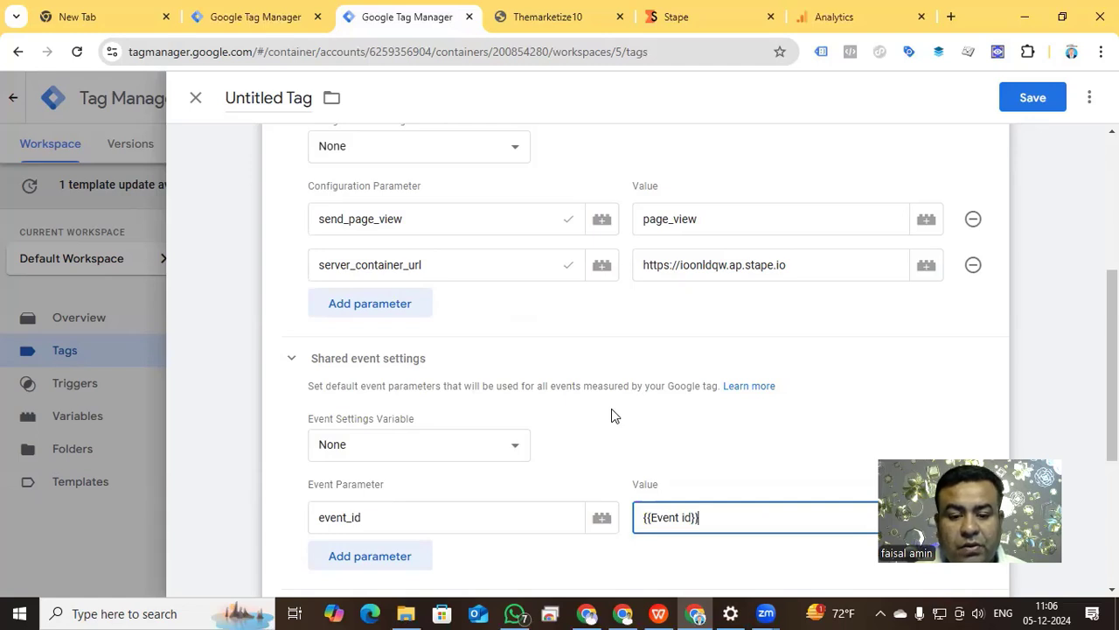
Assign the custom event trigger "Event - page_view" to the Google Tag.
scroll(611, 415, up, 2)
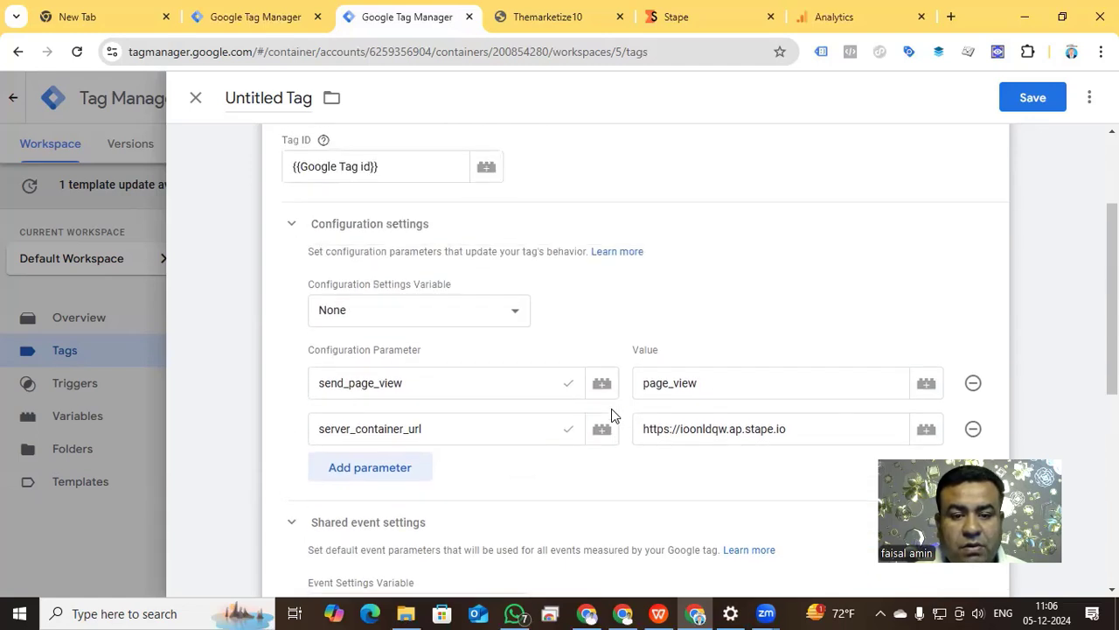
scroll(644, 460, down, 5)
click(640, 473)
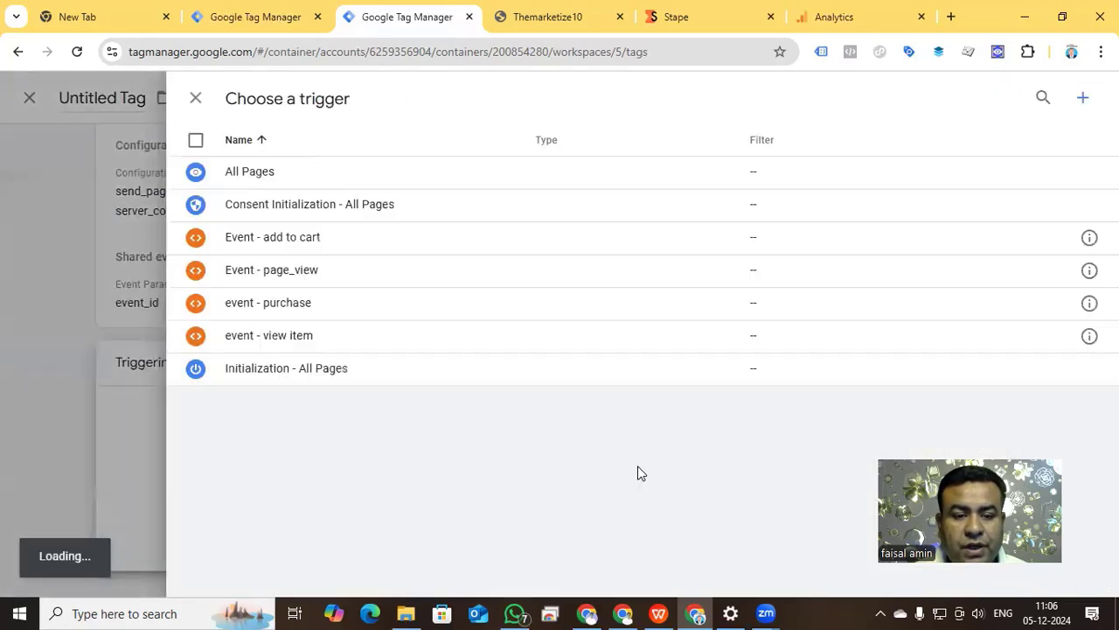
click(300, 274)
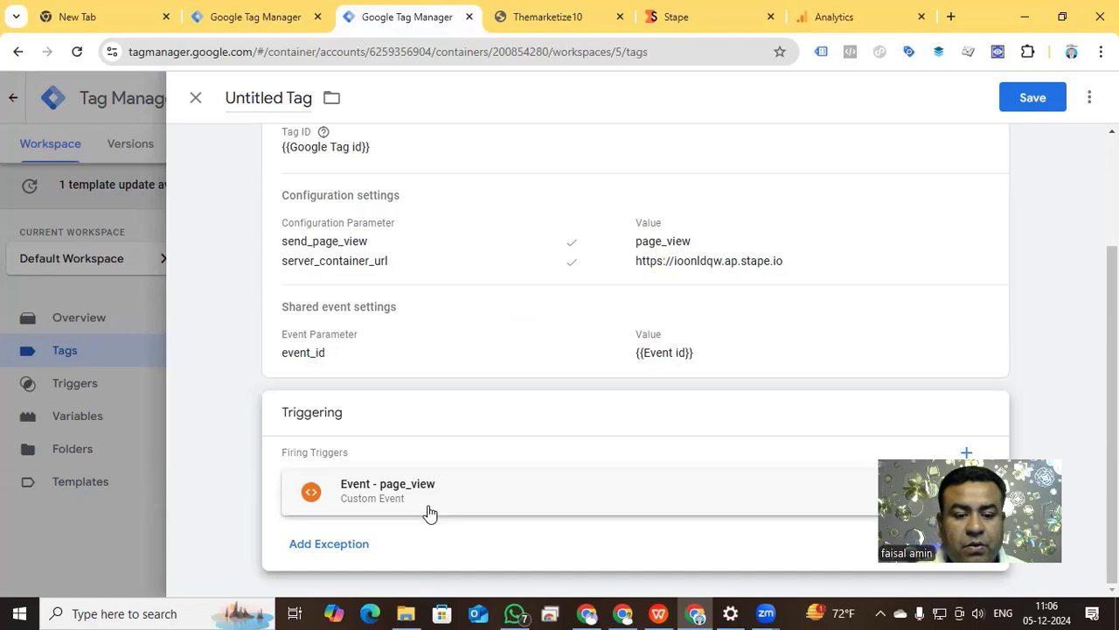
Name the tag "Google Tag" and save it.
scroll(429, 513, up, 3)
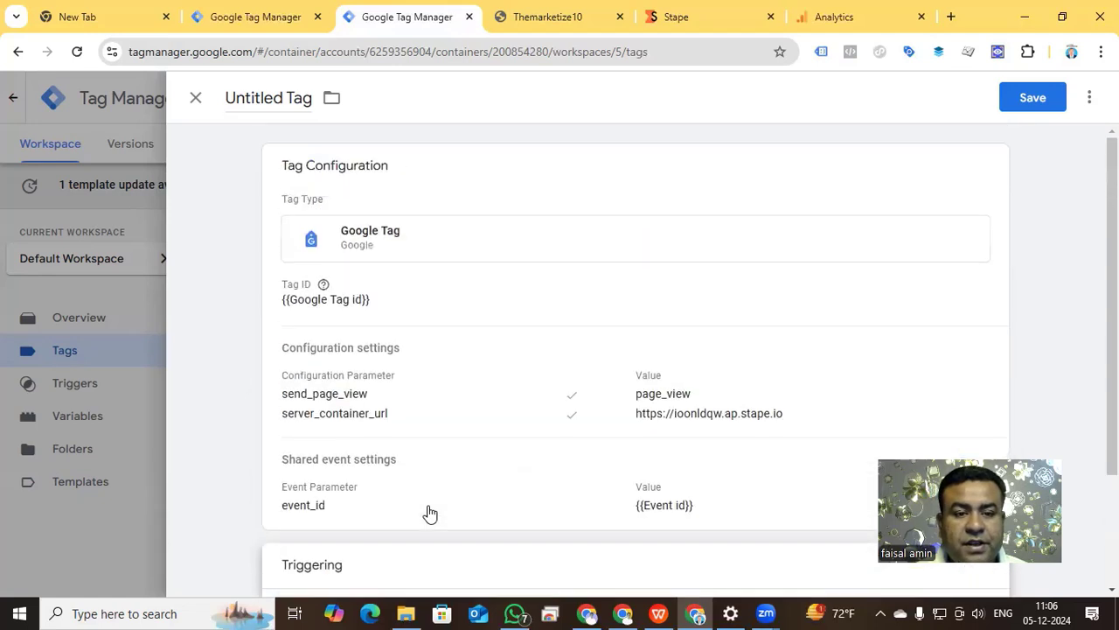
click(277, 101)
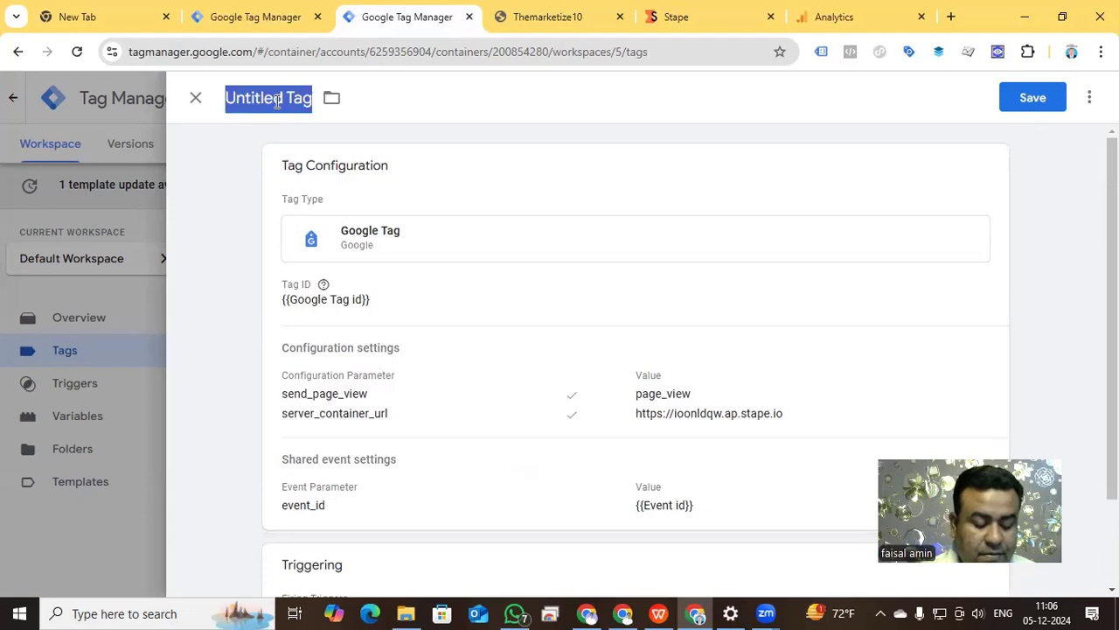
text(Google Tag)
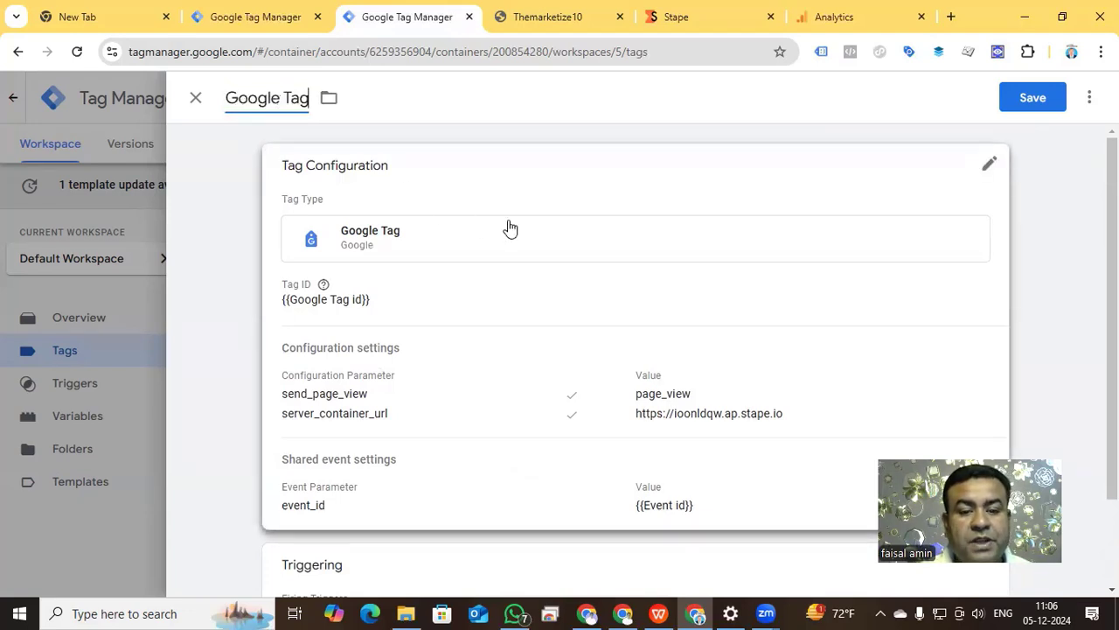
click(1027, 97)
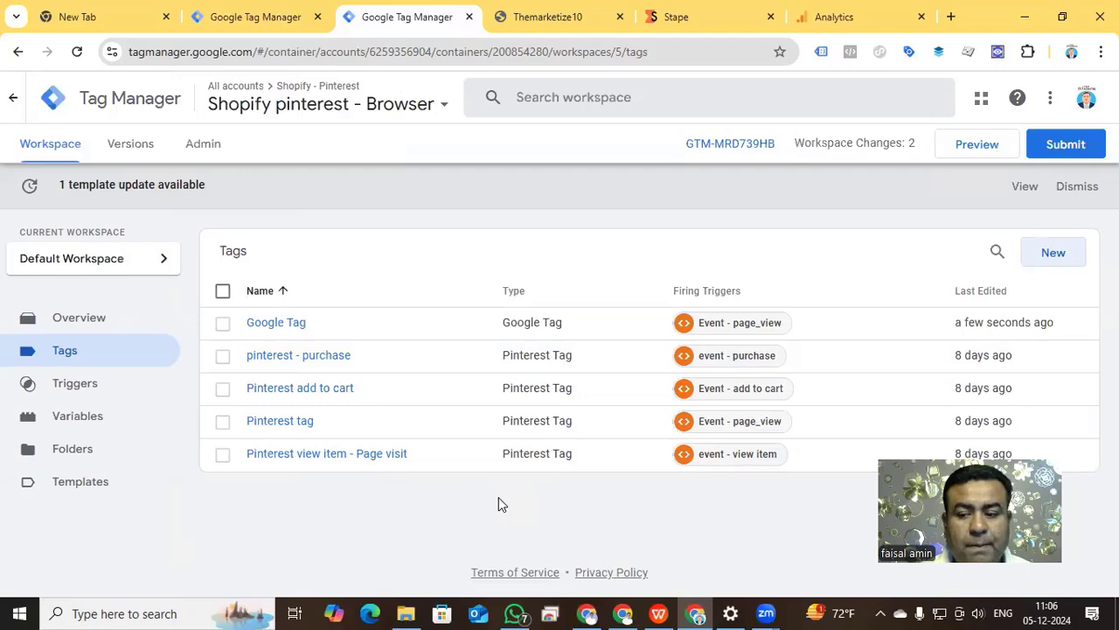
Create a new Google Analytics: GA4 Event tag with the variable {{Google Tag id}} as its Measurement ID.
click(1052, 258)
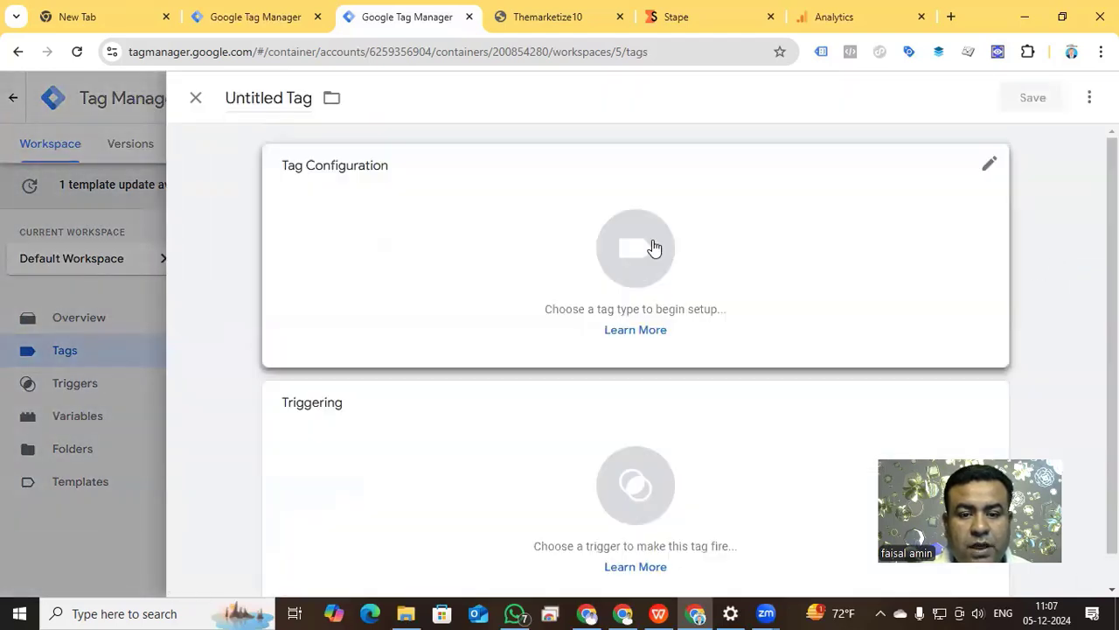
click(654, 249)
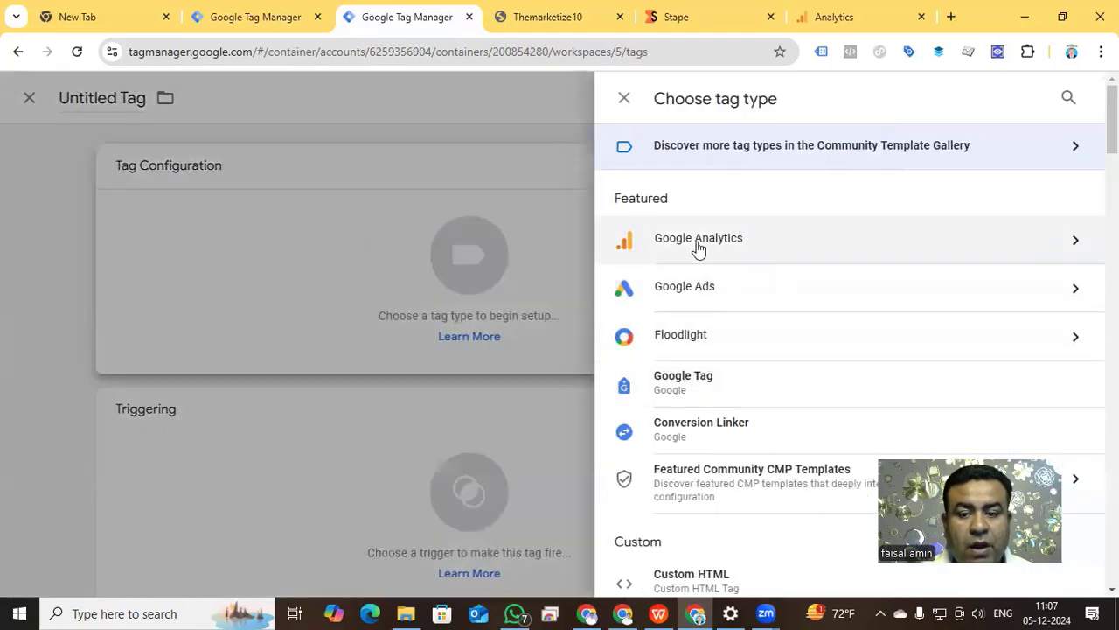
click(812, 248)
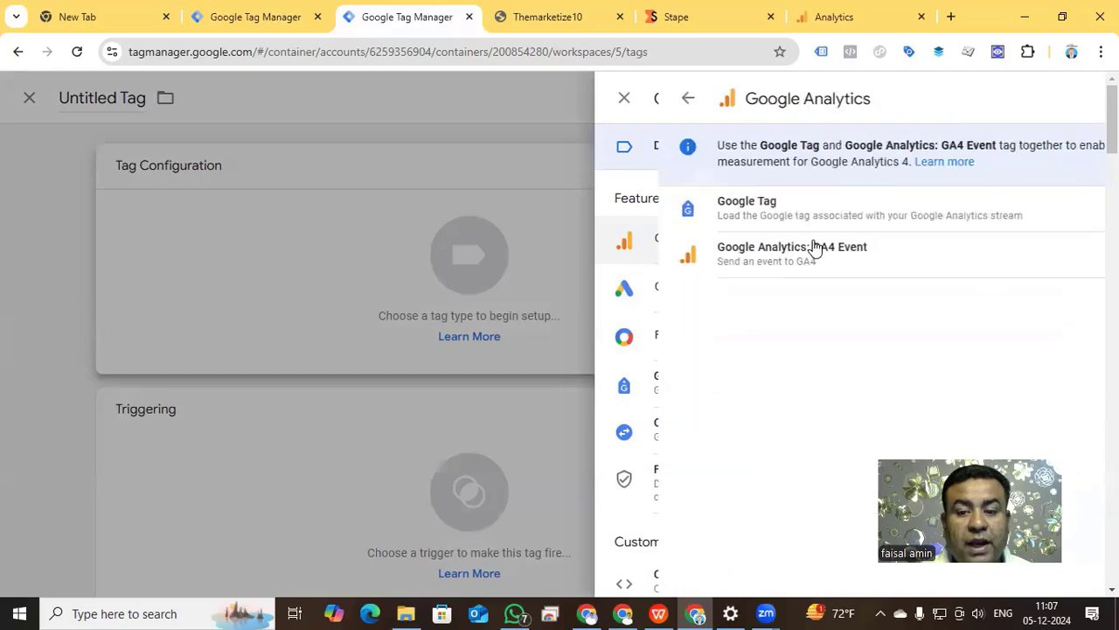
click(766, 259)
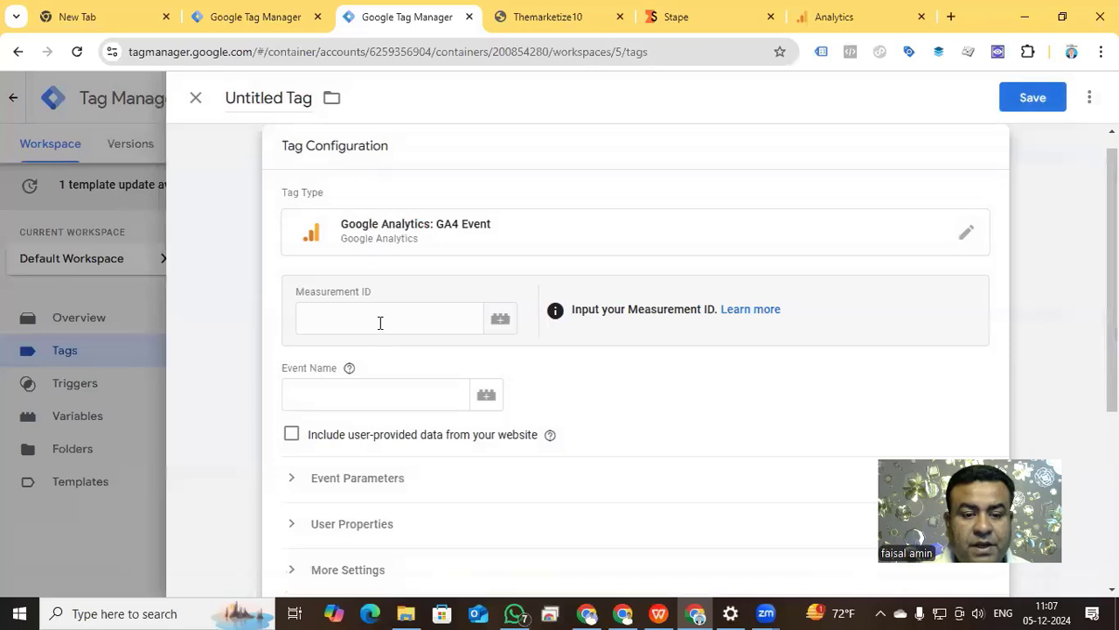
click(380, 323)
text({{)
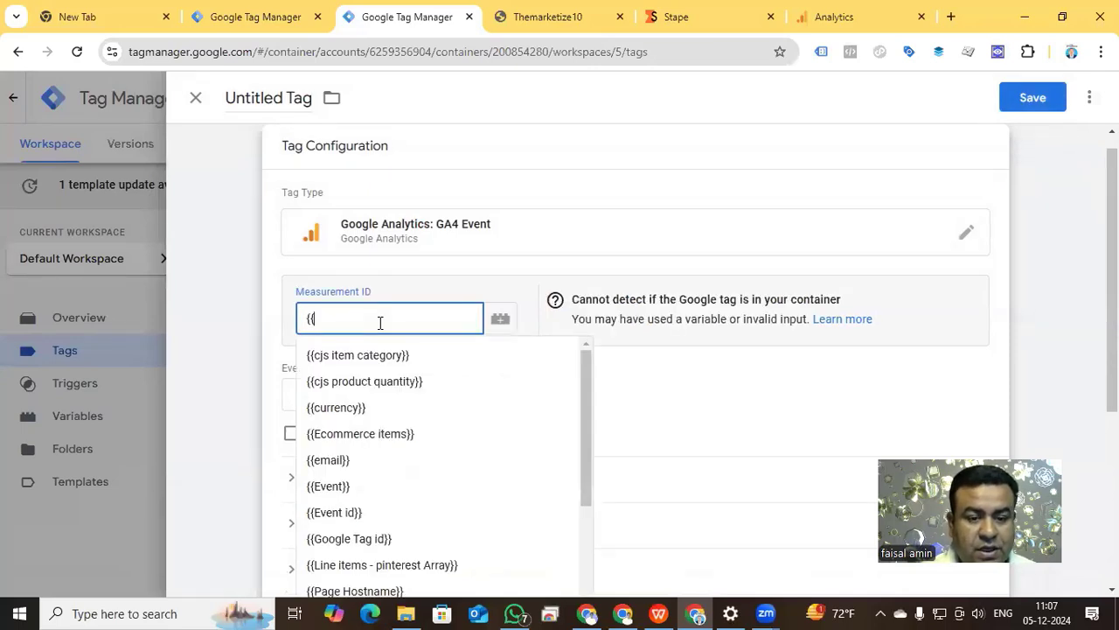
text(googl)
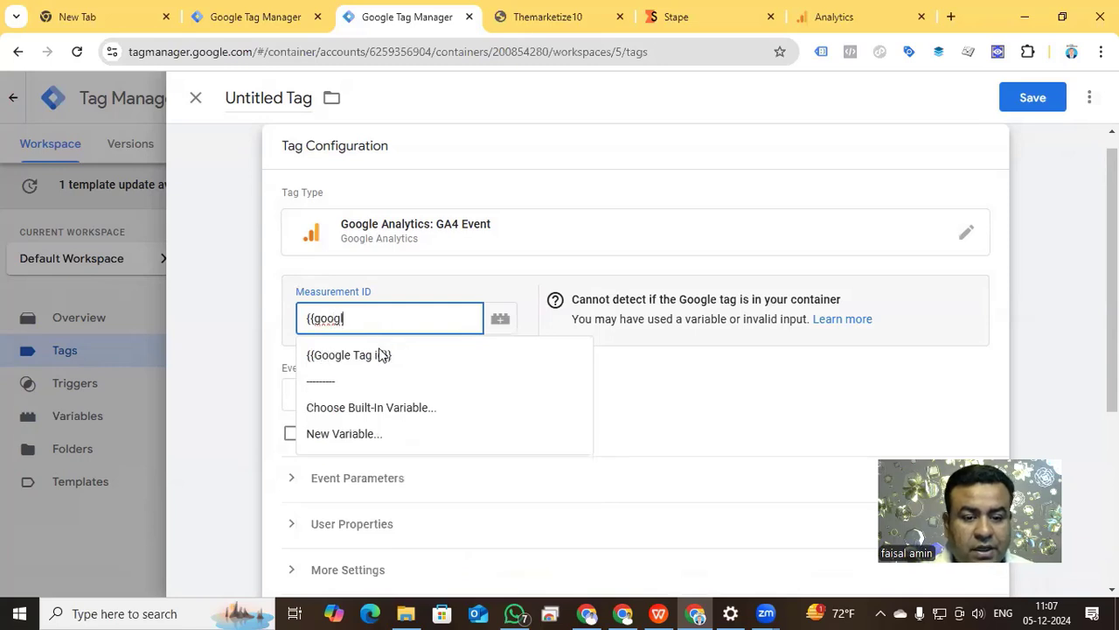
click(380, 354)
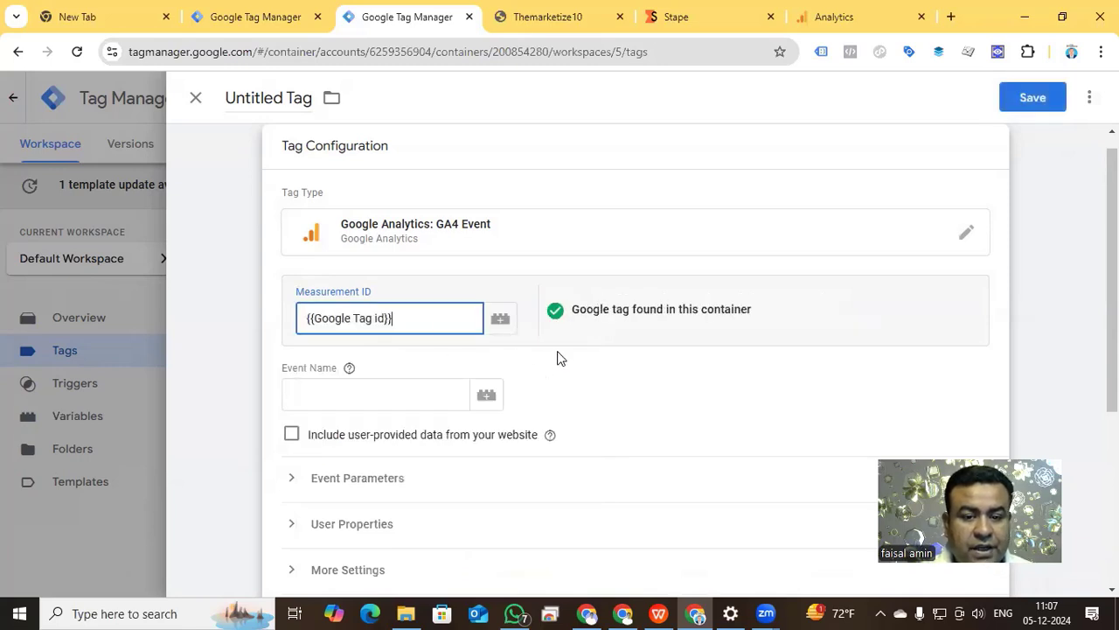
Set the GA4 event tag's event name to view_item without adding any event parameters.
scroll(563, 317, down, 1)
click(391, 314)
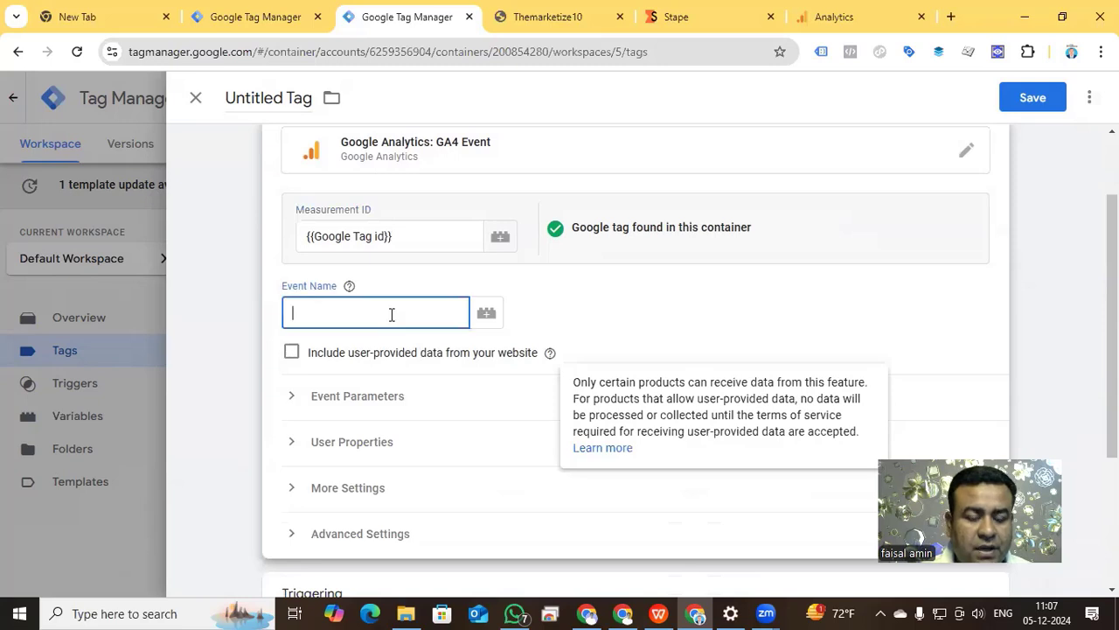
text(view)
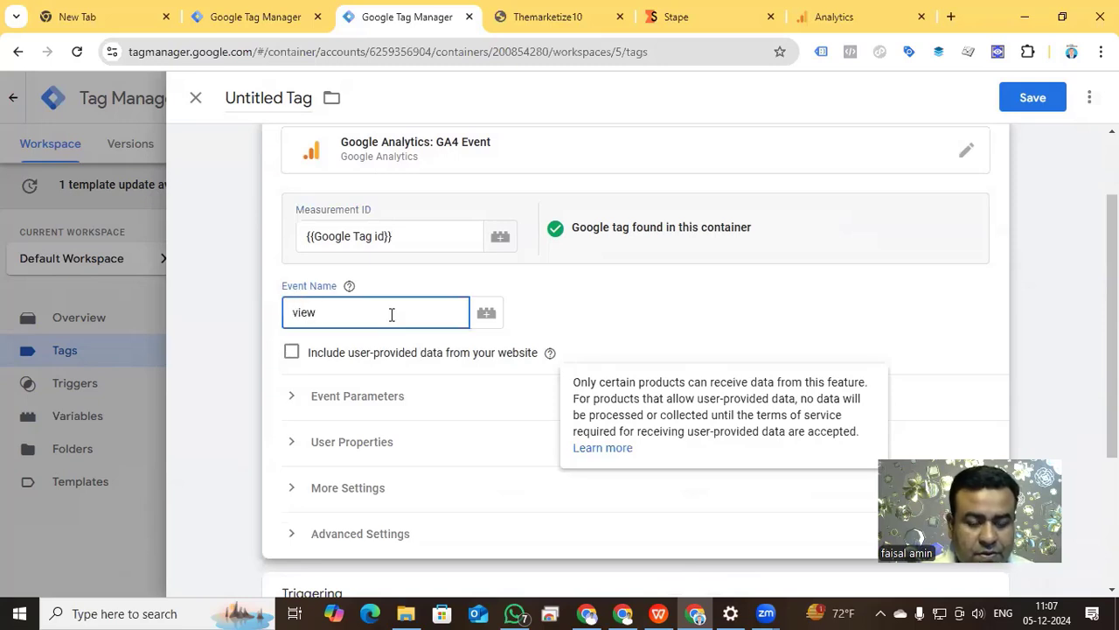
text(_item)
click(559, 300)
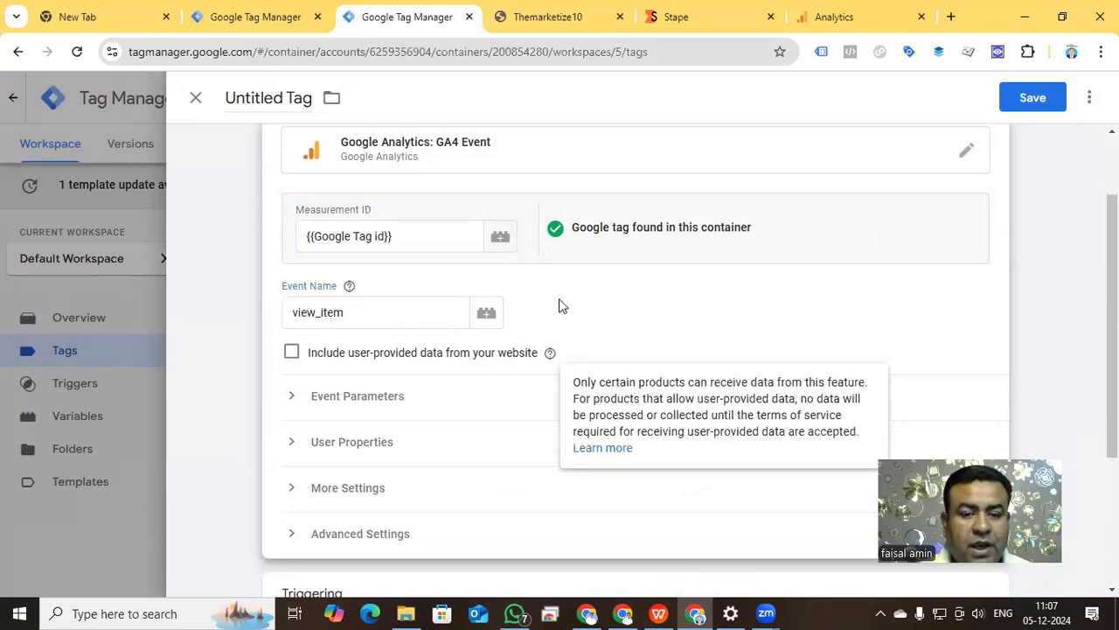
click(292, 400)
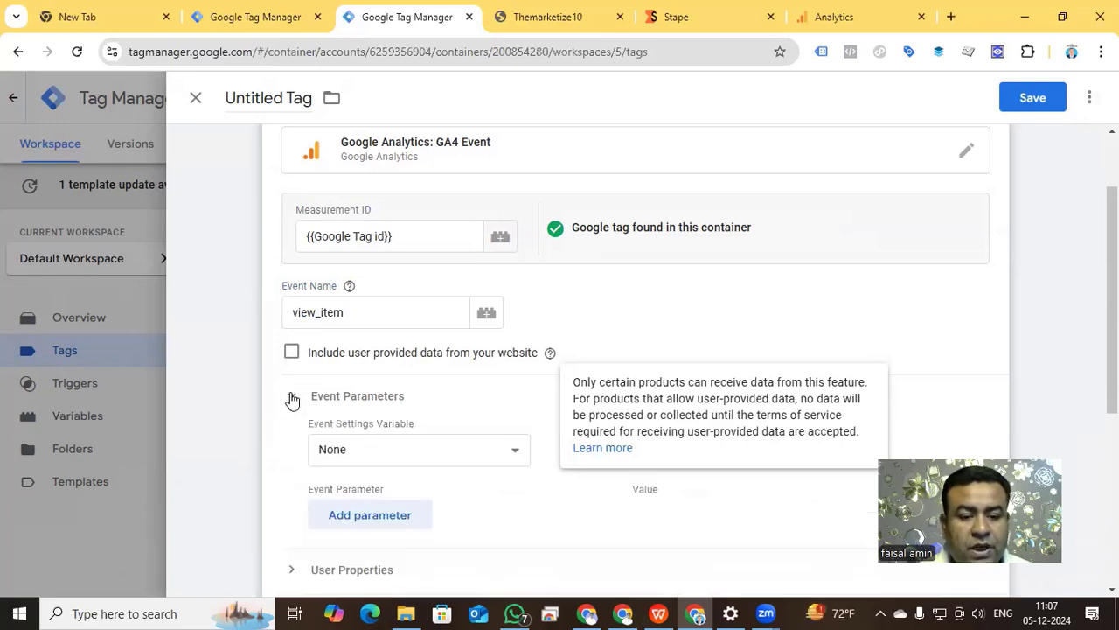
click(292, 400)
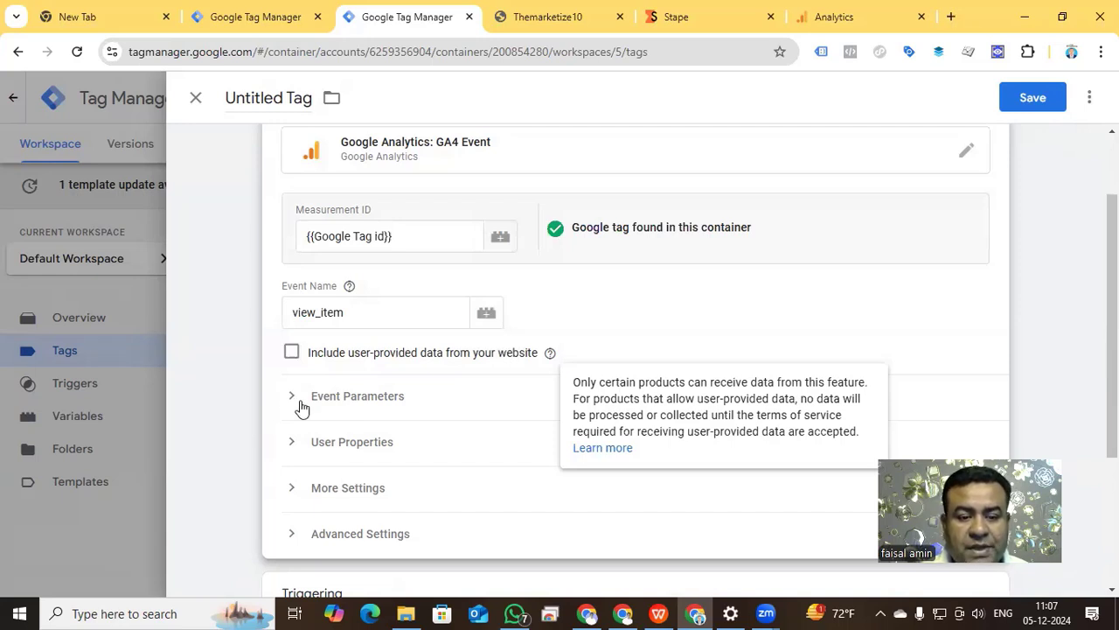
Assign the custom event trigger "event - view item" to the GA4 event tag.
scroll(358, 417, down, 3)
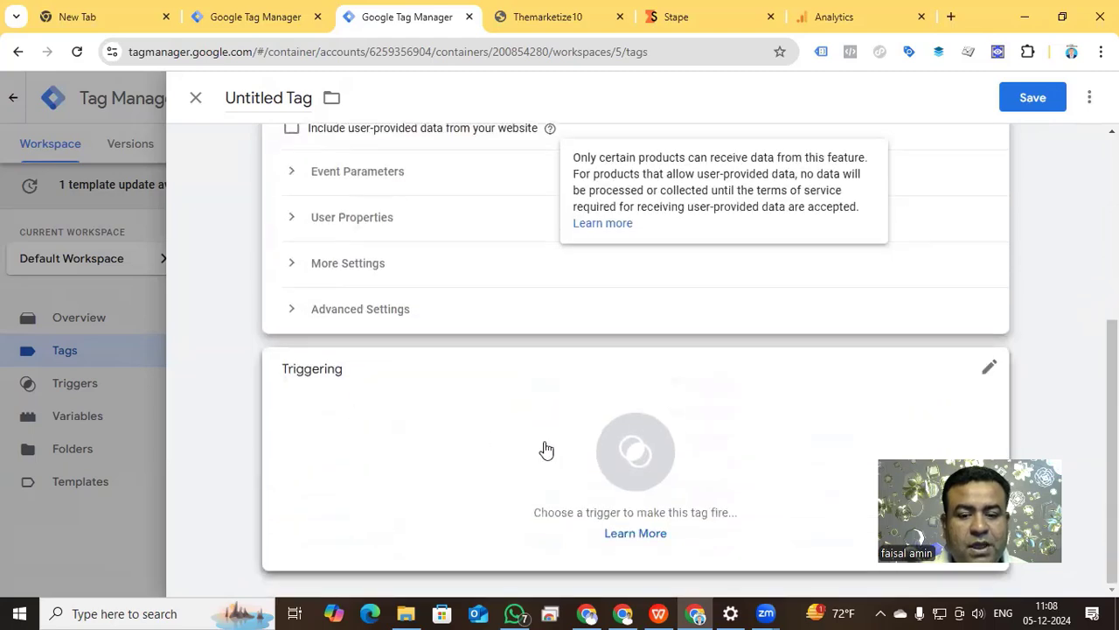
click(628, 458)
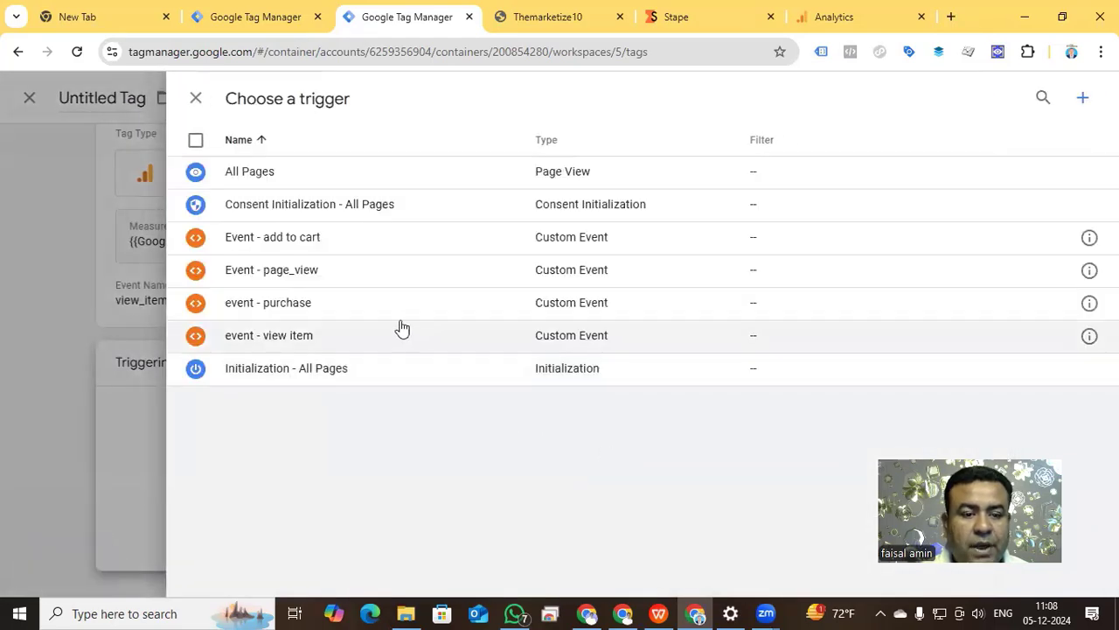
click(290, 341)
Name the GA4 event tag "Pinterest - SS - View item" and save it.
click(267, 94)
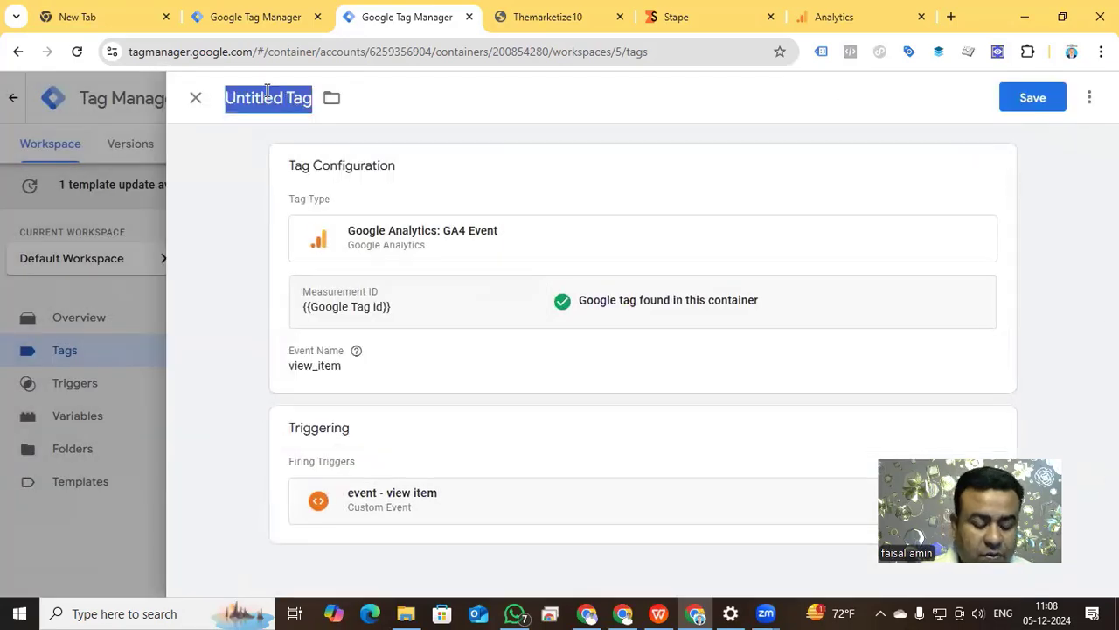
text(Pinterest - Ss)
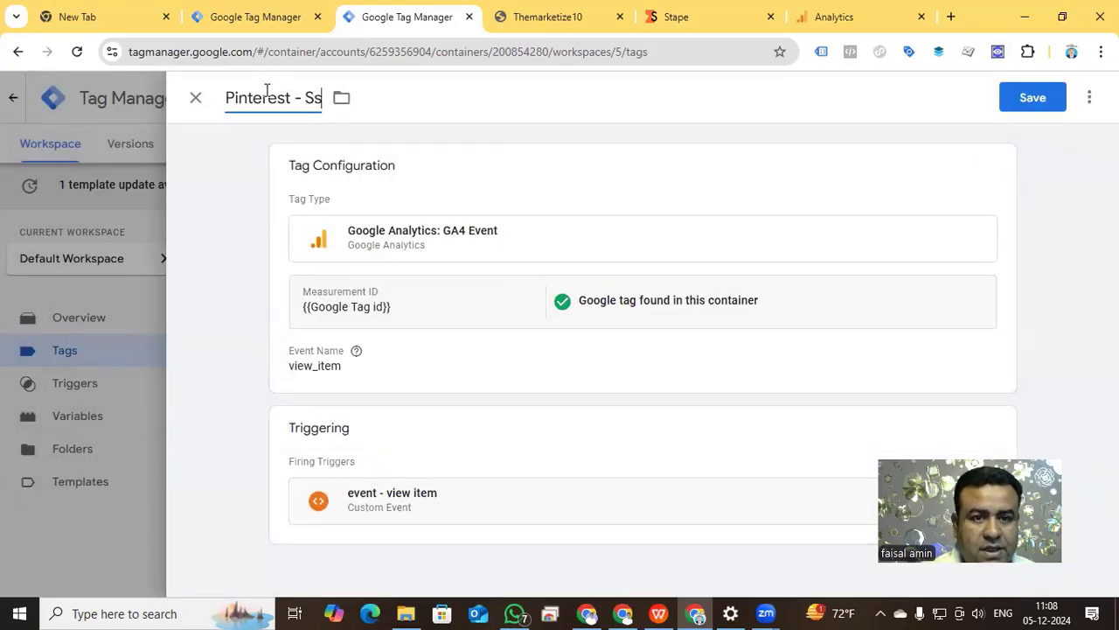
key(BackSpace)
text(S - )
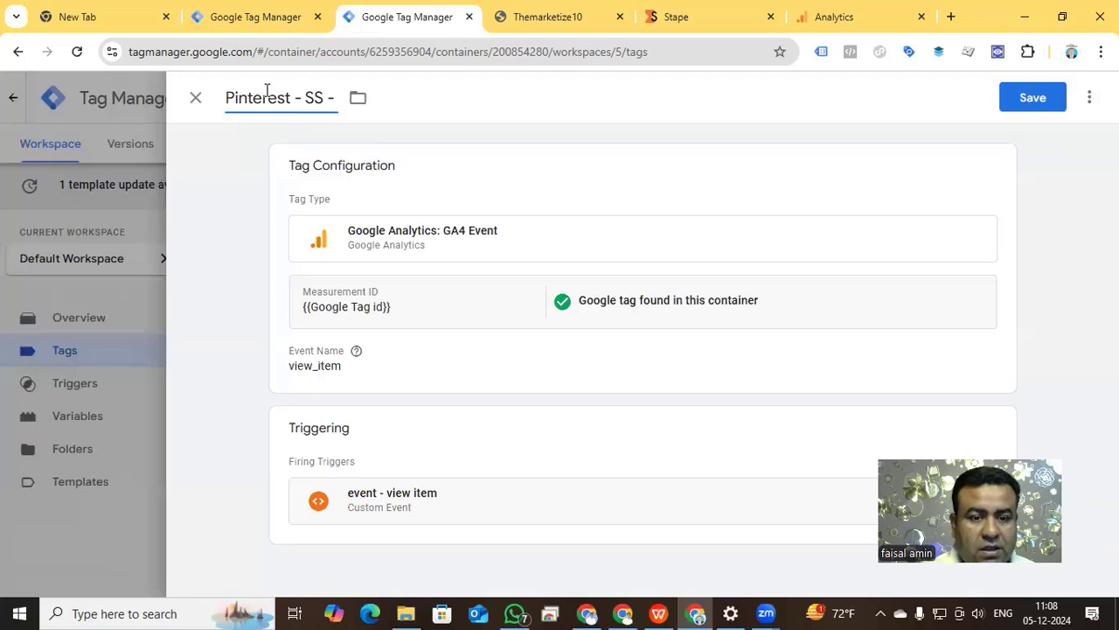
text(View item)
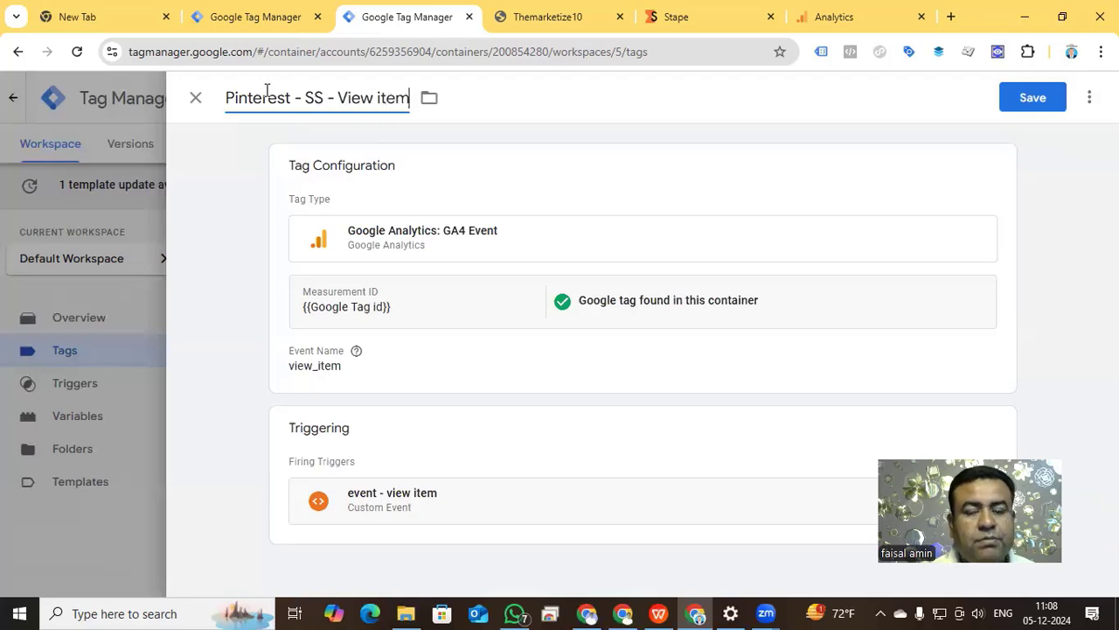
click(1030, 104)
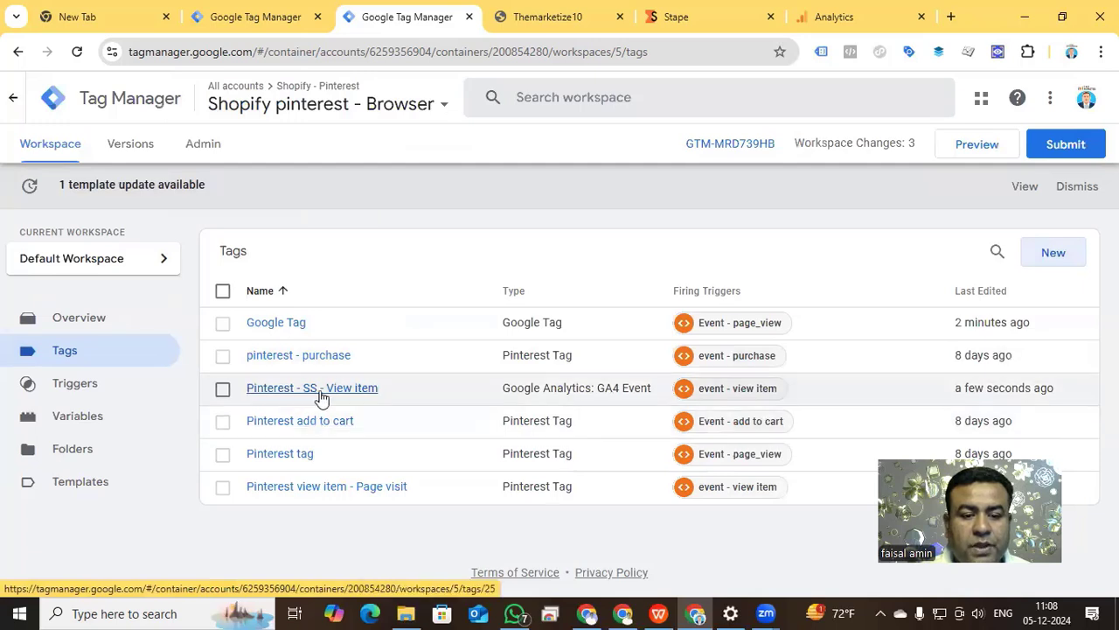
Duplicate the "Pinterest - SS - View item" tag and name the copy "Pinterest - SS - add to cart".
click(302, 396)
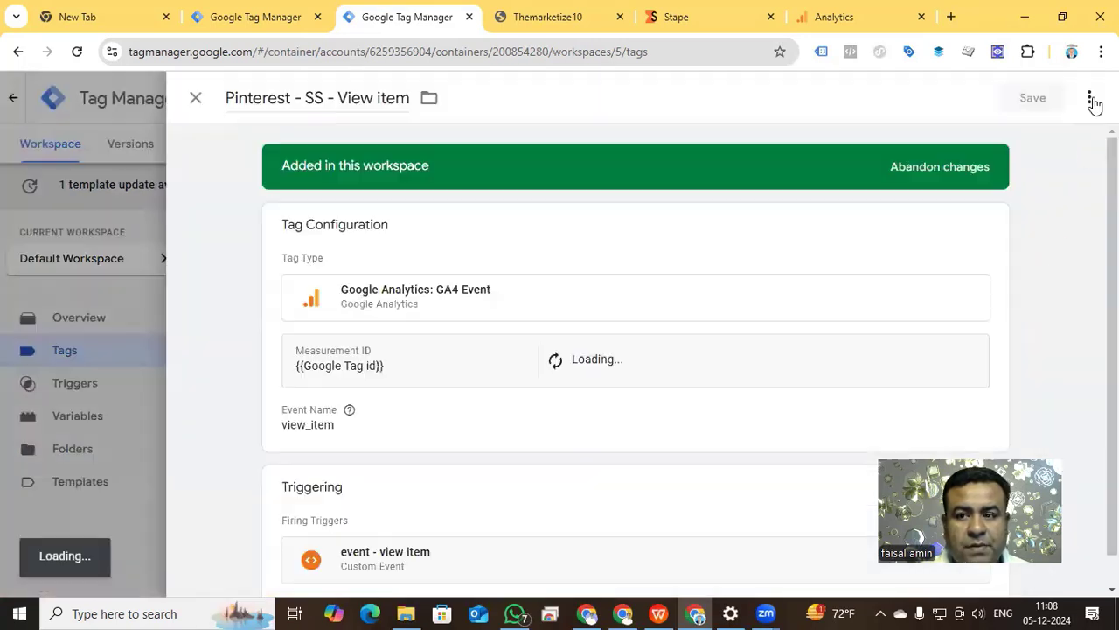
click(1089, 97)
click(1064, 142)
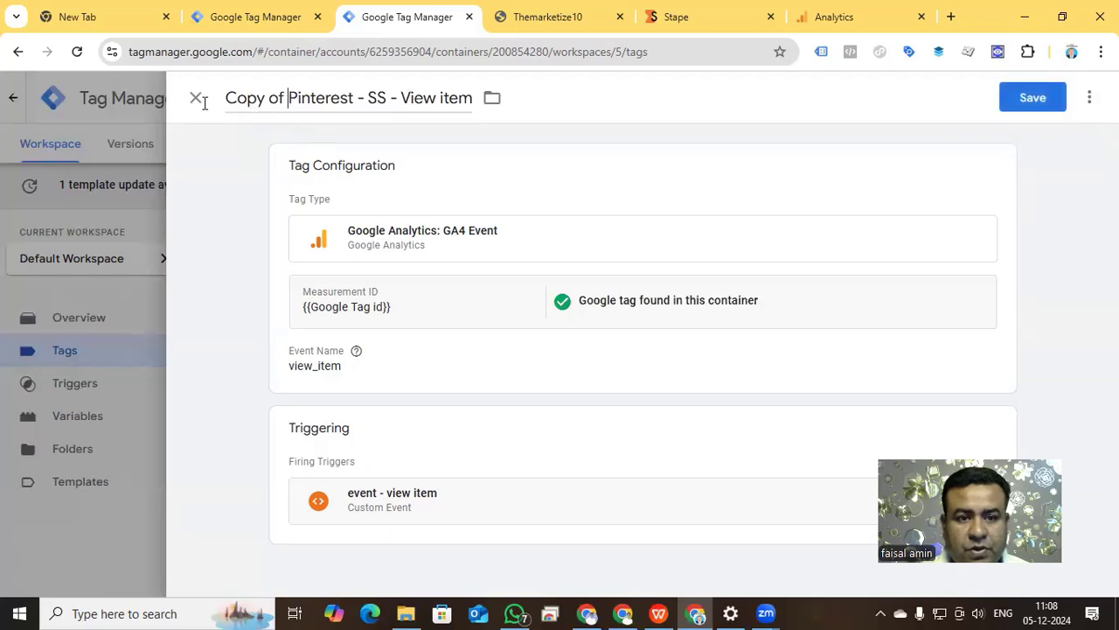
key(shift+Home)
key(BackSpace)
drag(338, 97, 428, 100)
text(ad)
text(o cart)
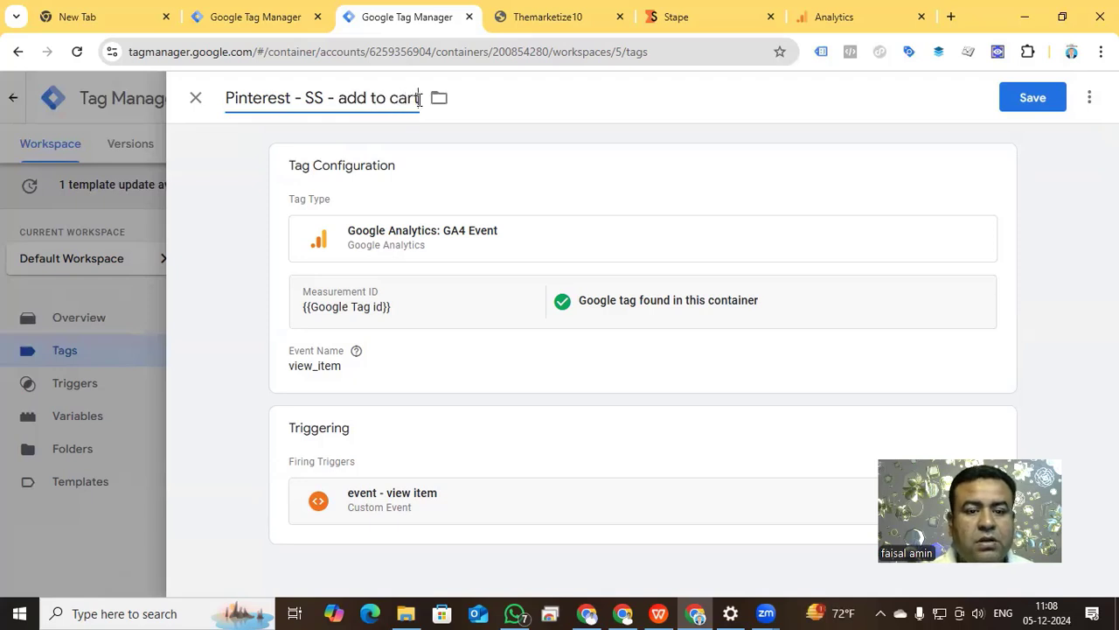
Set the event name of the copied GA4 event tag to add_to_cart.
click(380, 343)
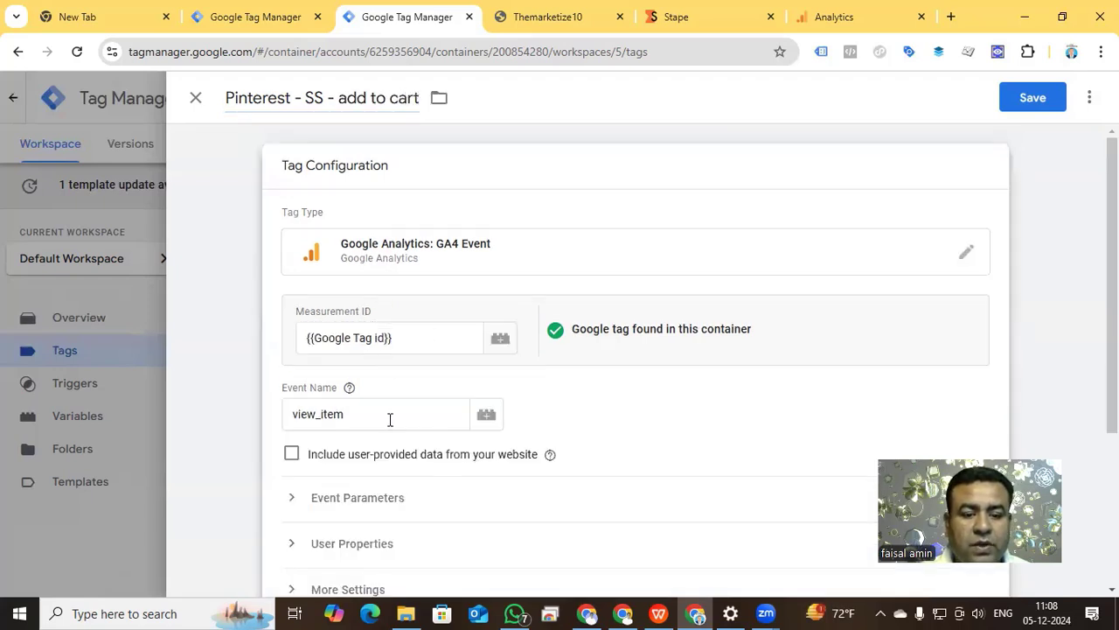
drag(390, 419, 289, 417)
text(add)
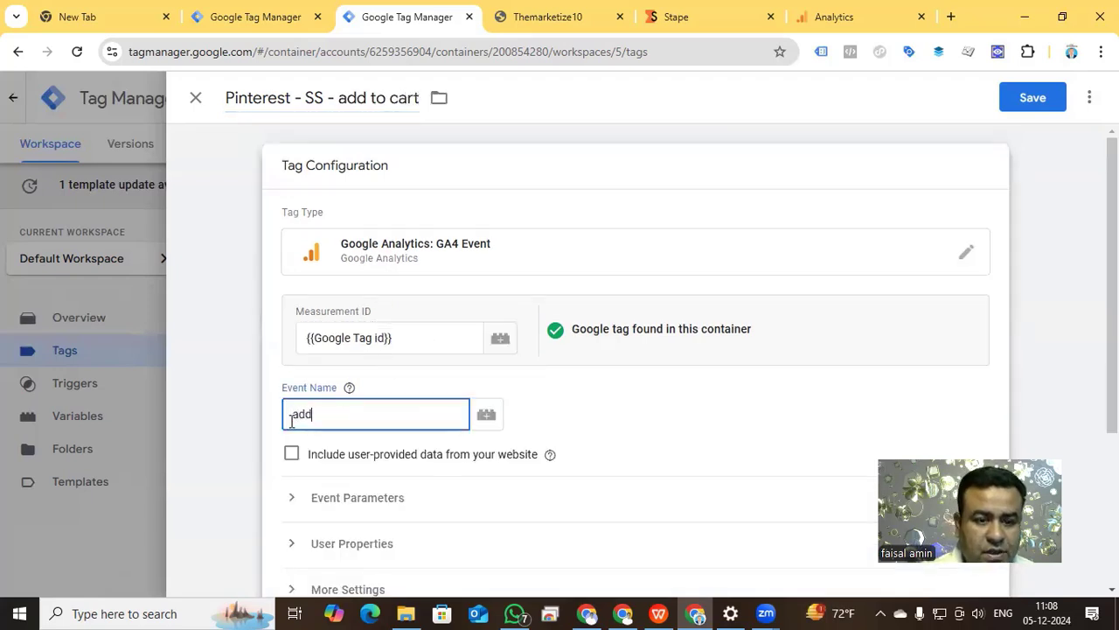
text(_to_c)
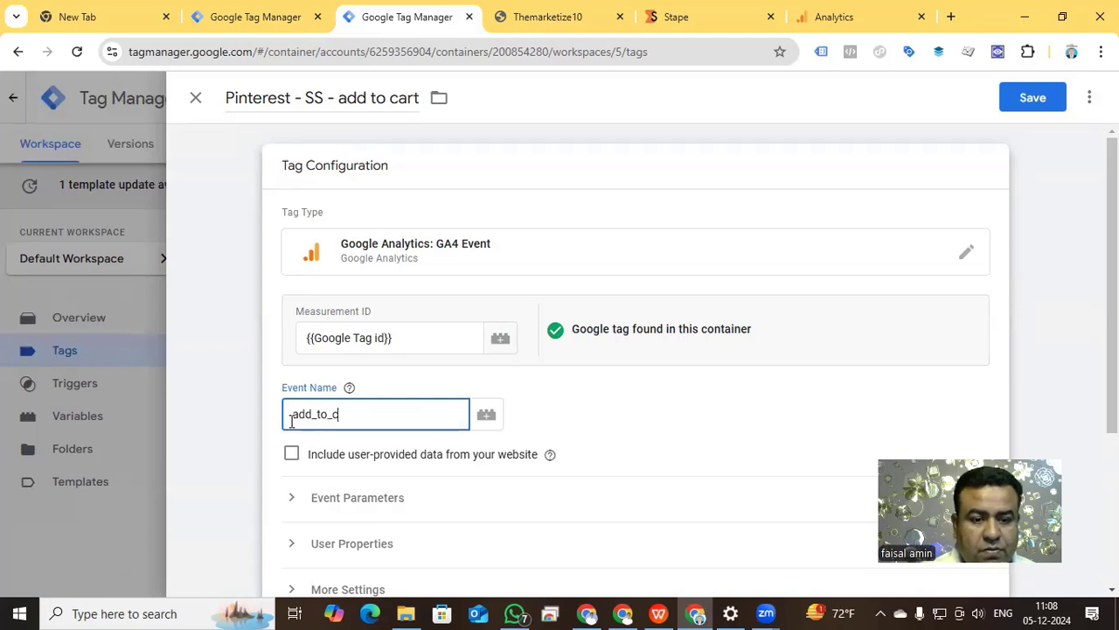
text(art)
Replace the tag's view item trigger with the custom event trigger "Event - add to cart" and save the tag.
scroll(484, 407, down, 3)
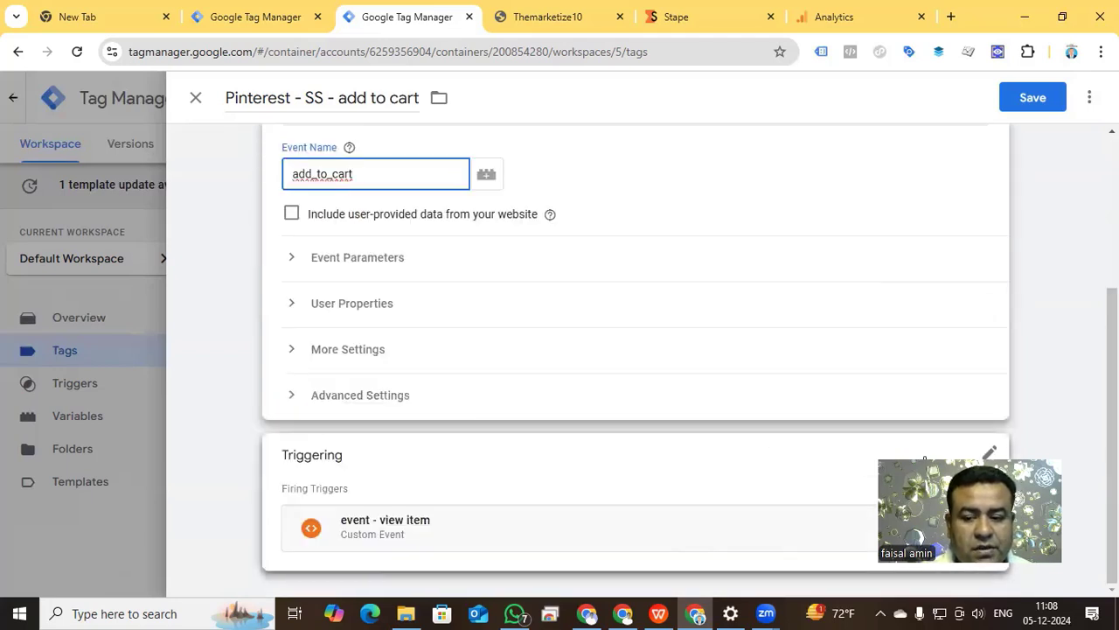
click(990, 452)
click(967, 512)
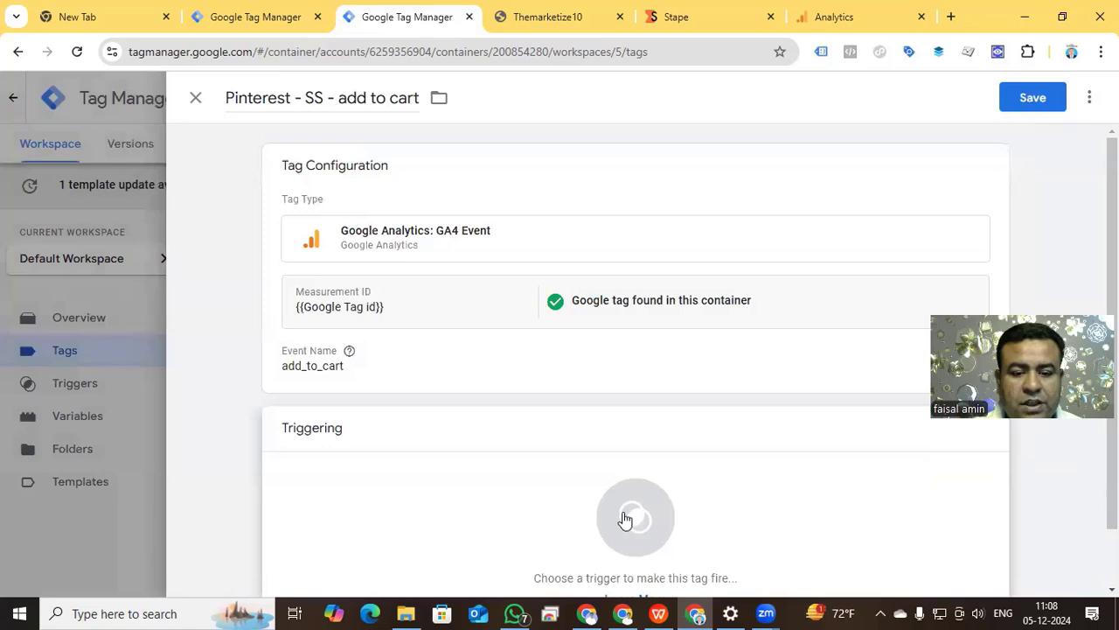
click(625, 519)
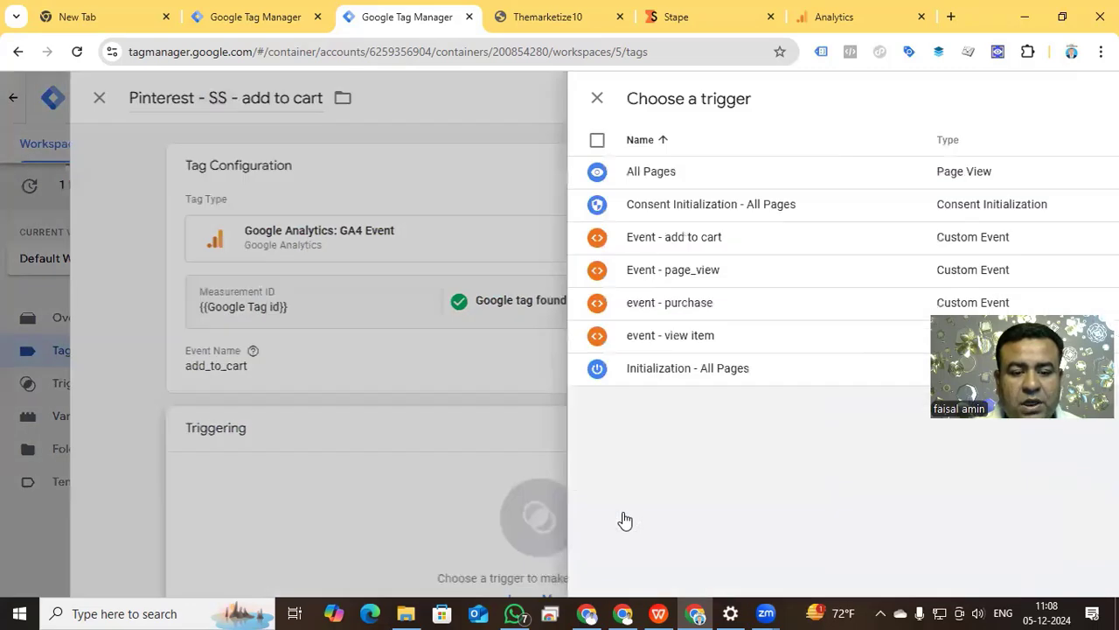
click(279, 243)
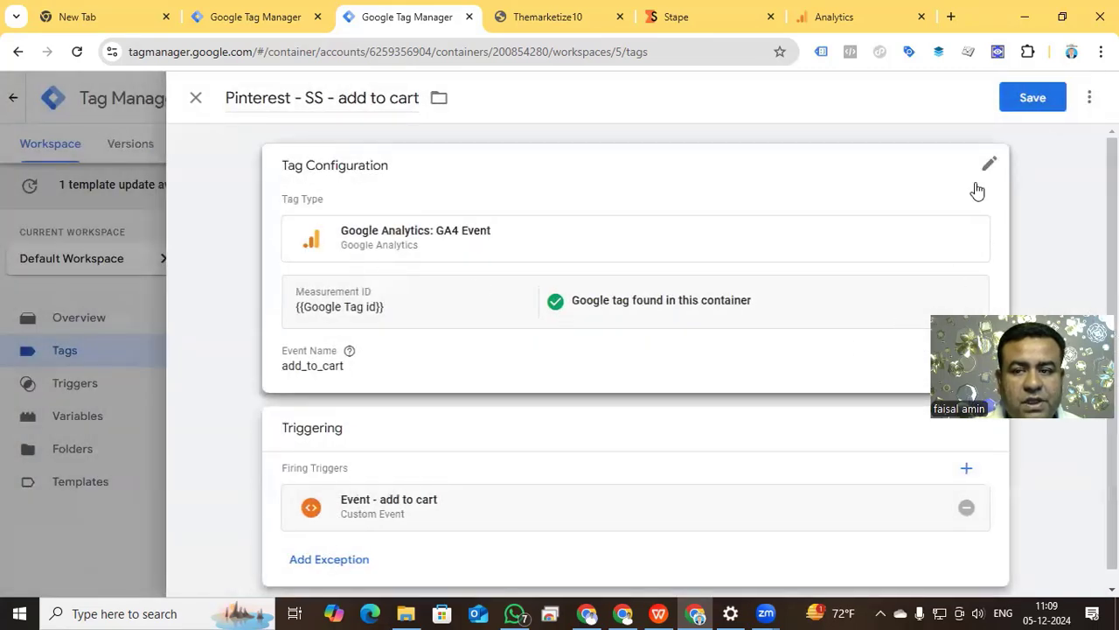
click(1032, 98)
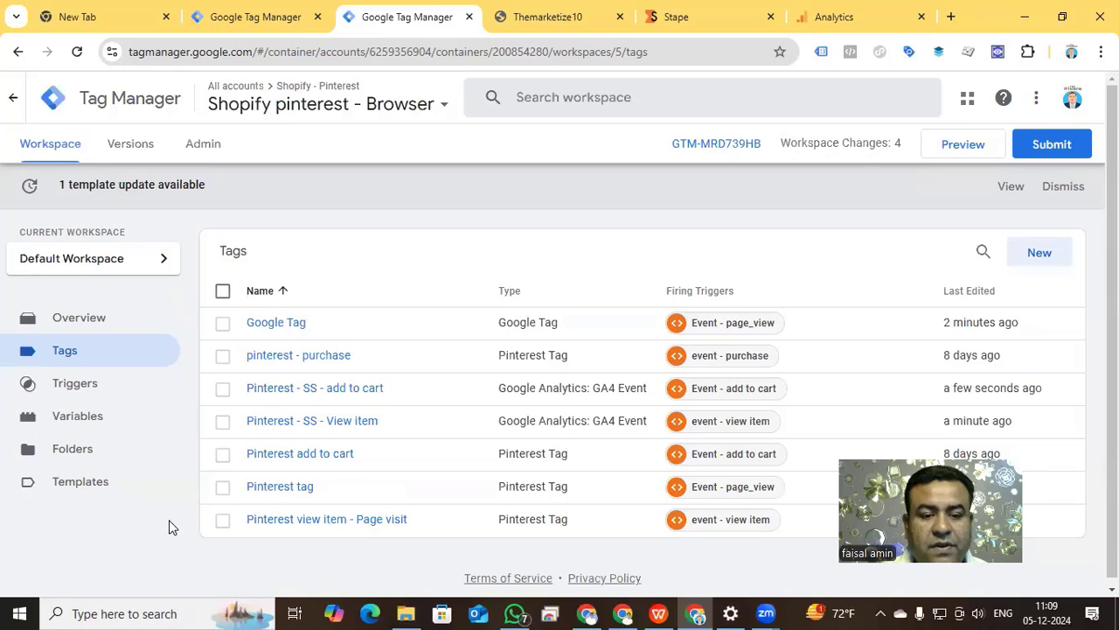
click(317, 458)
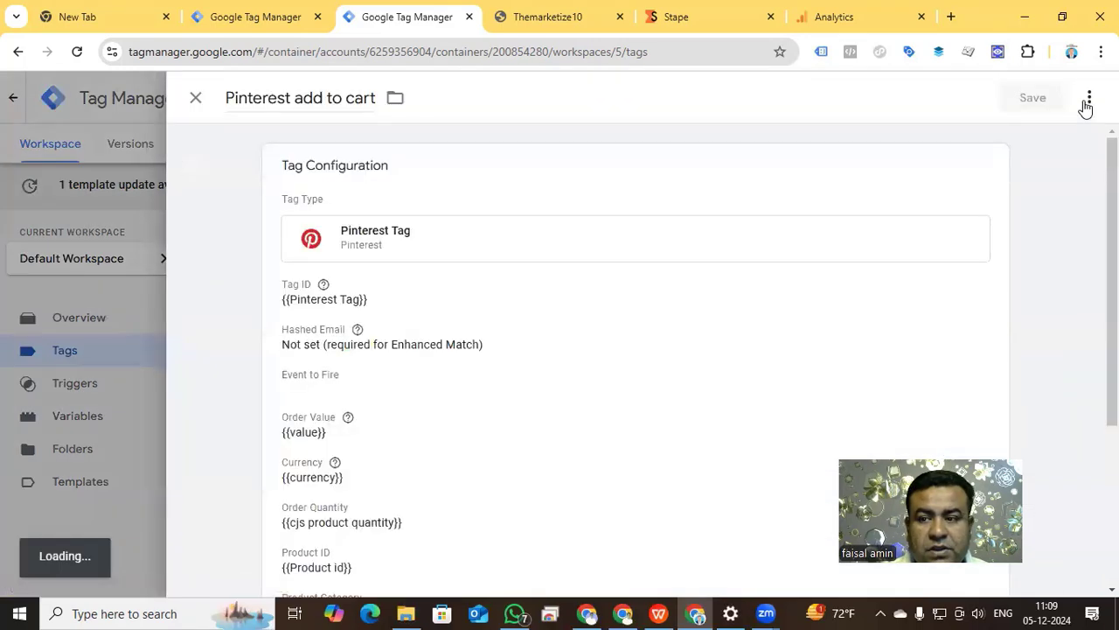
click(1090, 98)
click(1050, 133)
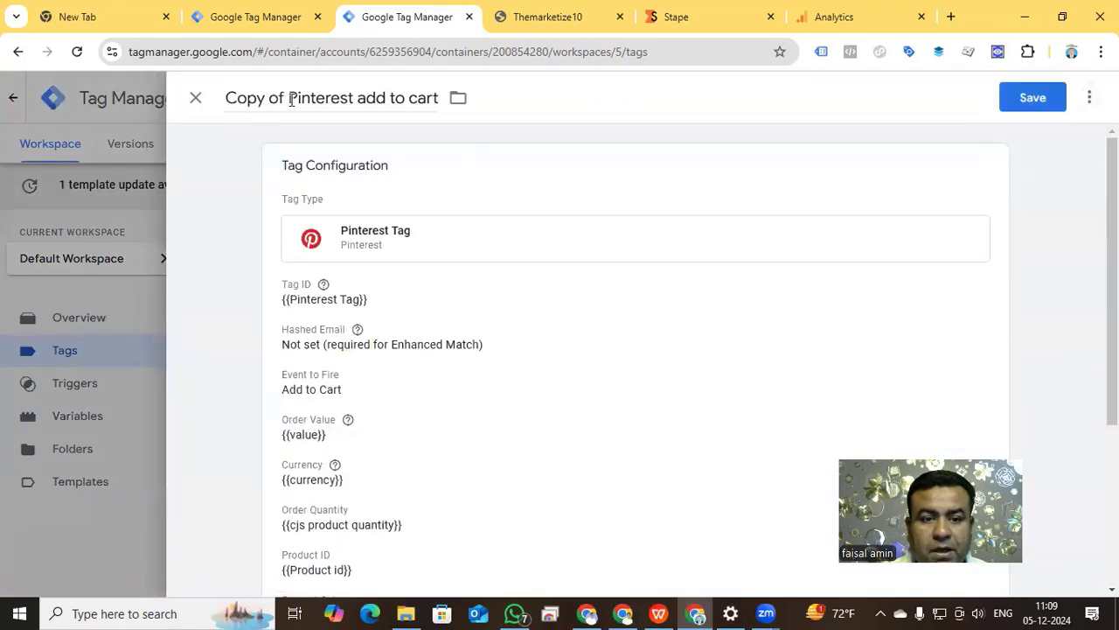
drag(290, 98, 225, 97)
key(BackSpace)
drag(294, 98, 379, 100)
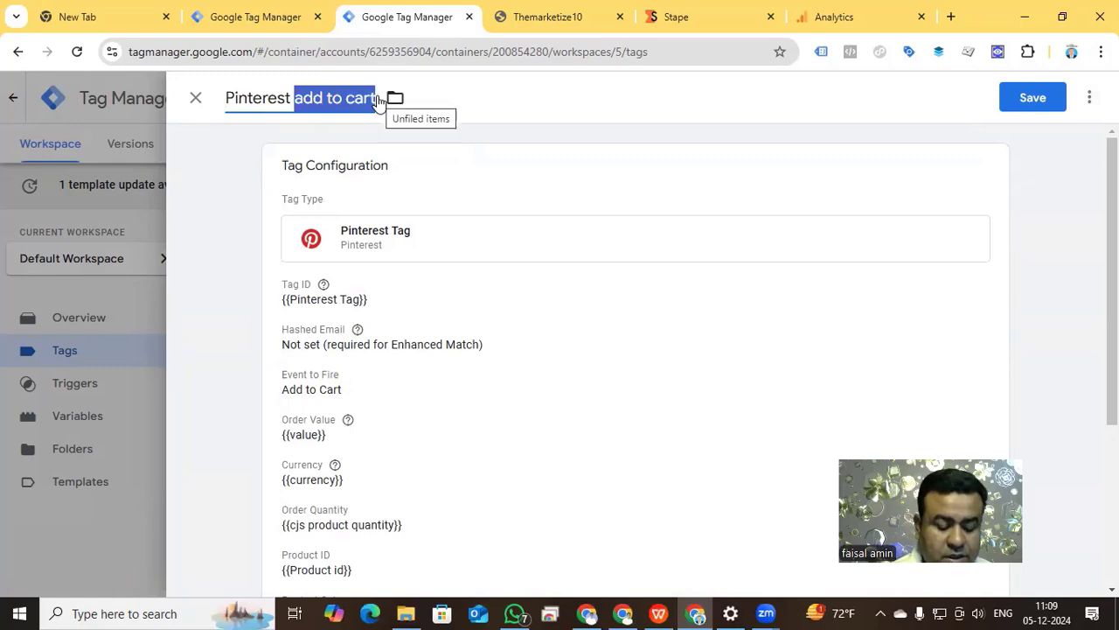
text(P)
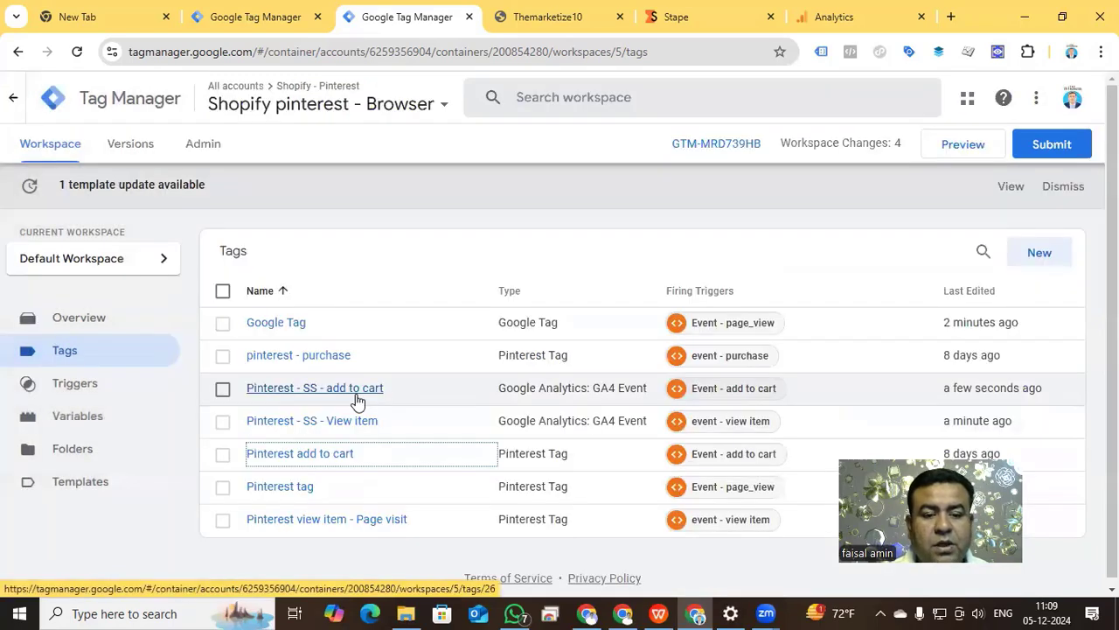
Duplicate the "Pinterest - SS - add to cart" tag and name the copy "Pinterest - SS - Purchase".
click(356, 395)
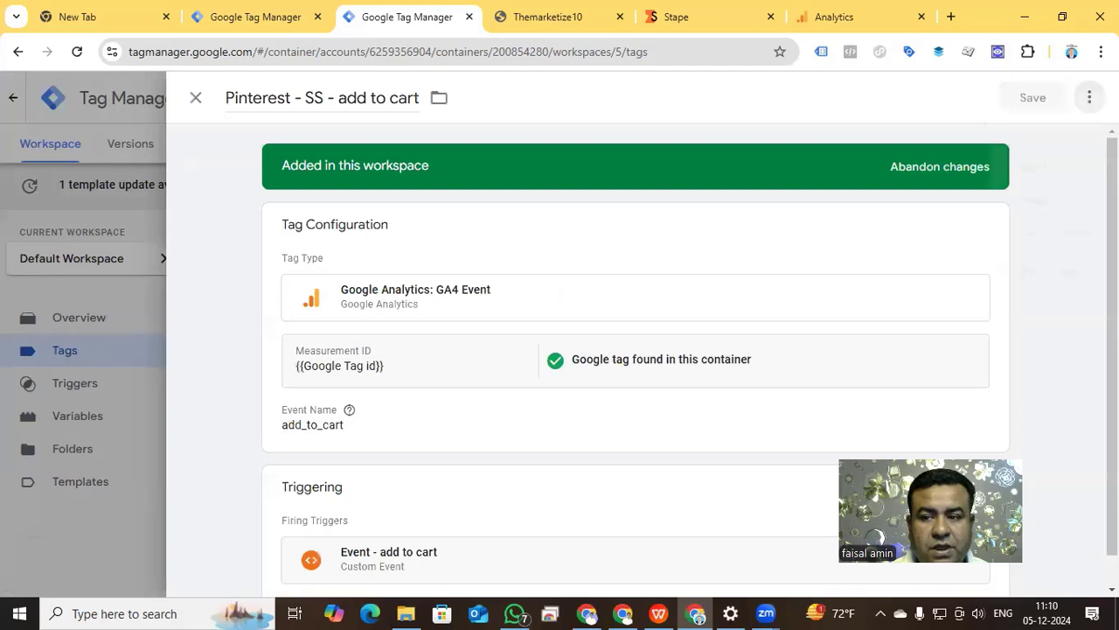
click(1090, 98)
click(1035, 135)
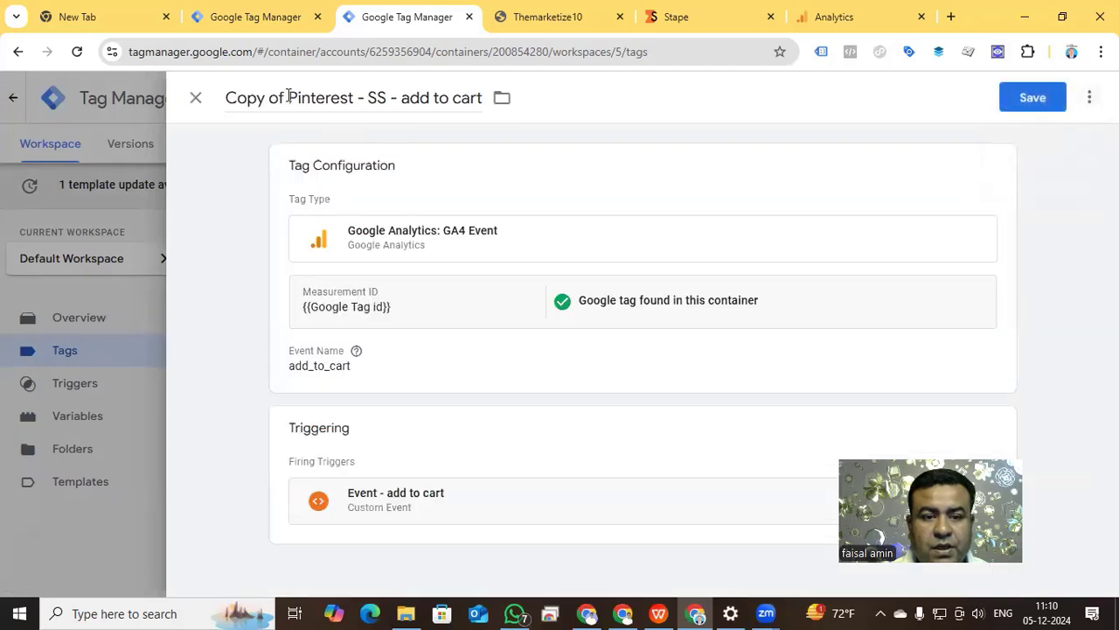
drag(288, 96, 192, 100)
key(BackSpace)
drag(338, 98, 420, 101)
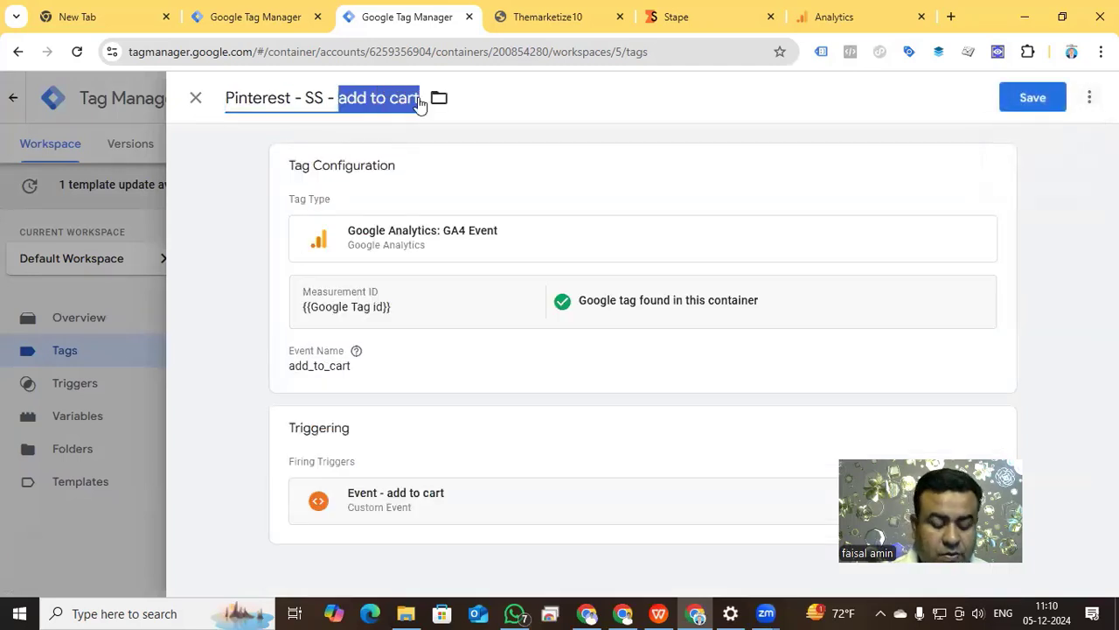
text(Purchase)
Set the event name of the copied GA4 event tag to purchase.
click(356, 371)
drag(355, 416, 270, 418)
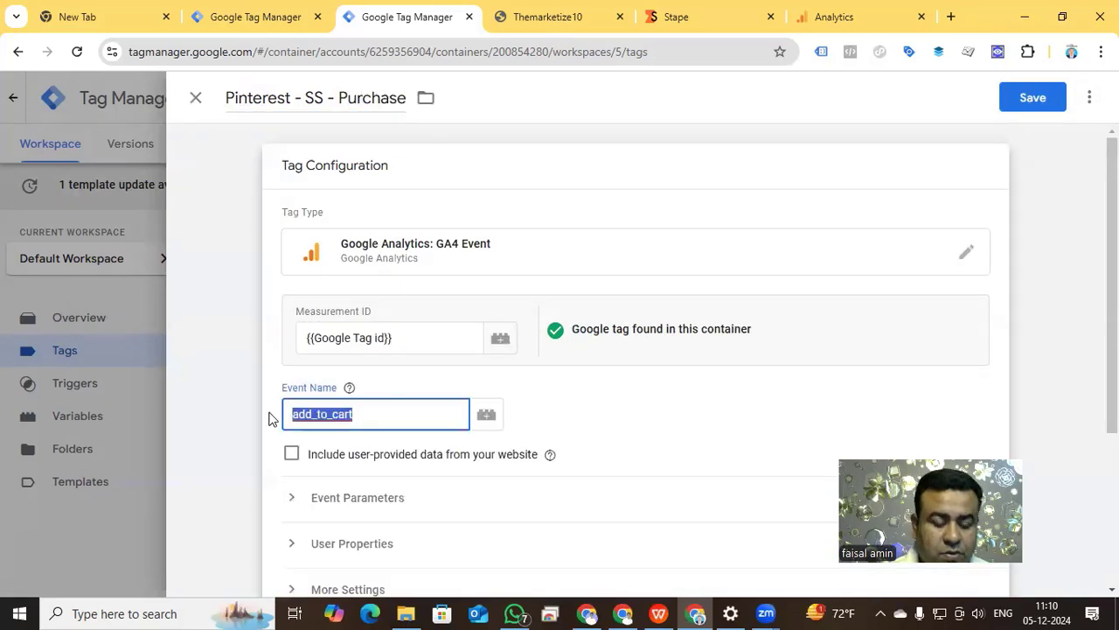
text(purchase)
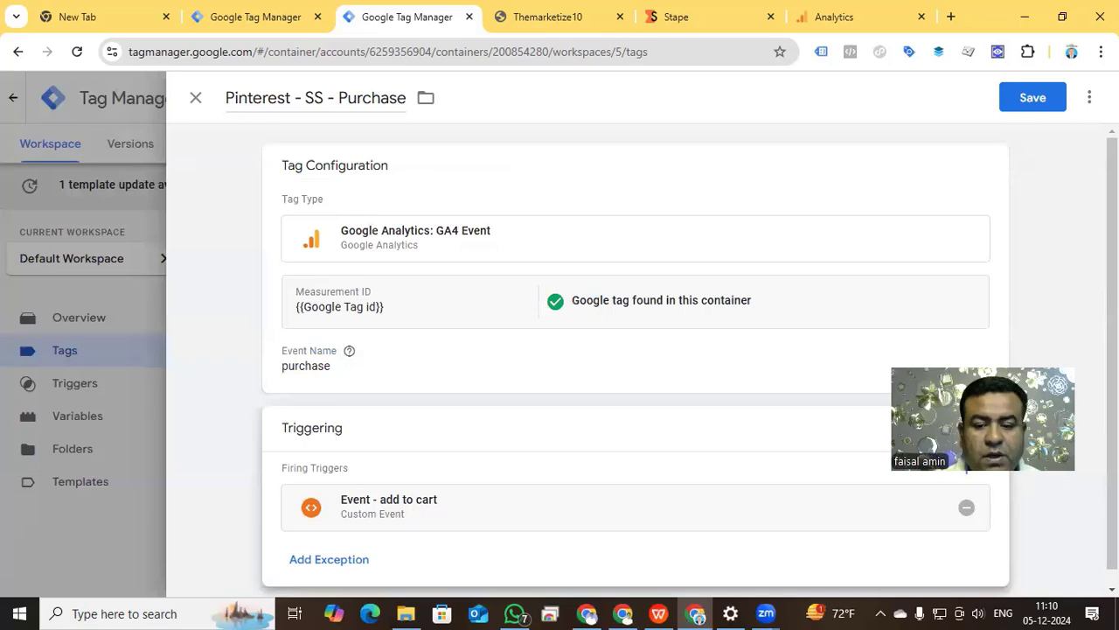
Replace the tag's add to cart trigger with the custom event trigger "event - purchase" and save the tag.
click(967, 507)
click(639, 520)
click(267, 303)
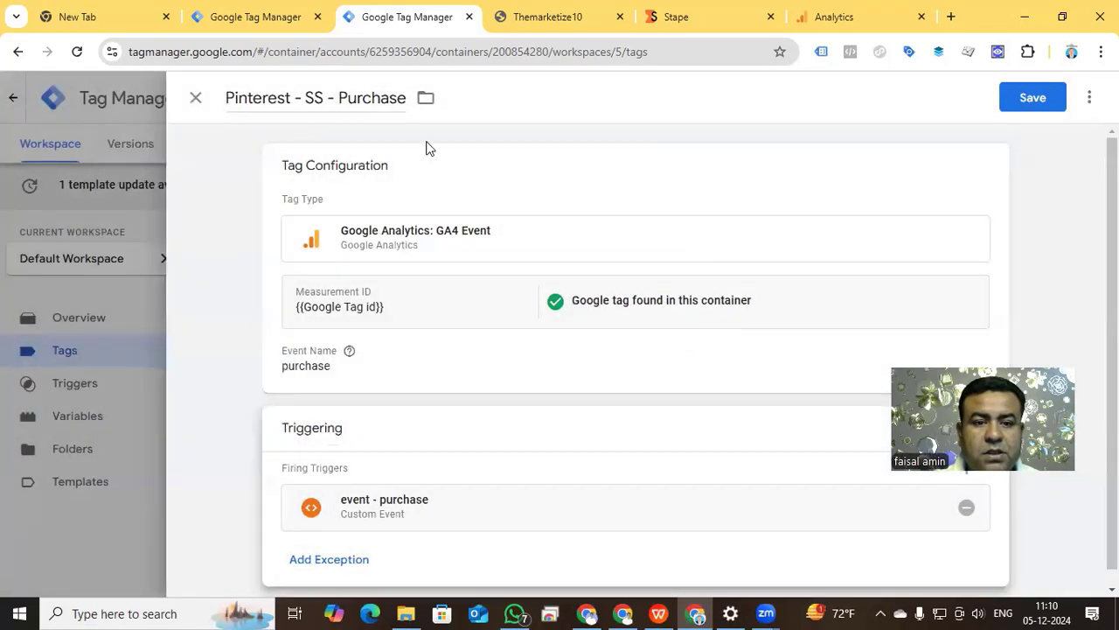
click(1027, 98)
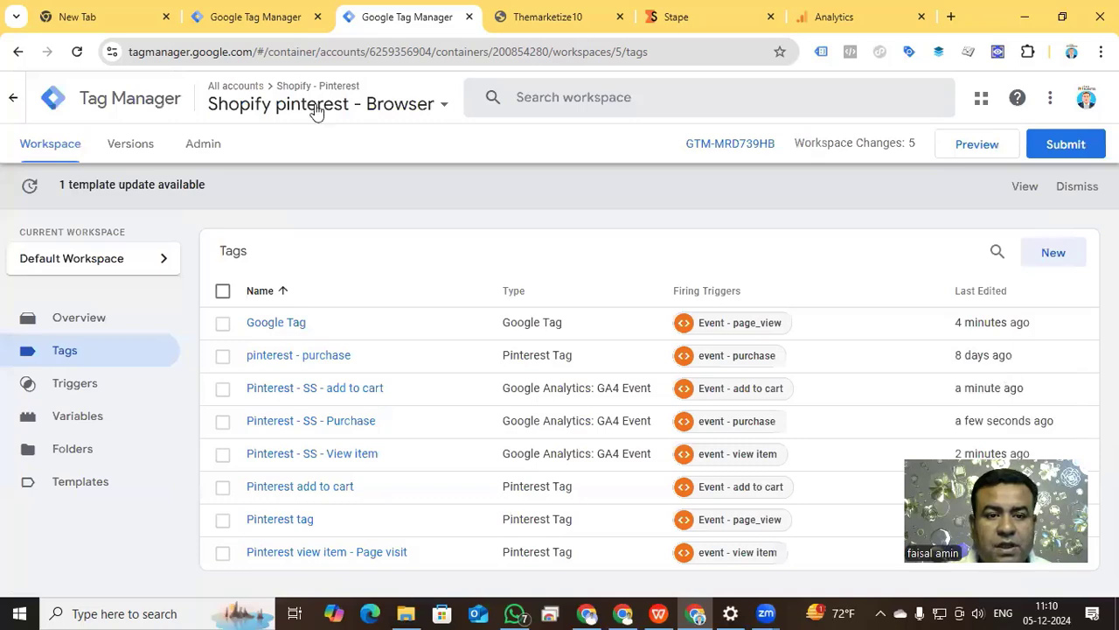
Switch to the server container "shopify sotore for server", check its clients and start configuring a new tag.
click(279, 16)
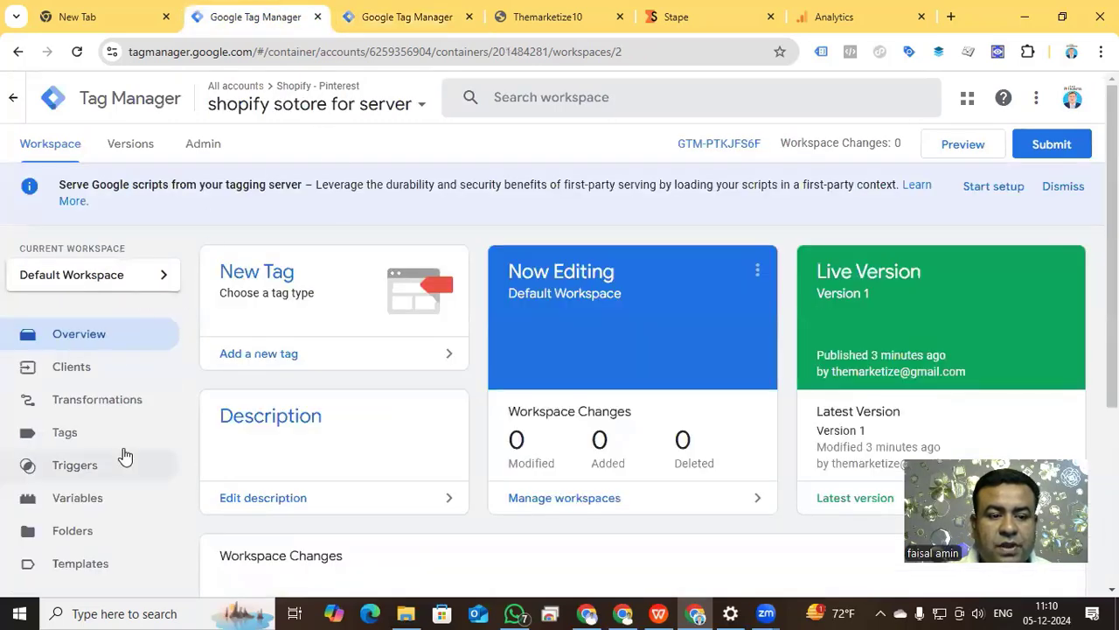
click(71, 373)
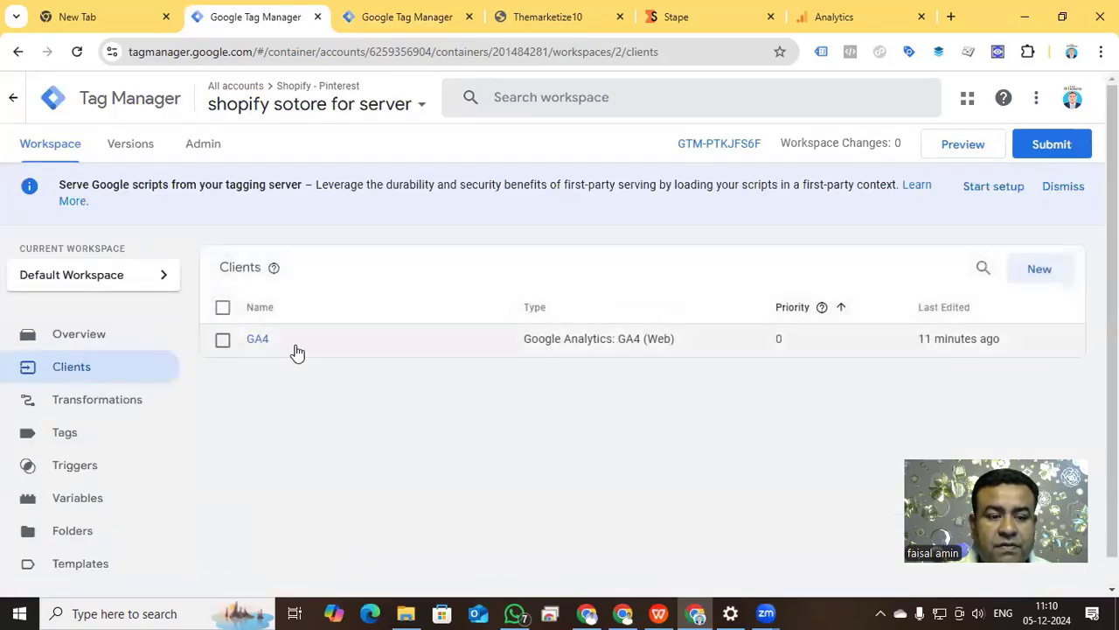
click(87, 437)
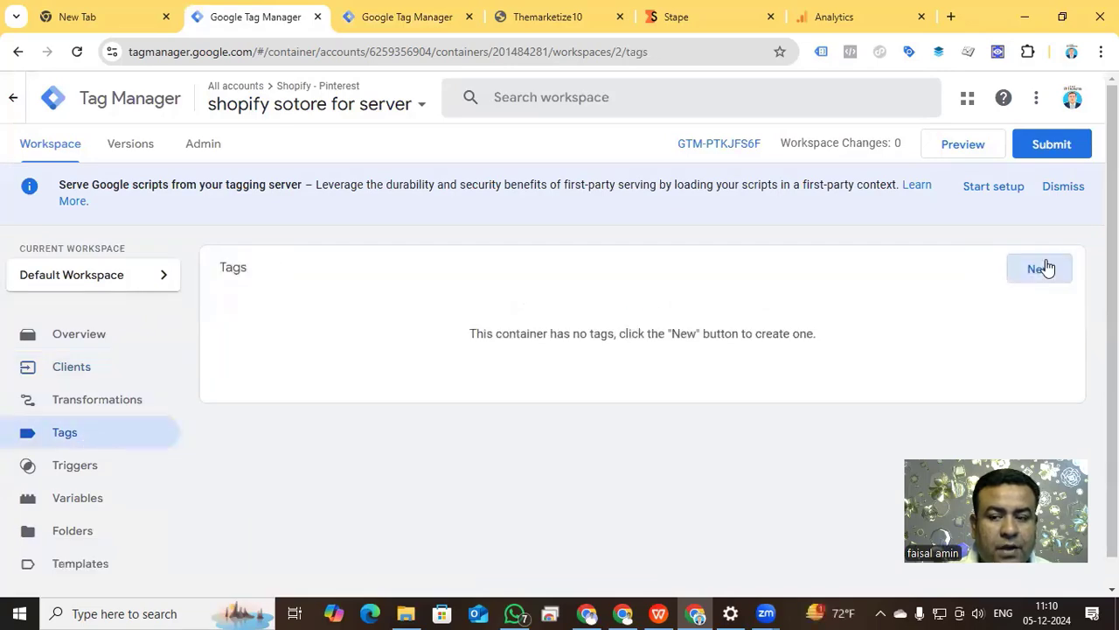
click(1043, 266)
click(643, 259)
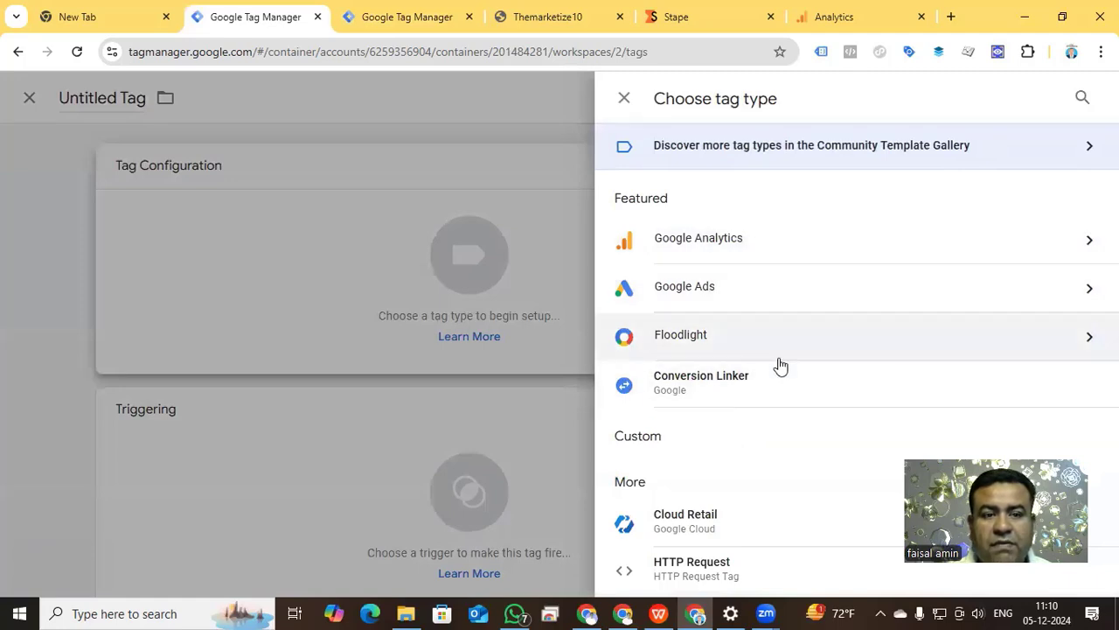
Find the Pinterest API for Conversions Tag in the Community Template Gallery and add it to the workspace for the new tag.
click(1079, 157)
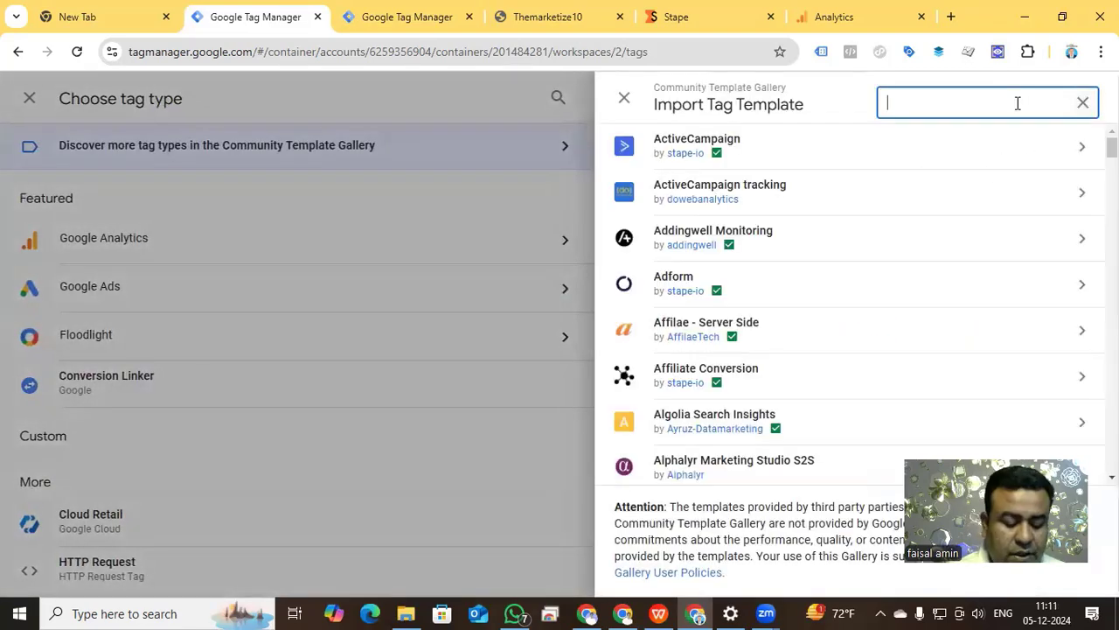
text(pinter)
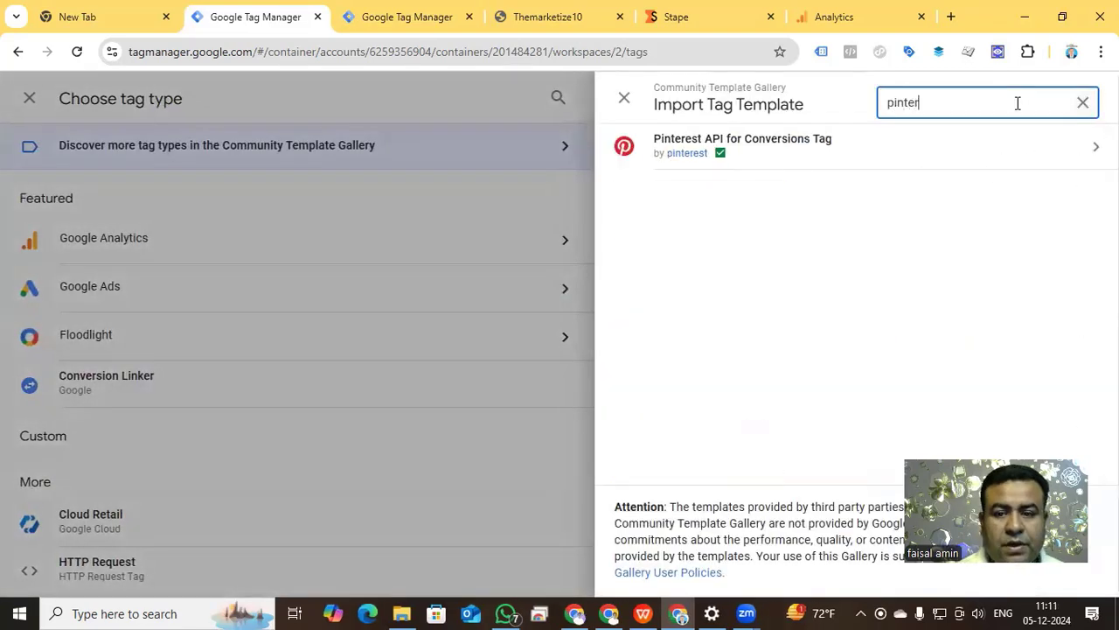
click(760, 162)
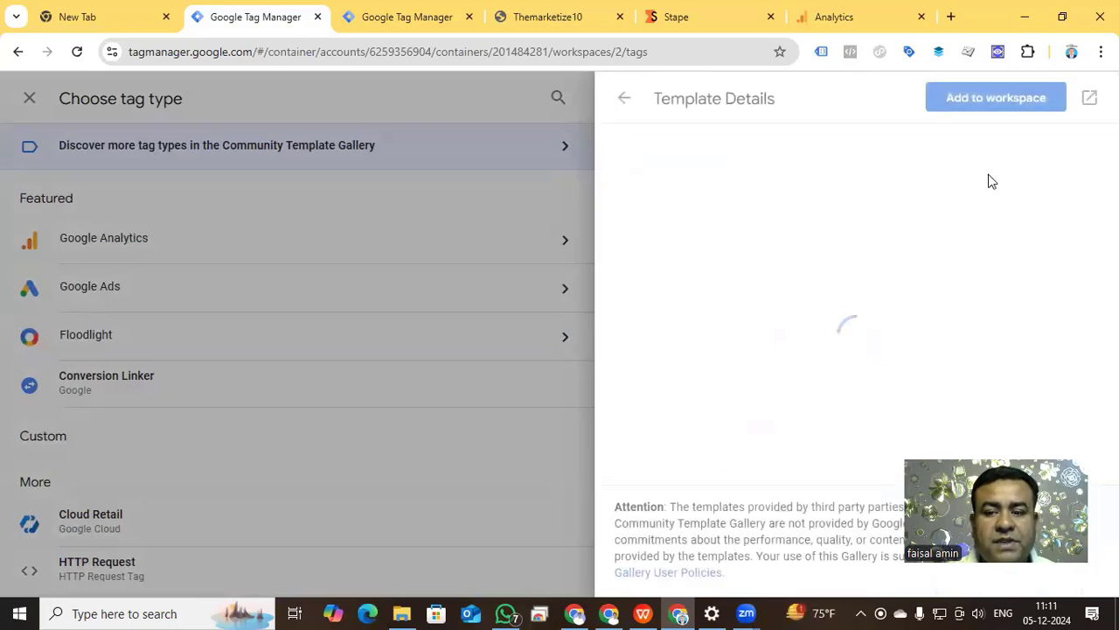
click(996, 98)
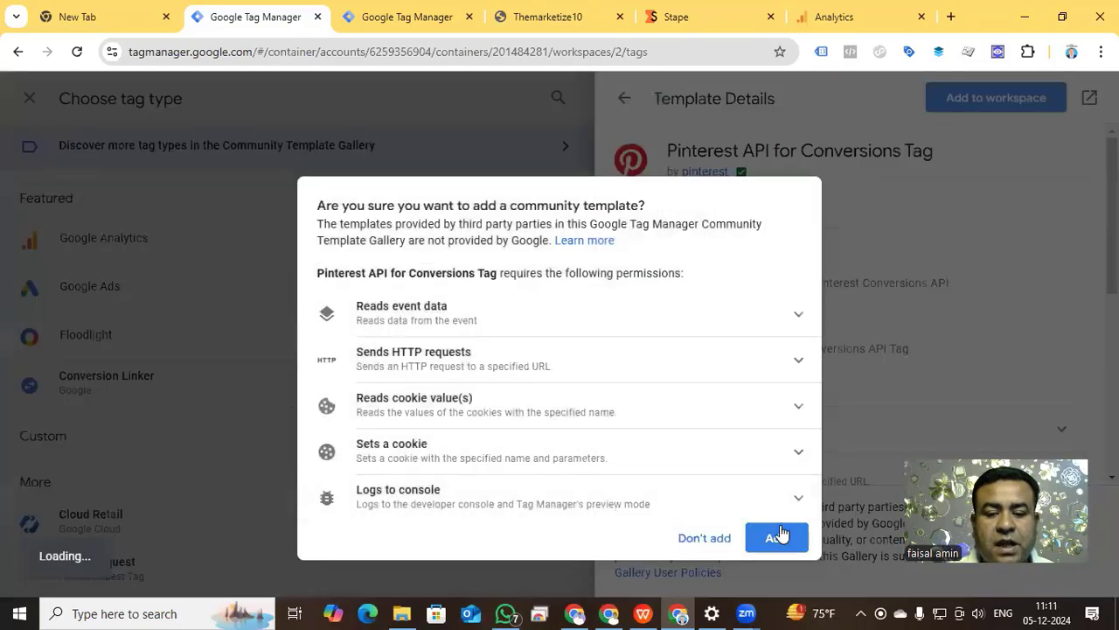
click(779, 533)
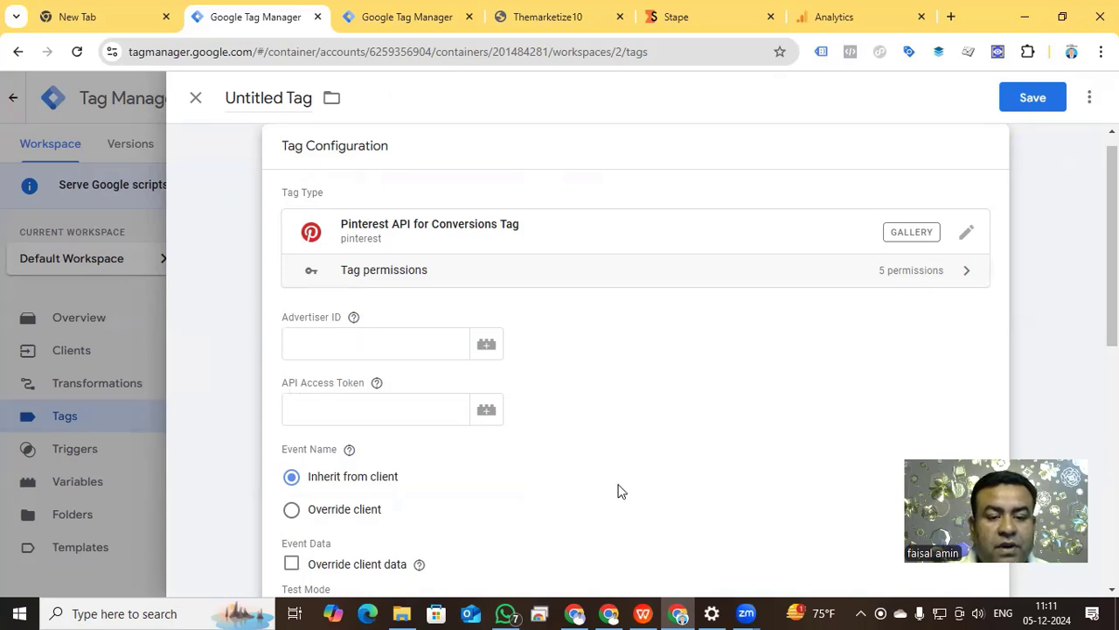
Switch to Pinterest Ads and copy the advertiser ID of The Marketize ad account from the page address.
click(609, 613)
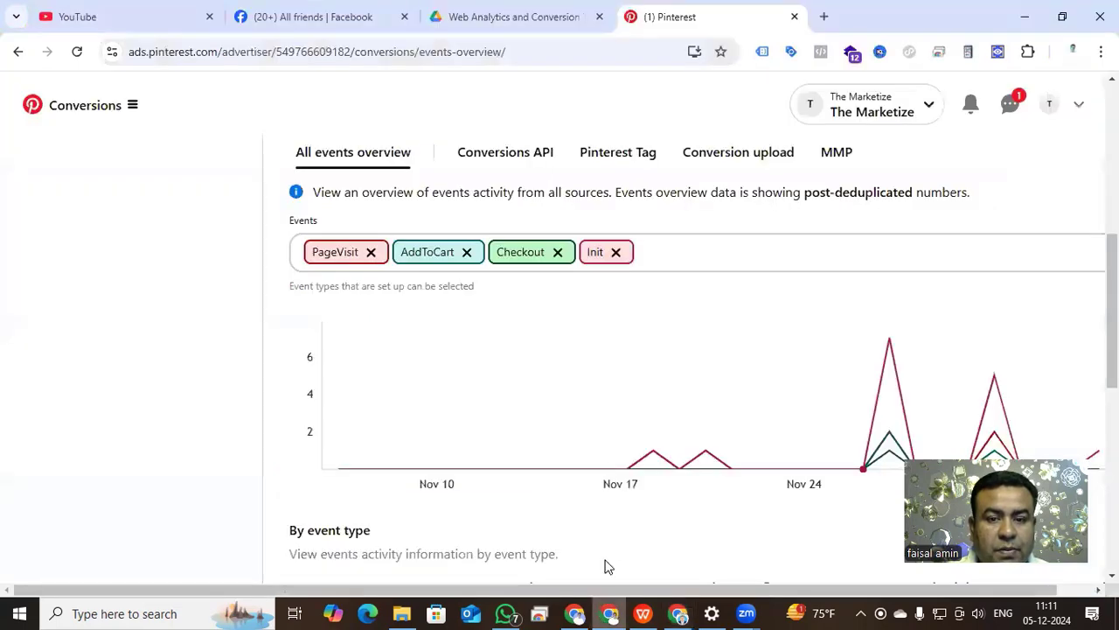
scroll(600, 435, up, 3)
scroll(262, 397, down, 2)
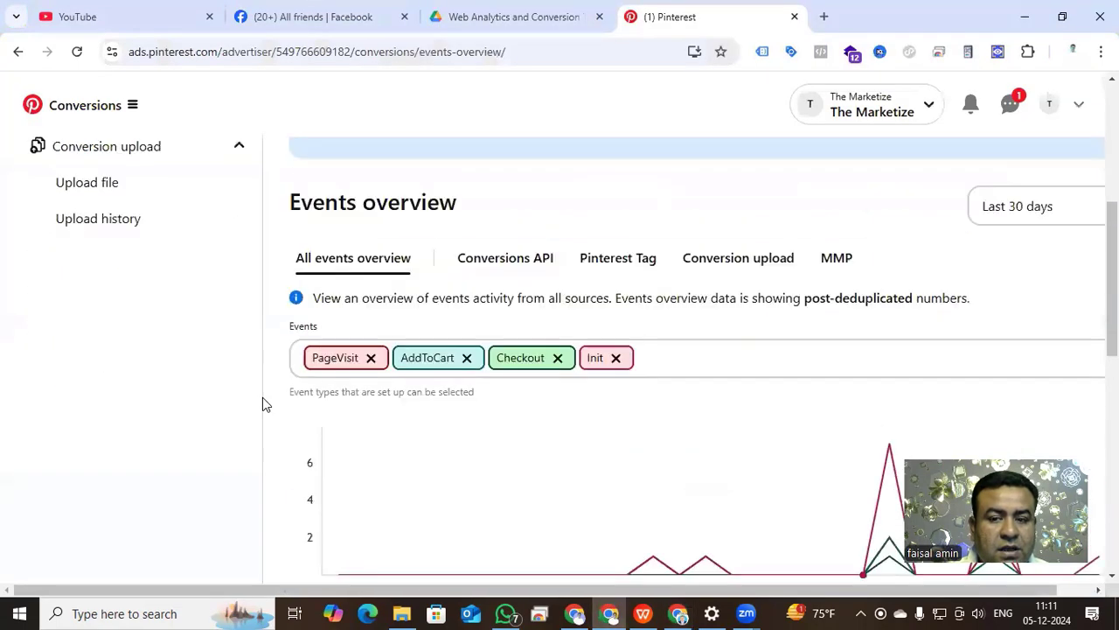
scroll(262, 397, up, 3)
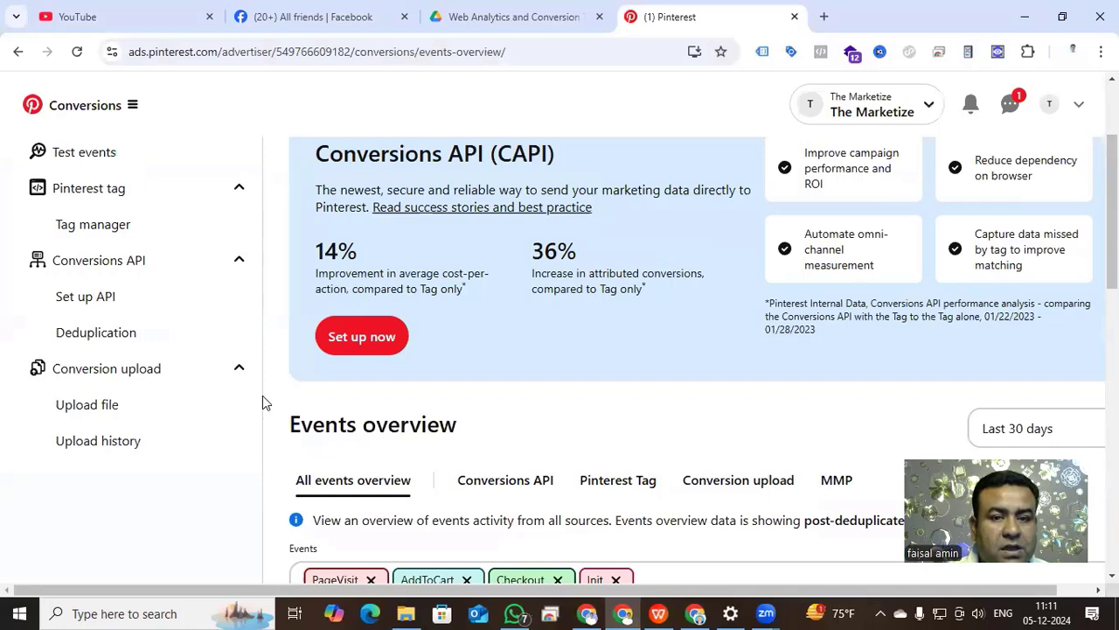
click(923, 114)
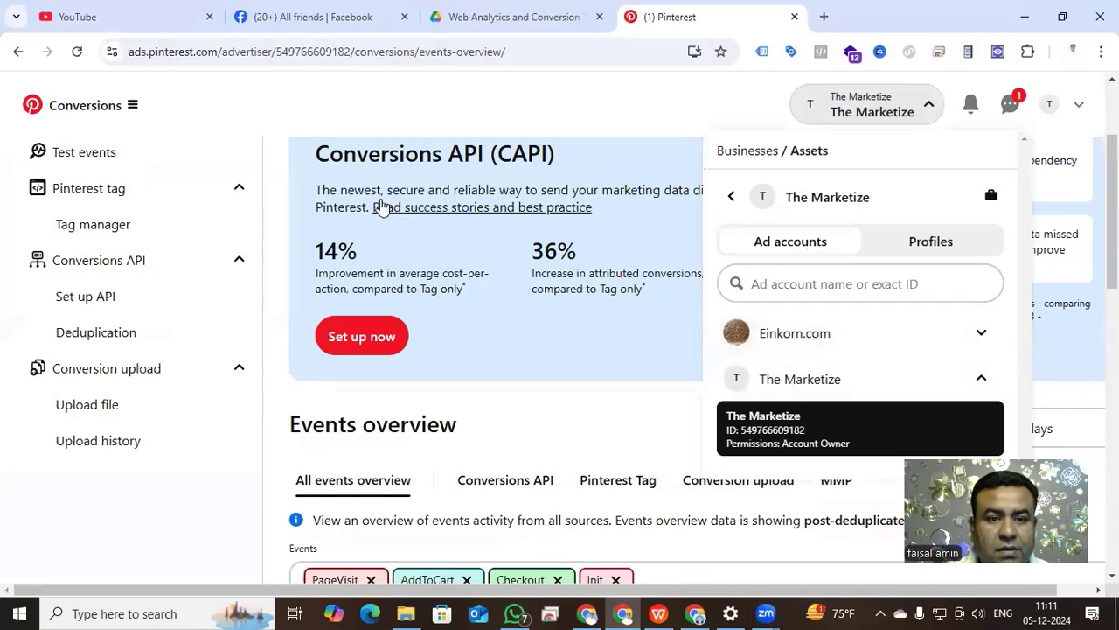
drag(352, 50, 278, 50)
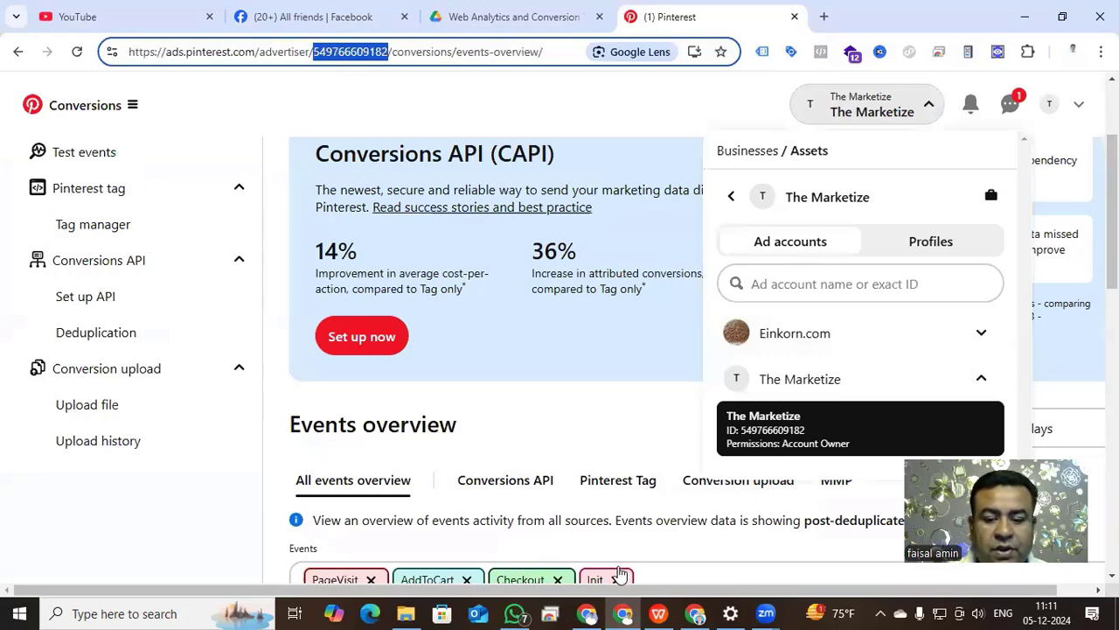
Switch back to Tag Manager and paste the copied Pinterest advertiser ID as the new tag's Advertiser ID.
click(696, 612)
click(384, 344)
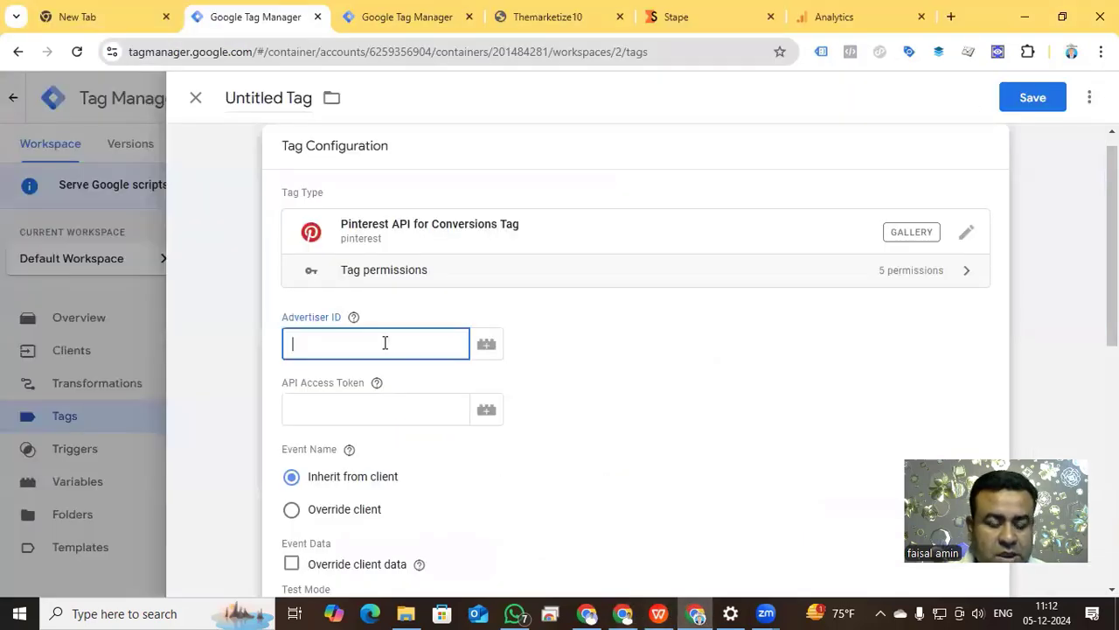
key(ctrl+v)
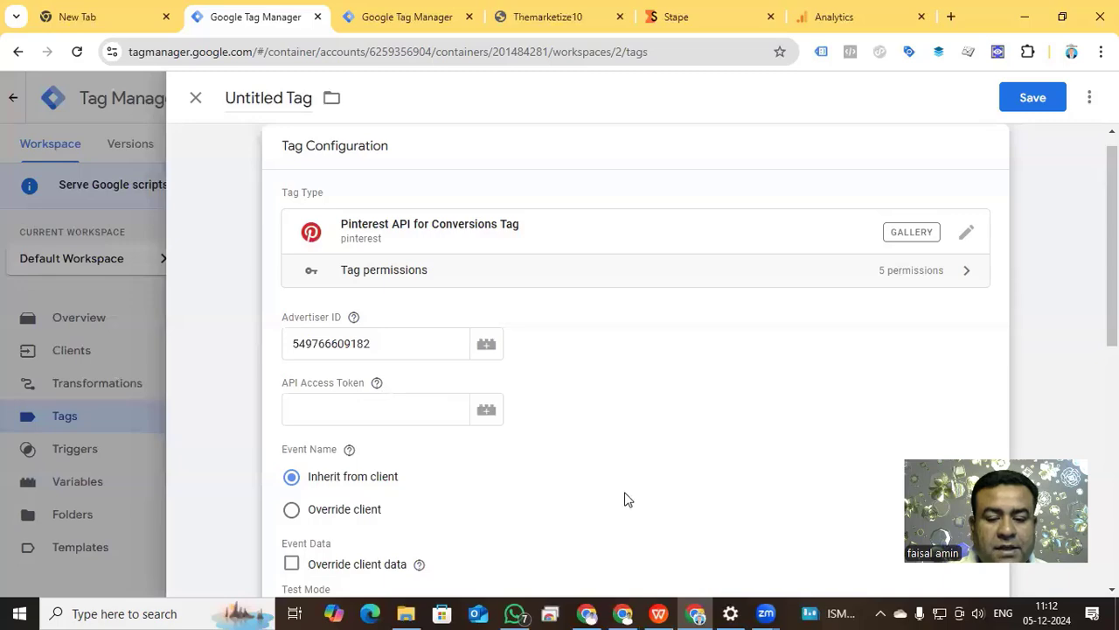
In Pinterest Ads, open the Conversions API setup, generate a new conversion access token and copy it.
key(alt+Tab)
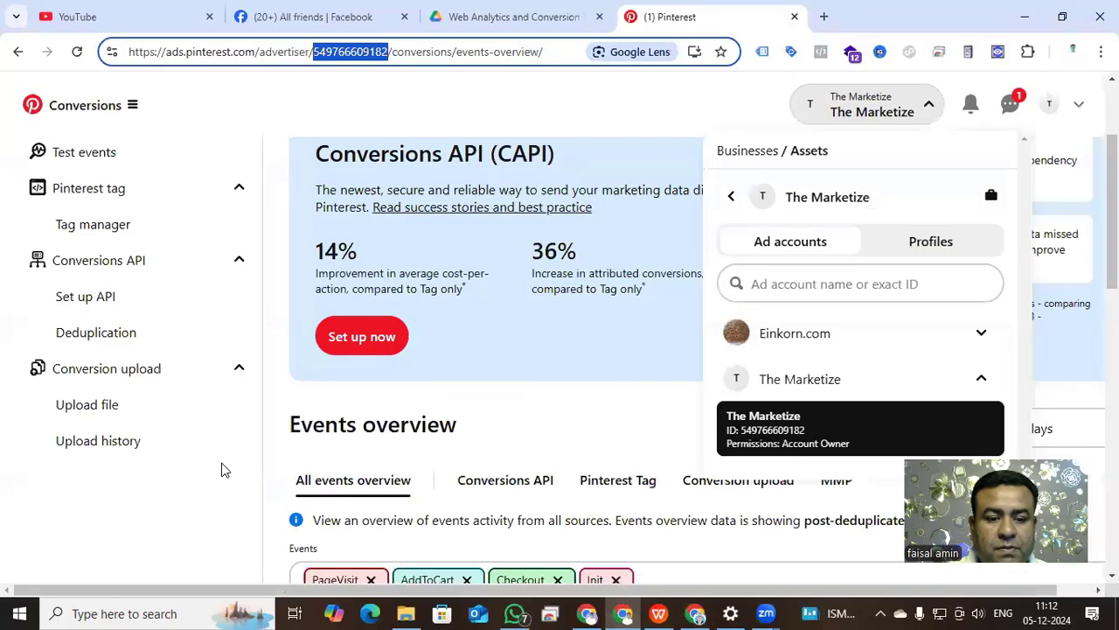
click(252, 488)
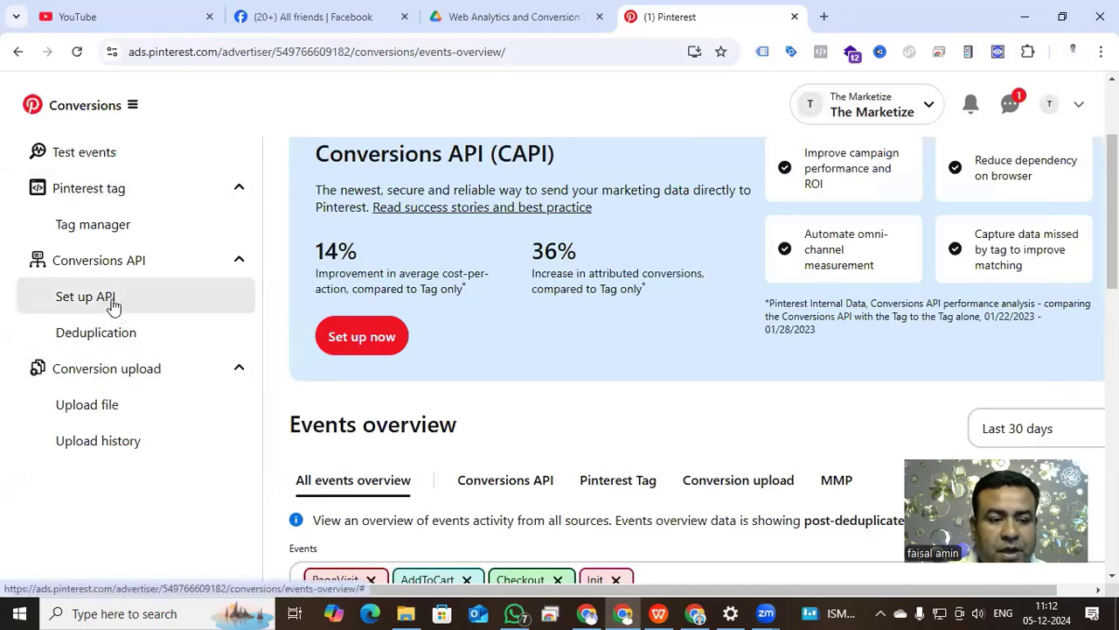
click(112, 302)
scroll(341, 274, down, 3)
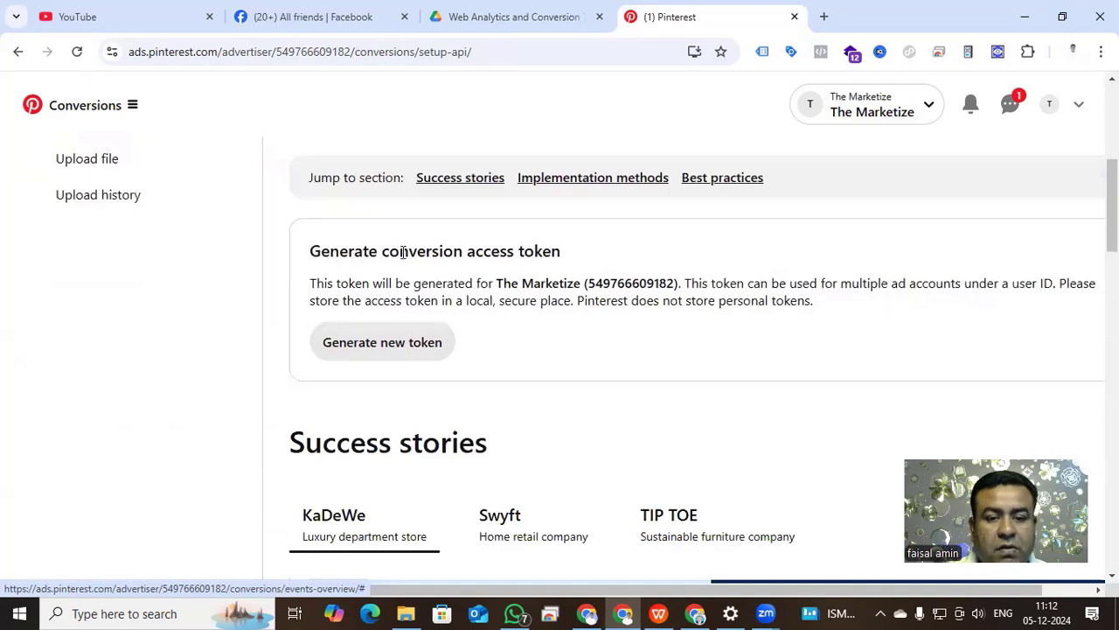
click(382, 348)
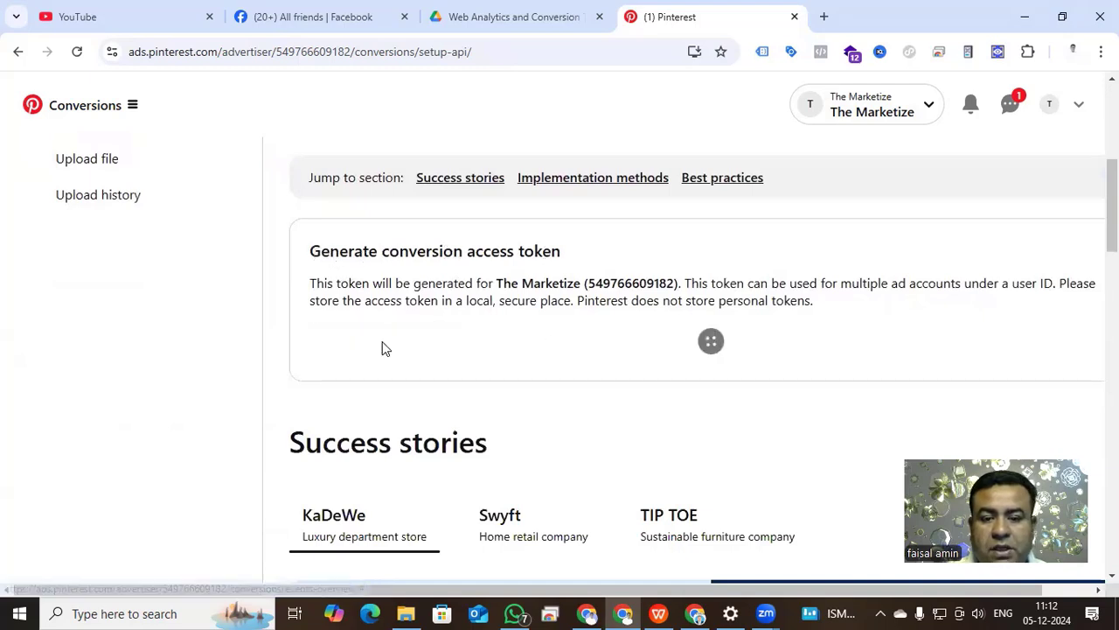
drag(301, 369, 285, 351)
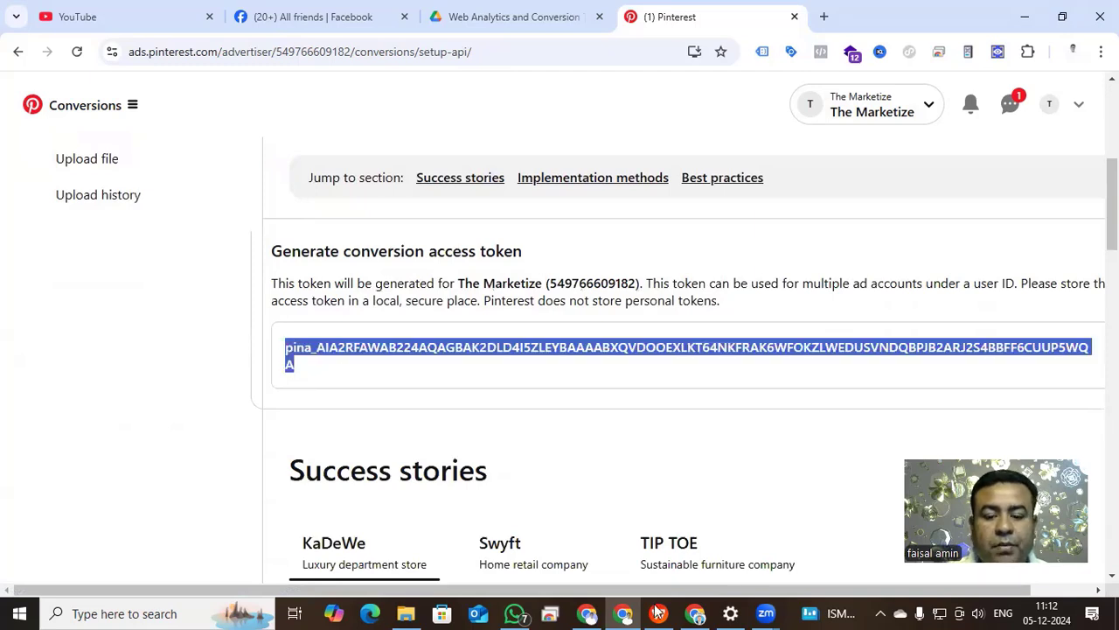
Return to the server container's new tag and paste the token as its API Access Token, leaving the event name inherited from the client.
click(695, 614)
click(350, 411)
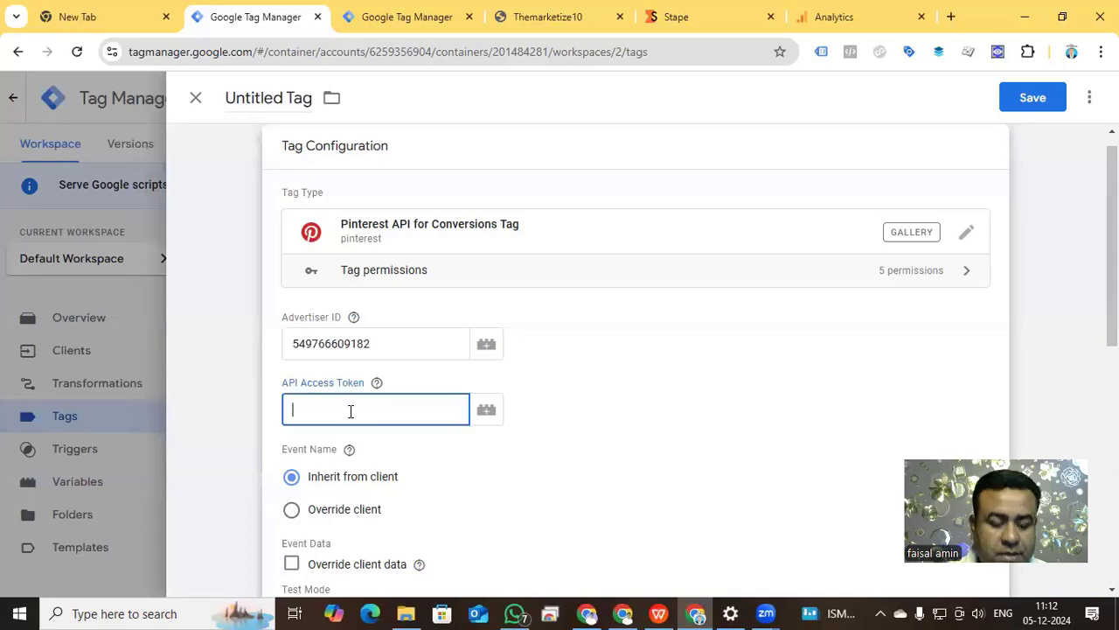
key(ctrl+v)
scroll(592, 392, down, 2)
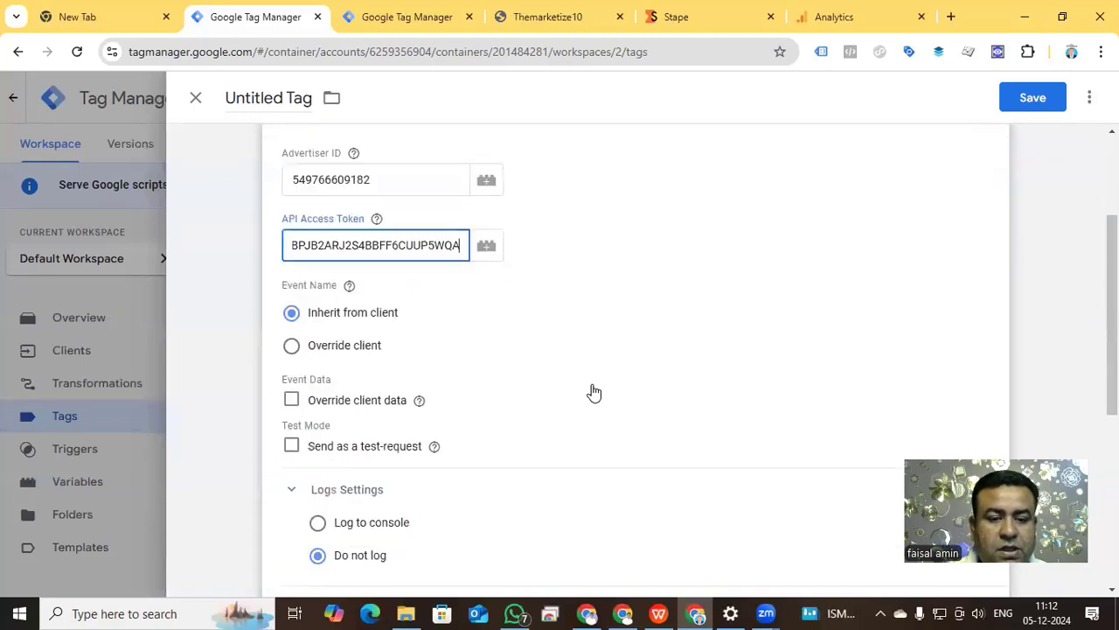
click(305, 300)
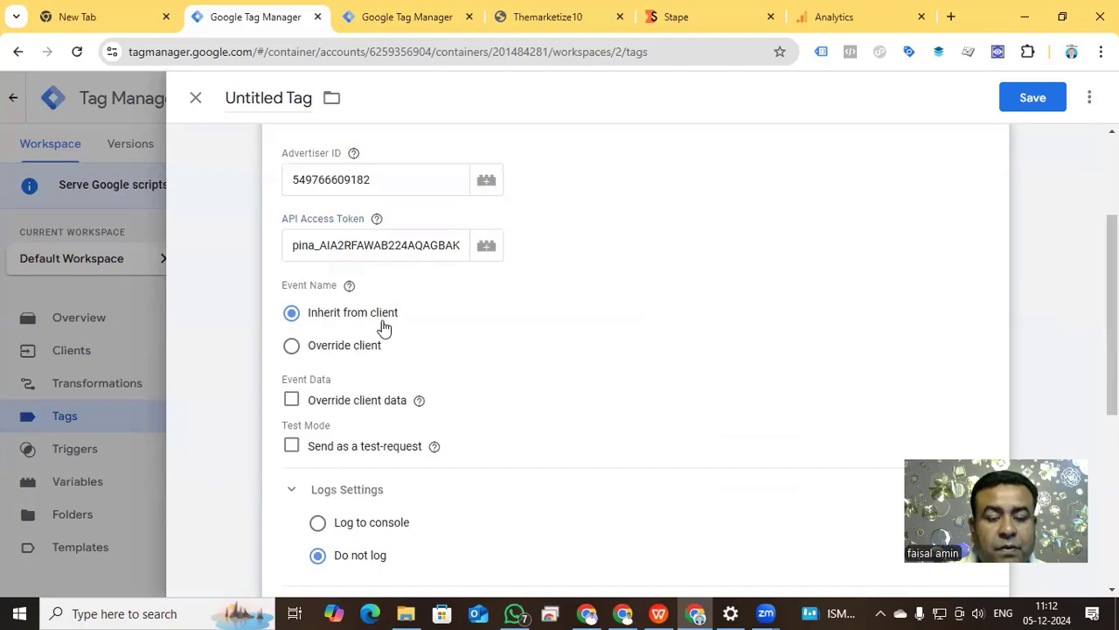
Create a new trigger of type Custom for the tag and set it to fire on Some Events.
scroll(408, 321, down, 4)
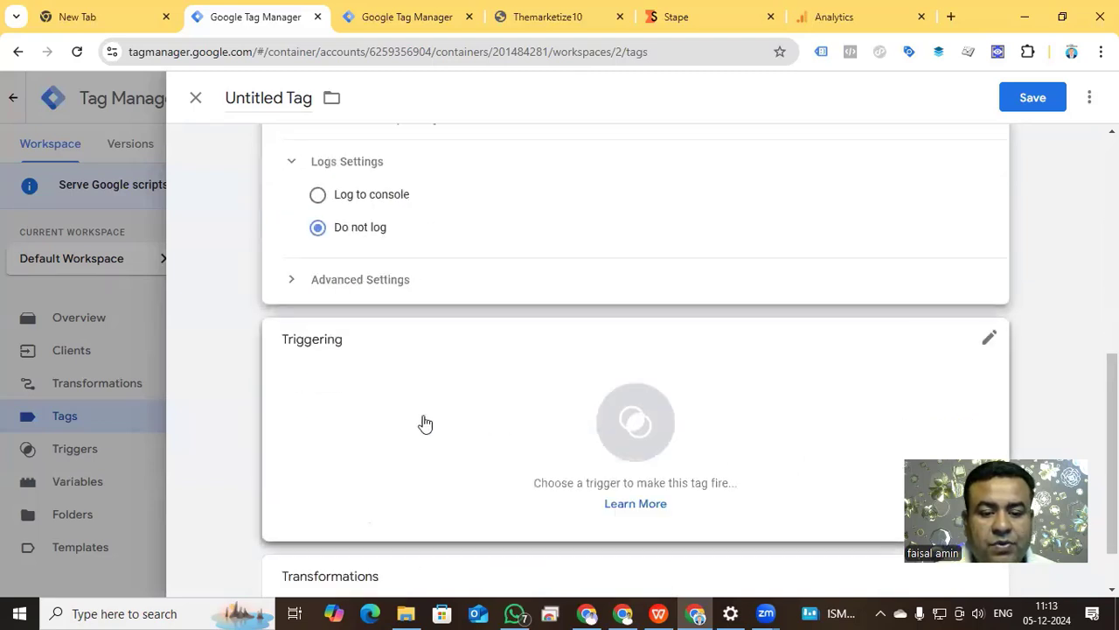
click(606, 423)
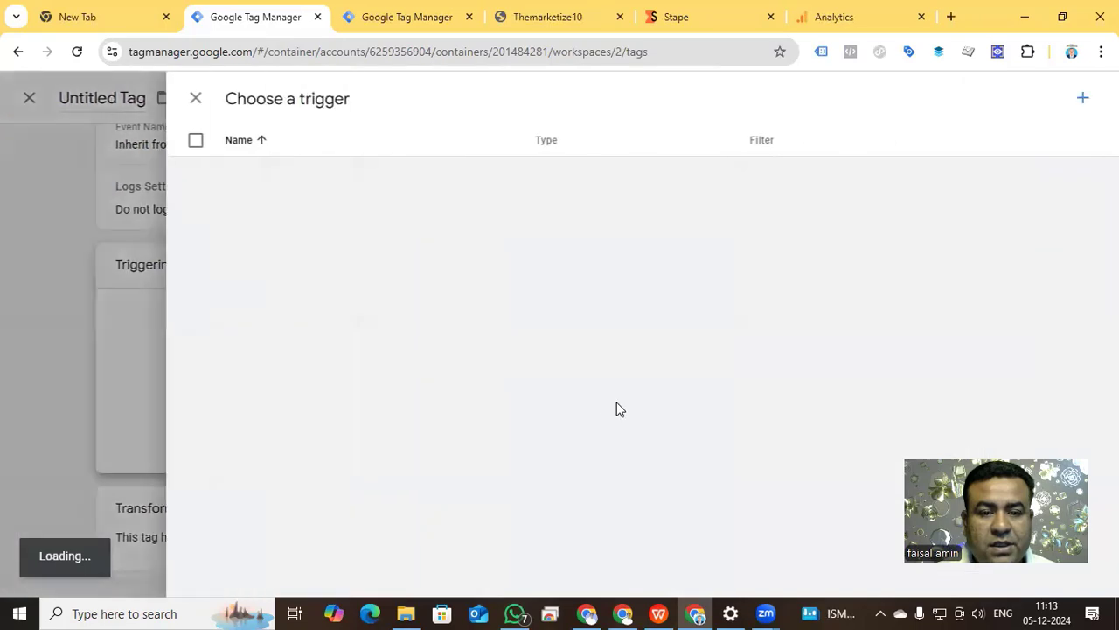
click(1080, 99)
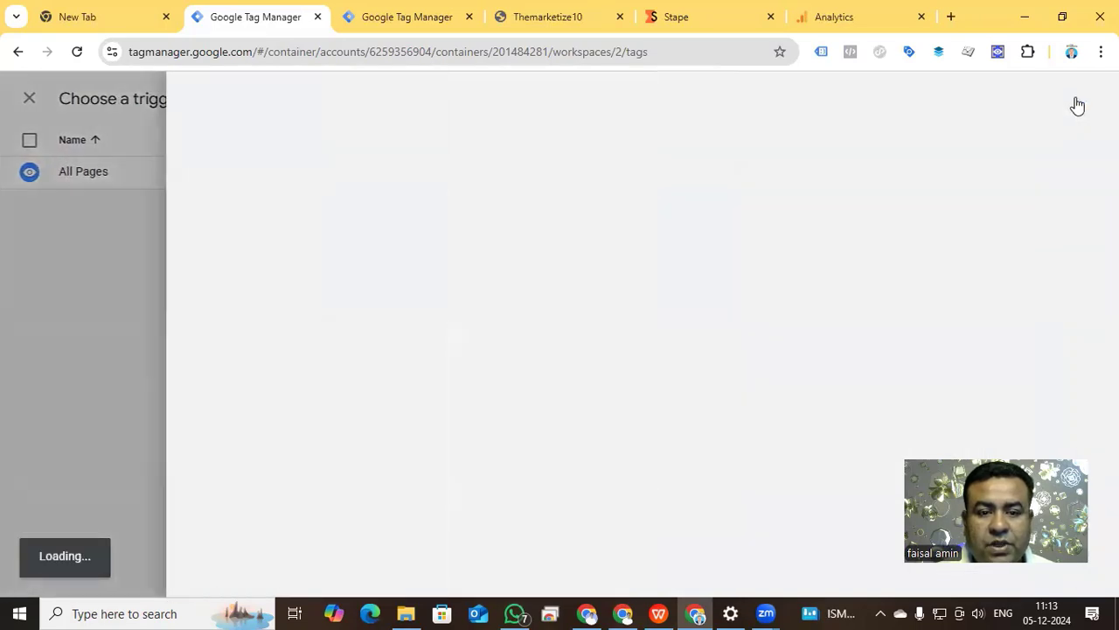
click(798, 197)
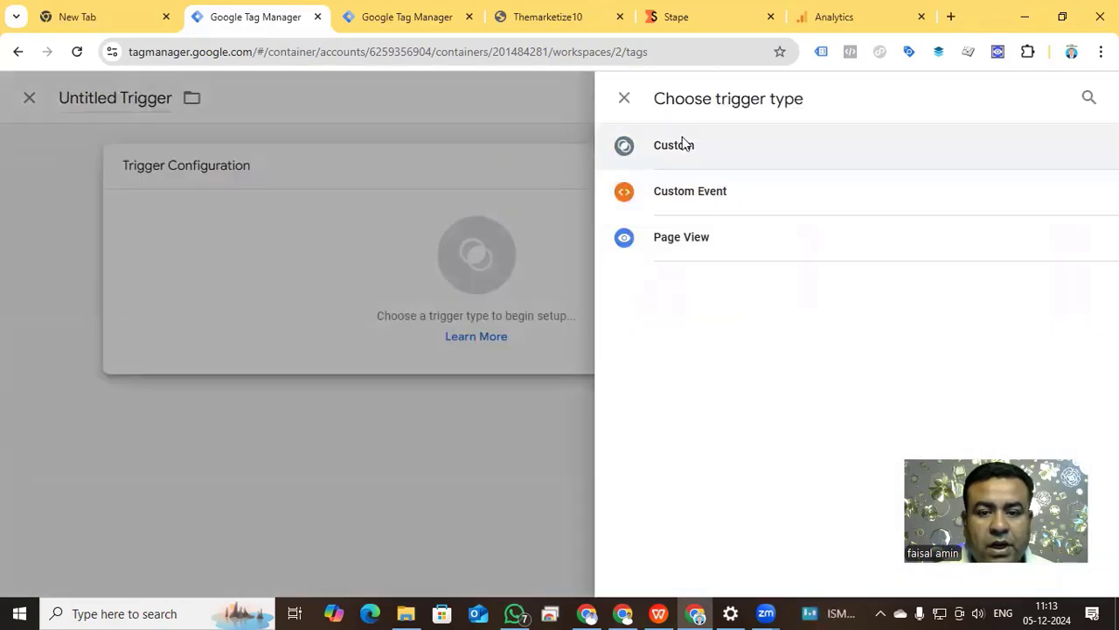
click(682, 145)
click(393, 328)
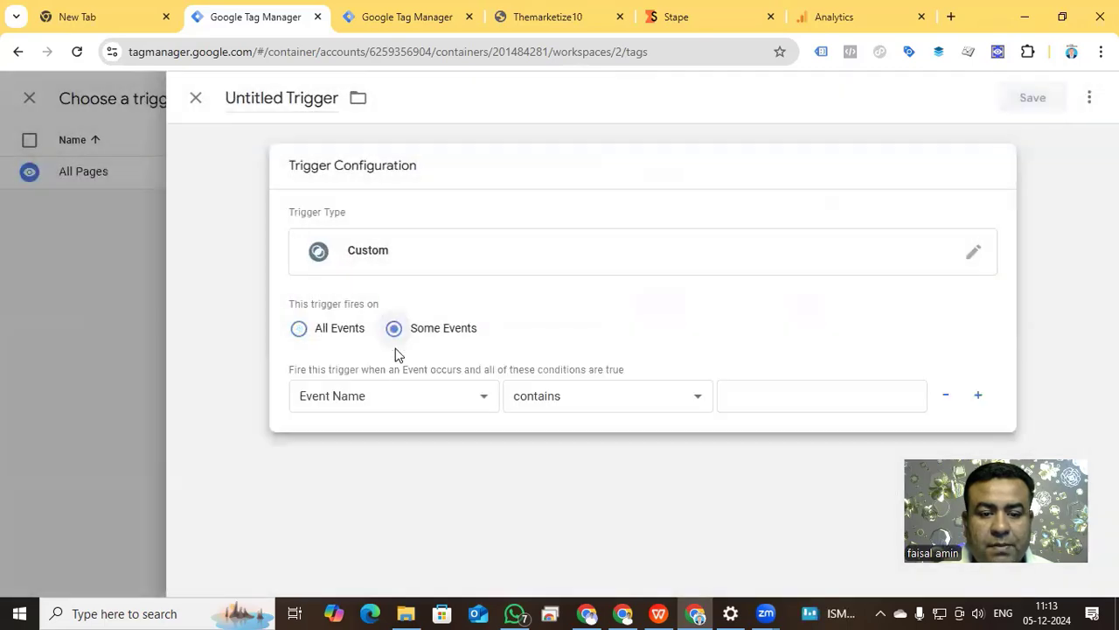
Enable the built-in variable Client Name and set the trigger condition to Client Name contains GA4.
click(339, 395)
click(376, 468)
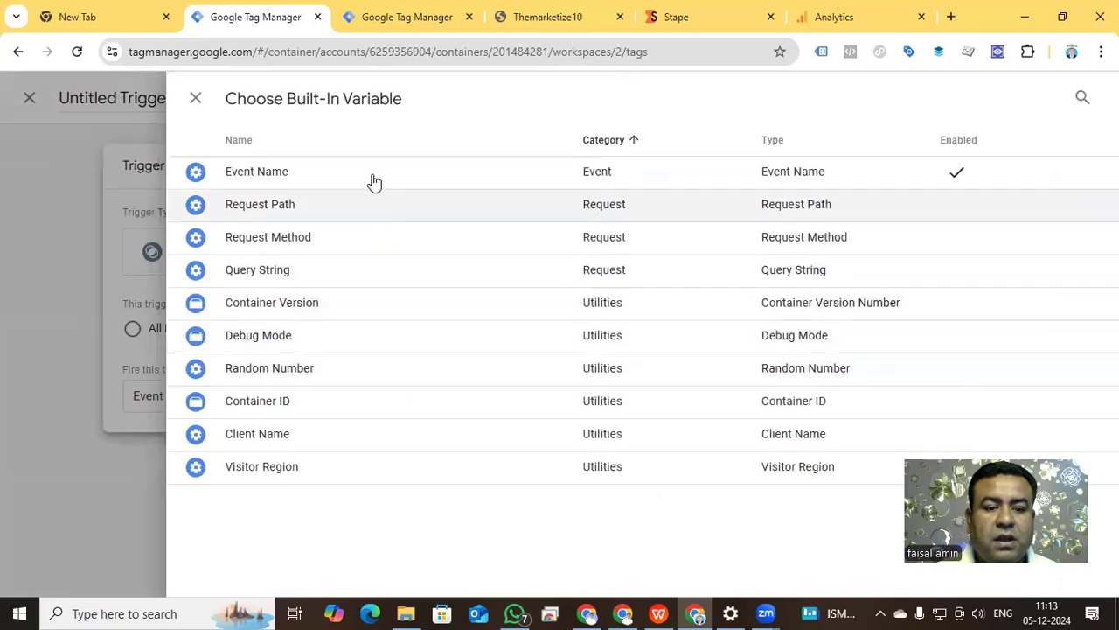
click(297, 437)
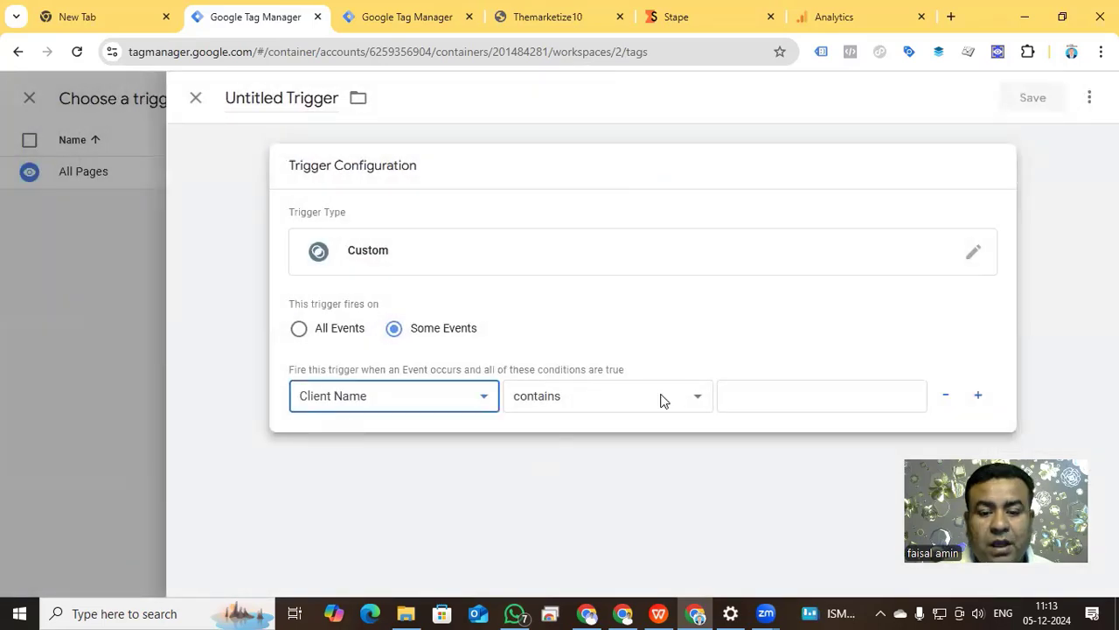
click(662, 397)
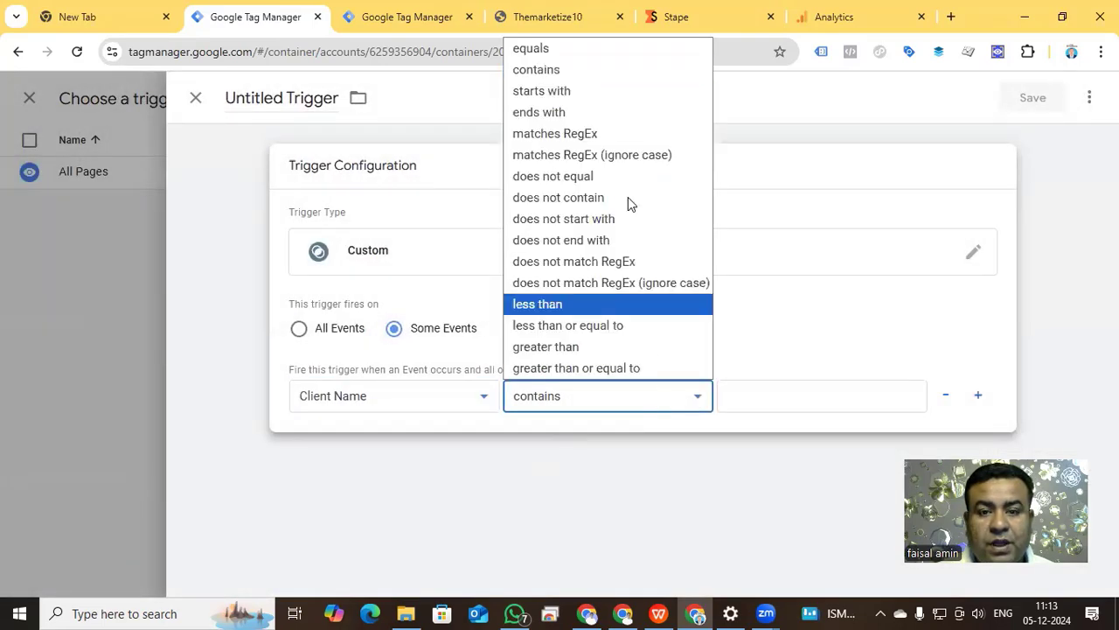
click(601, 69)
click(764, 393)
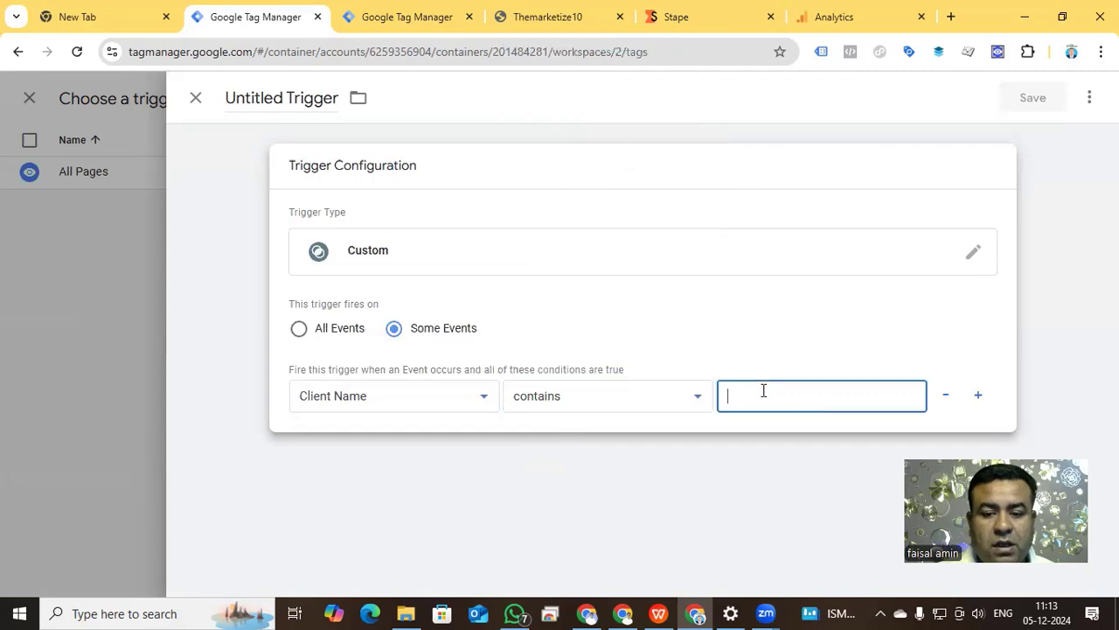
text(G)
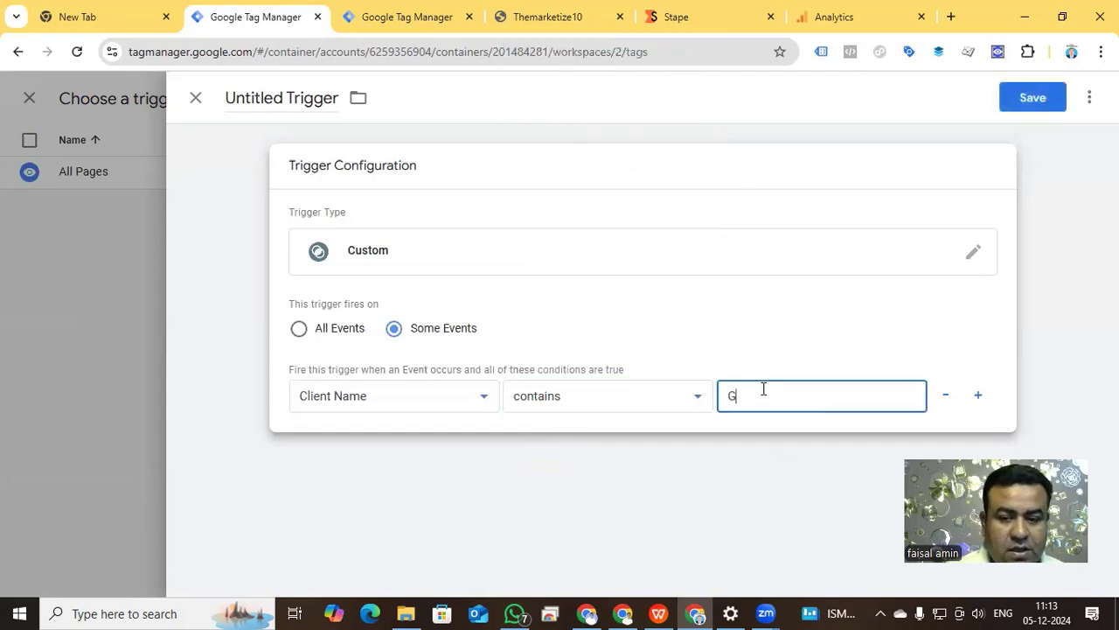
text(A4)
Name the trigger "GA4 Client" and save it as the tag's firing trigger.
click(303, 99)
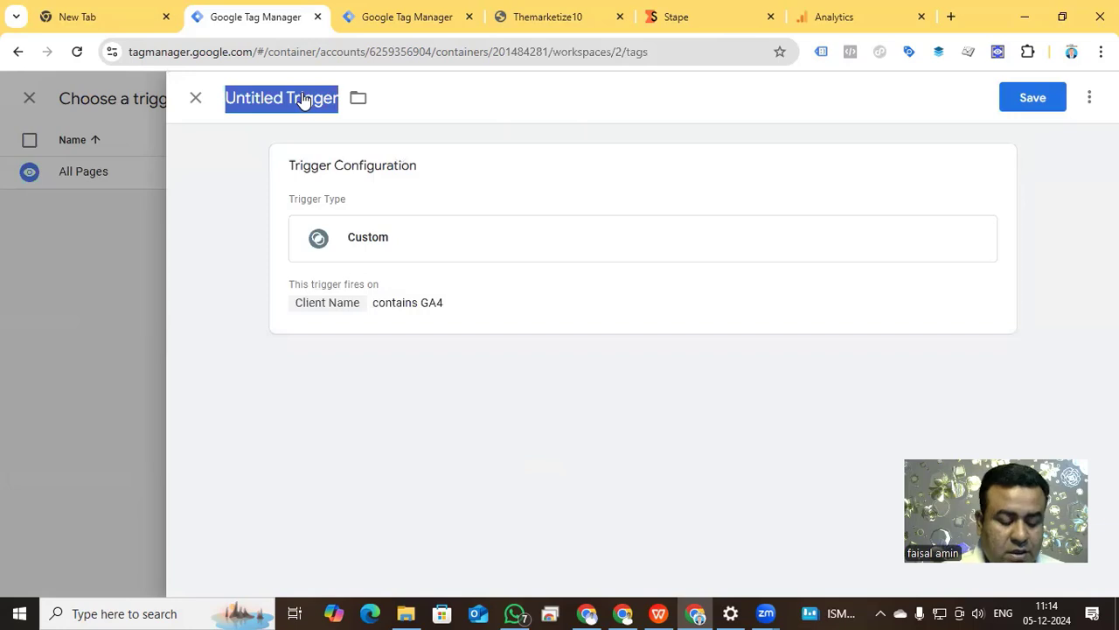
text(GA4 )
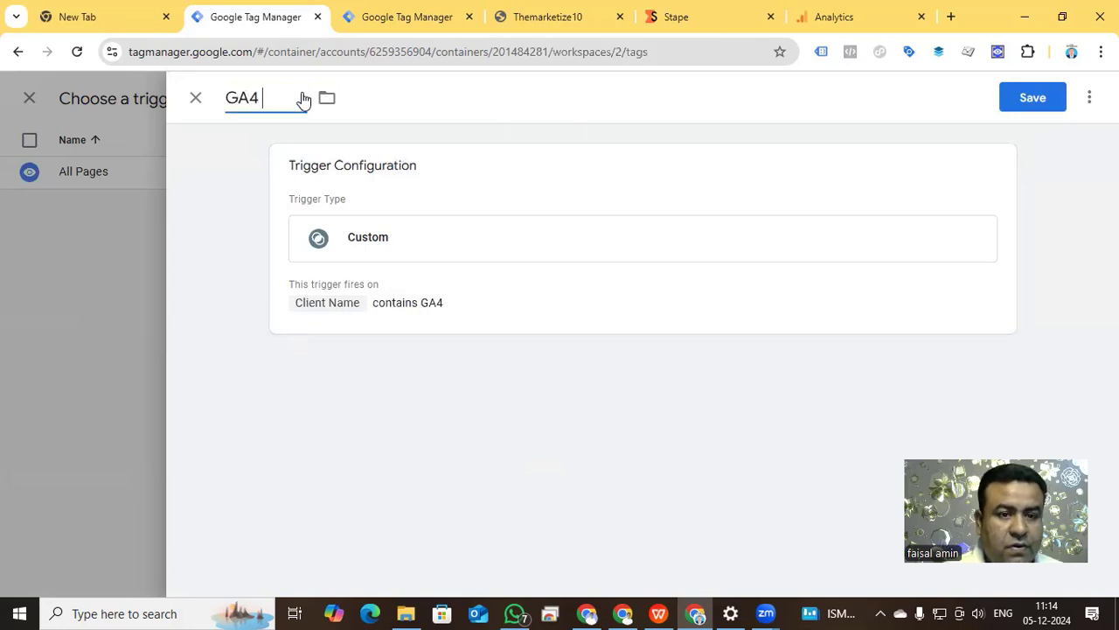
text(Client)
click(1014, 103)
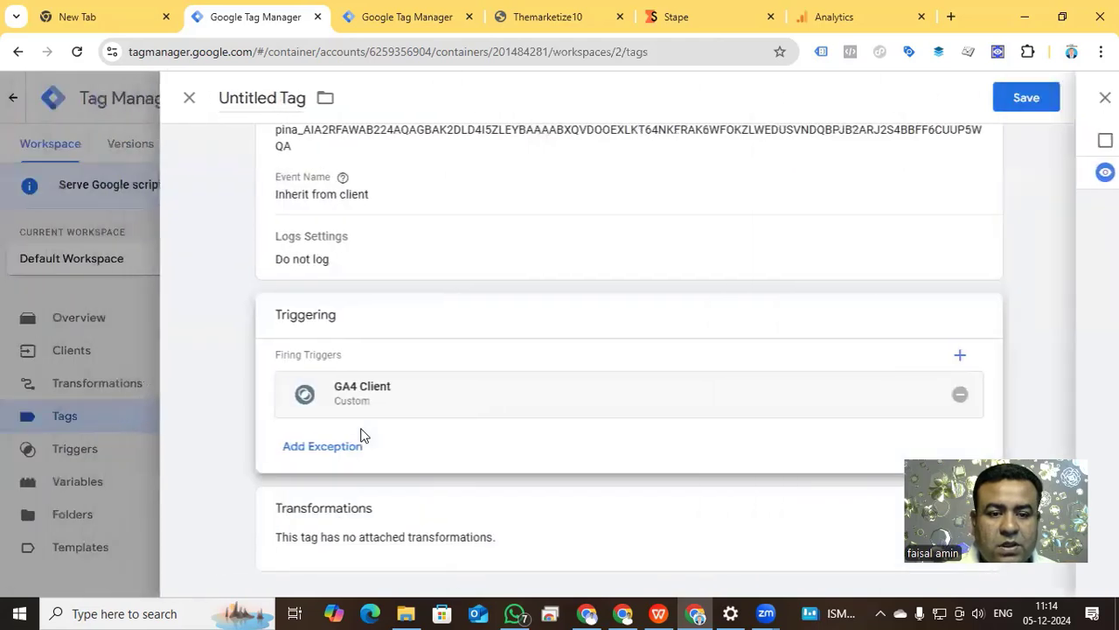
Name the tag "Pinterest conversion API" and save it.
scroll(387, 325, up, 3)
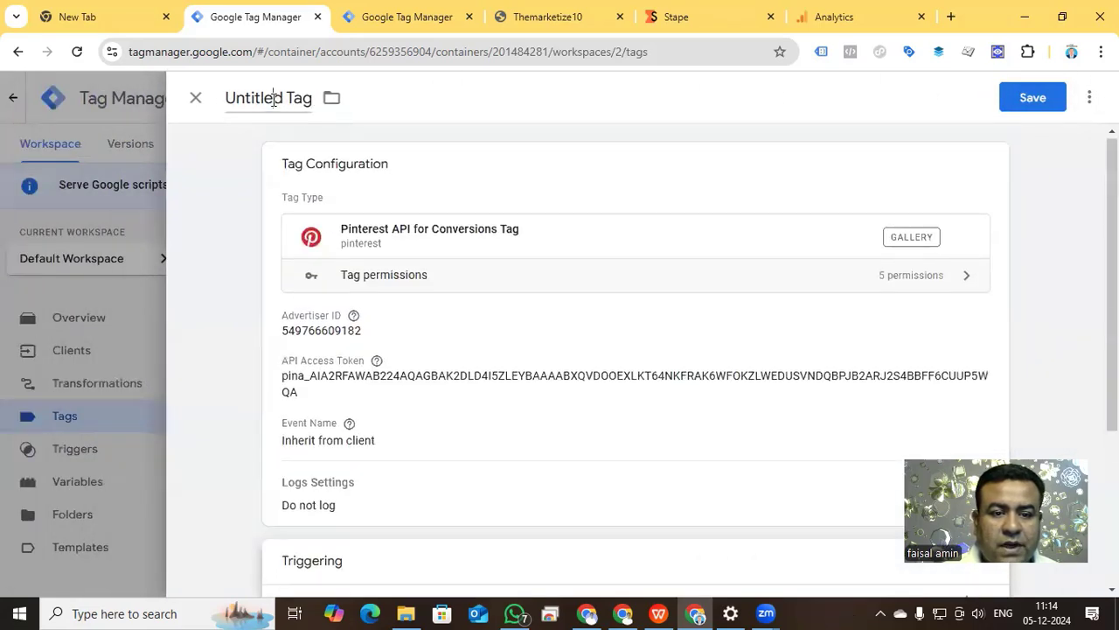
click(274, 98)
text(P)
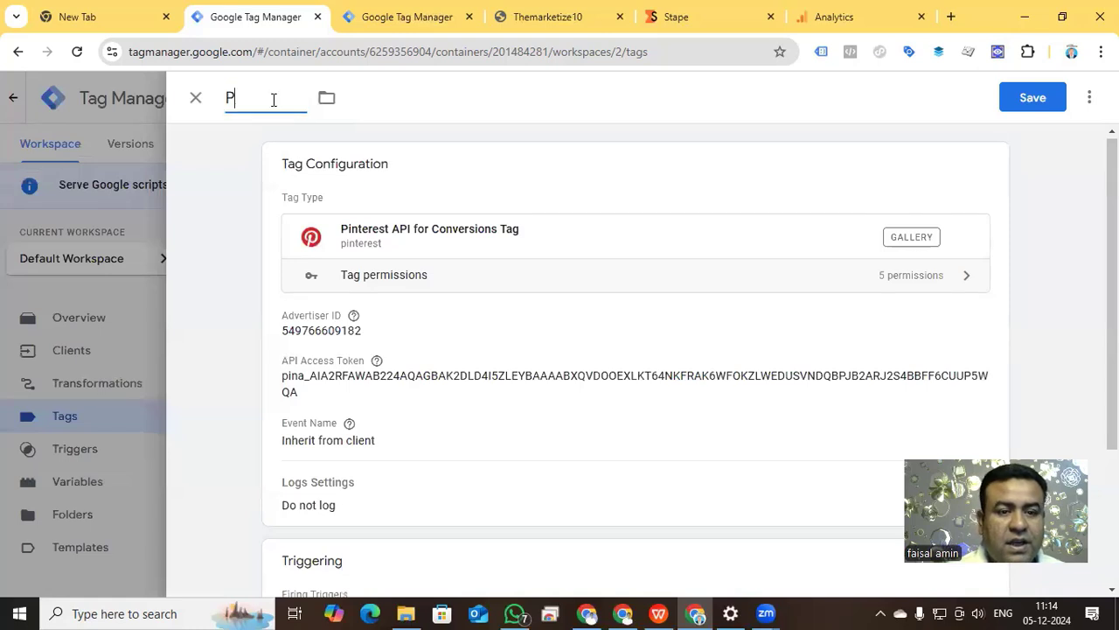
text(interest conv)
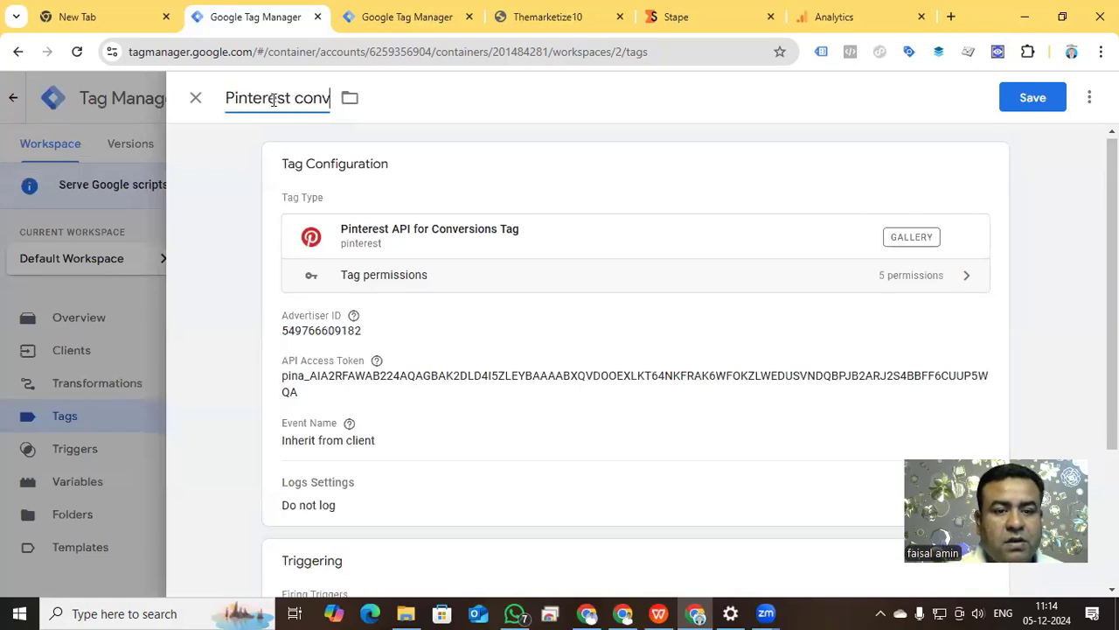
text(ersion API)
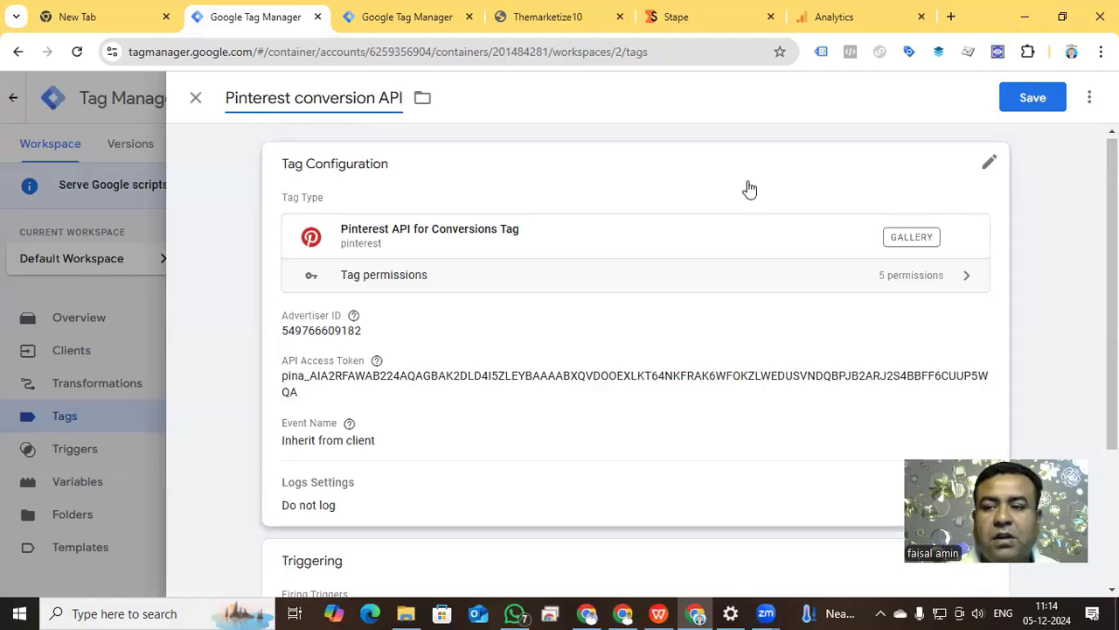
click(1028, 98)
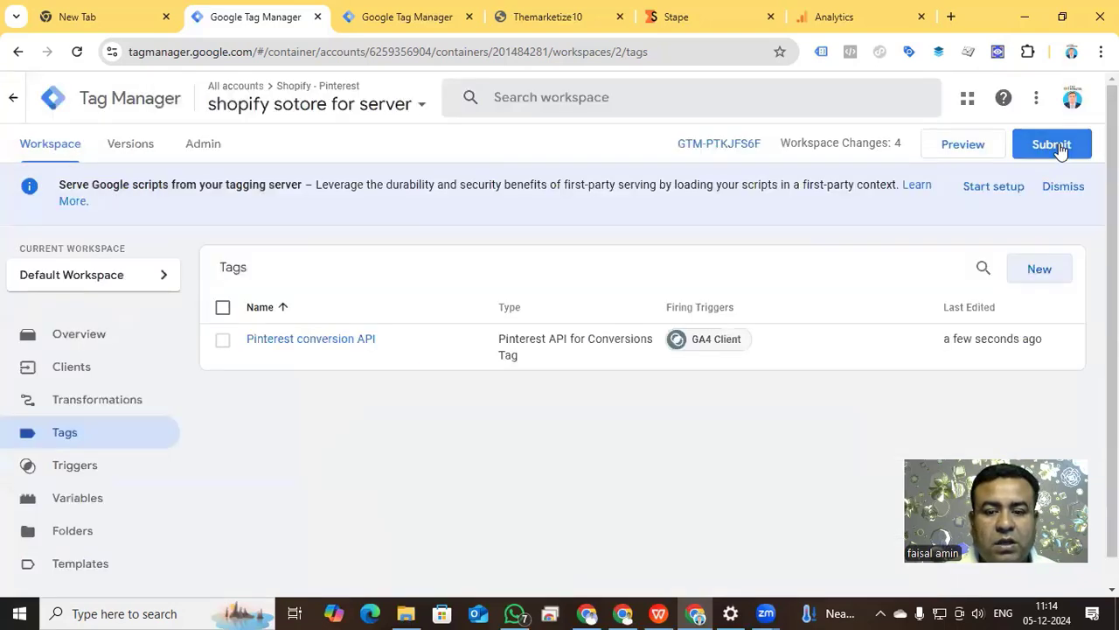
Publish the workspace changes of the server container and of the web container "Shopify pinterest - Browser".
click(1060, 149)
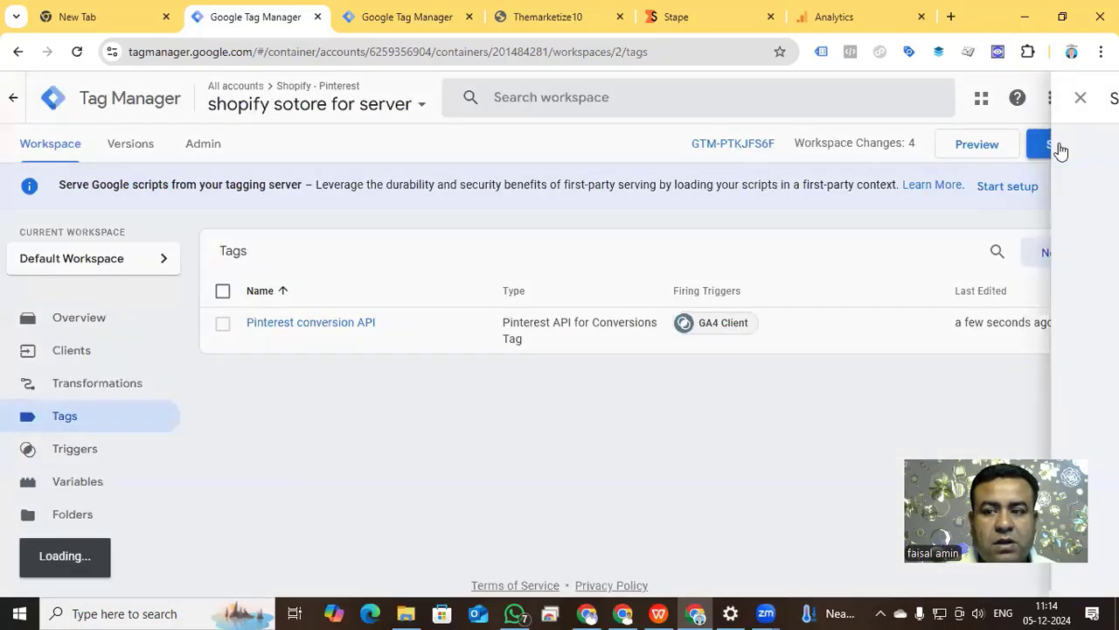
click(1055, 107)
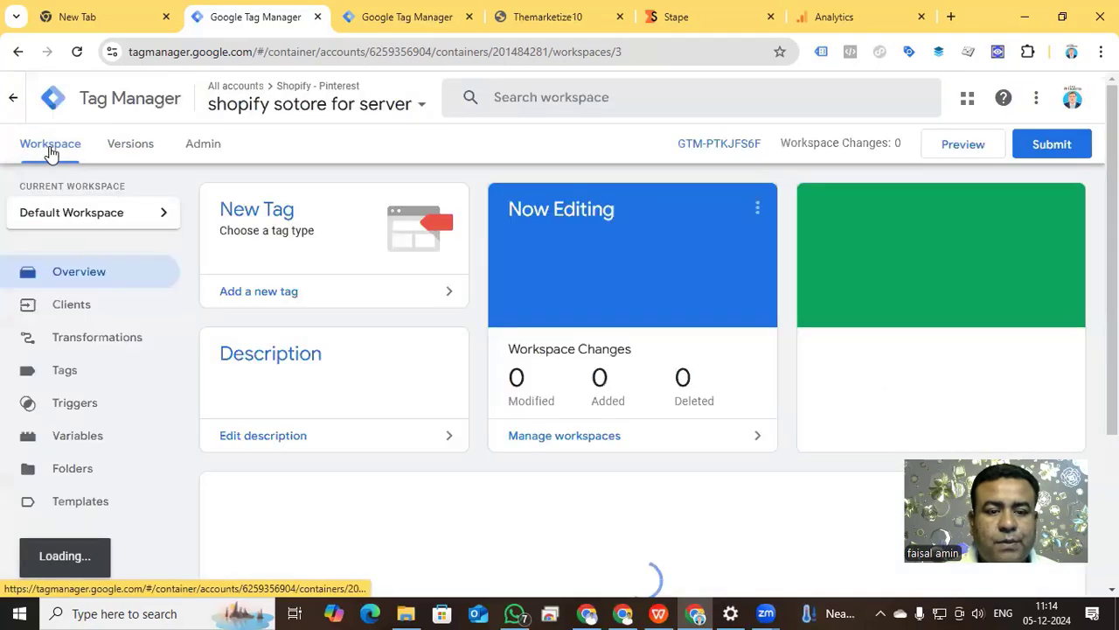
click(408, 17)
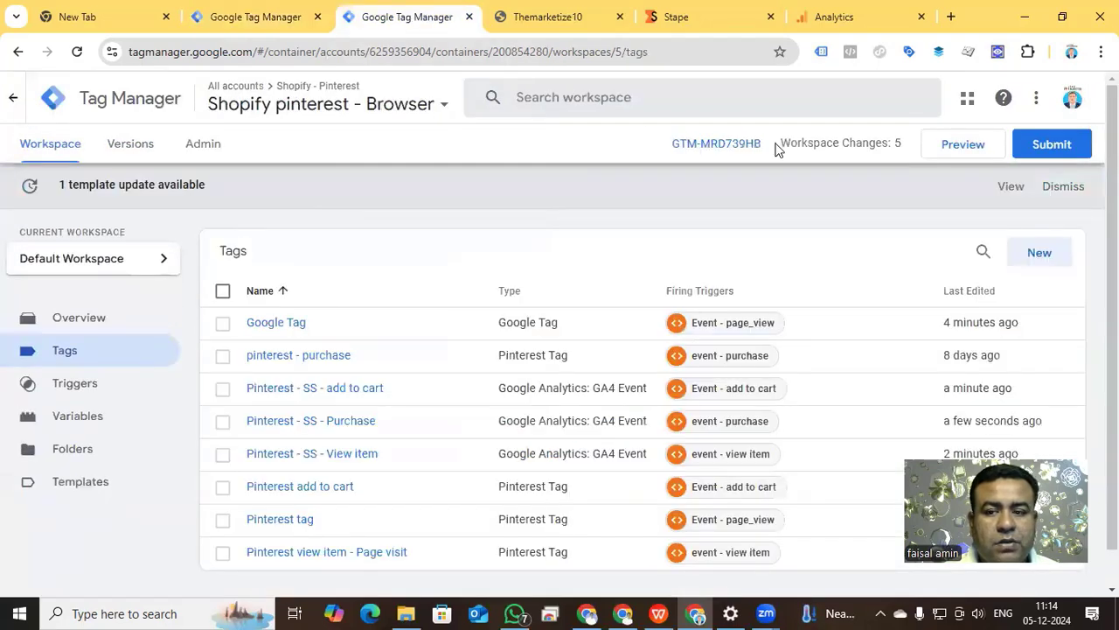
click(1054, 150)
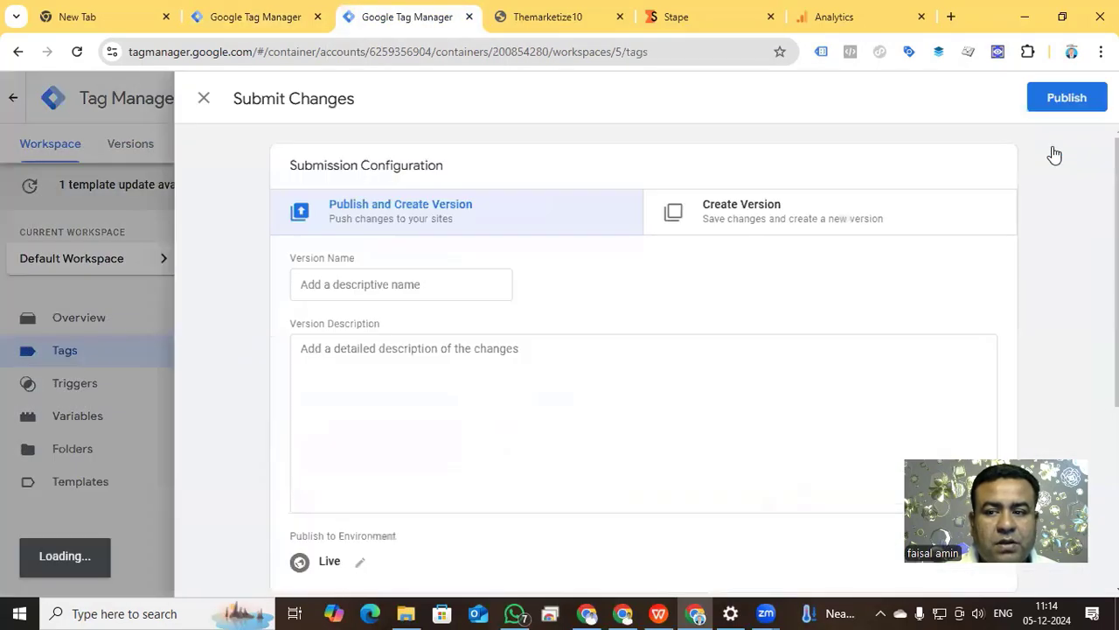
click(1056, 104)
click(770, 556)
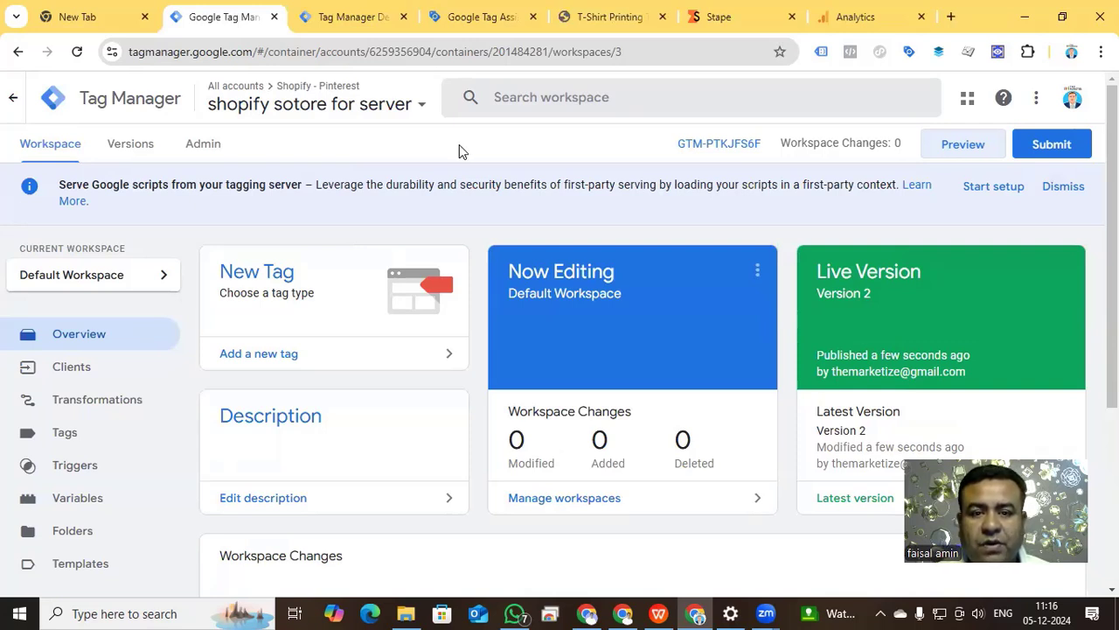
Check the server container's debug preview and Tag Assistant, and switch to the Shopify store page.
click(358, 17)
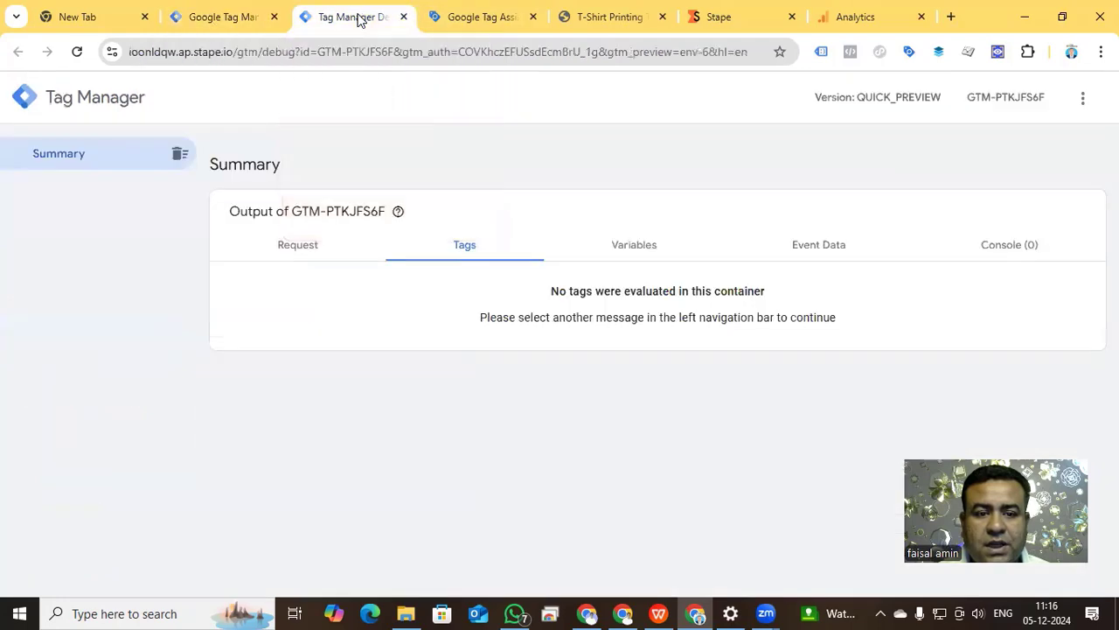
click(460, 17)
click(591, 19)
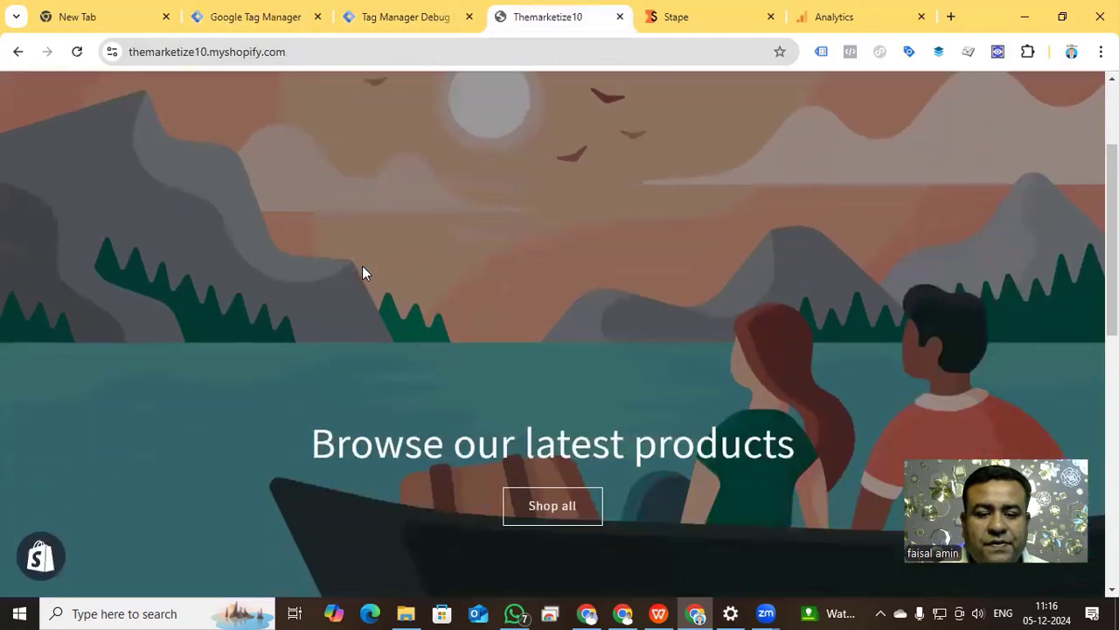
Add the product "T-Shirt Printing Techniques and Machines Printer for T Shirts" to the cart and proceed to checkout.
scroll(362, 270, down, 5)
scroll(365, 276, down, 2)
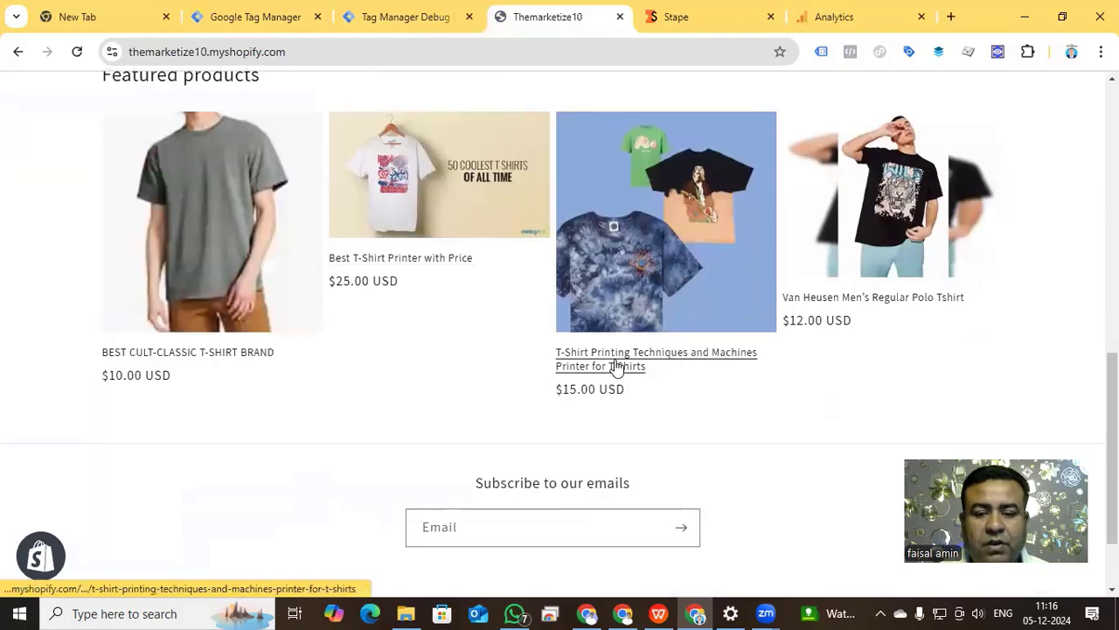
click(616, 367)
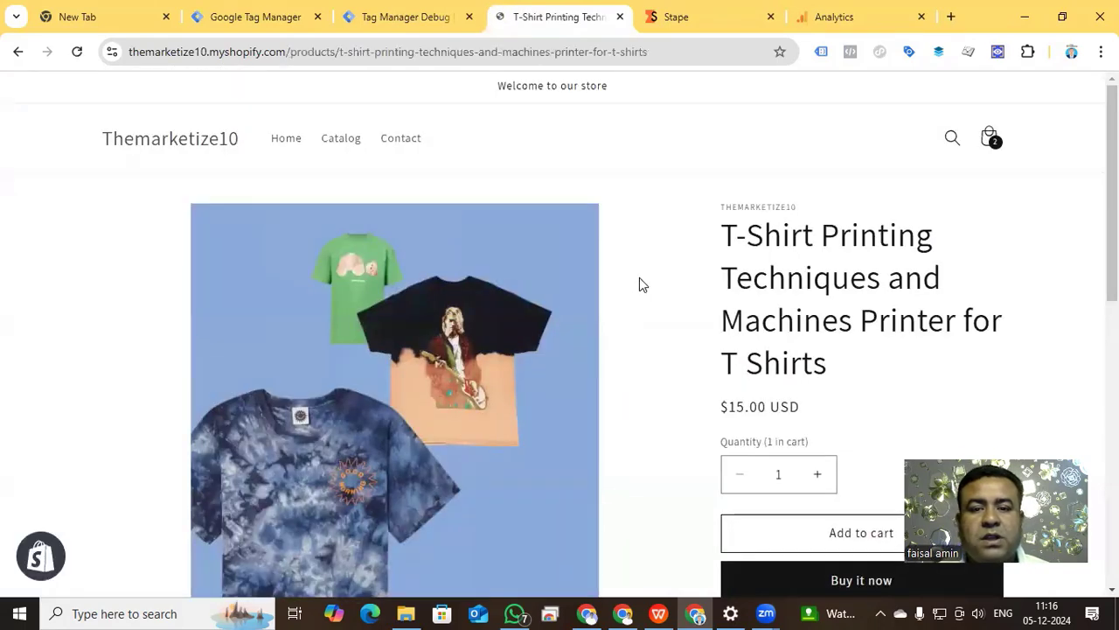
scroll(641, 273, down, 2)
click(839, 380)
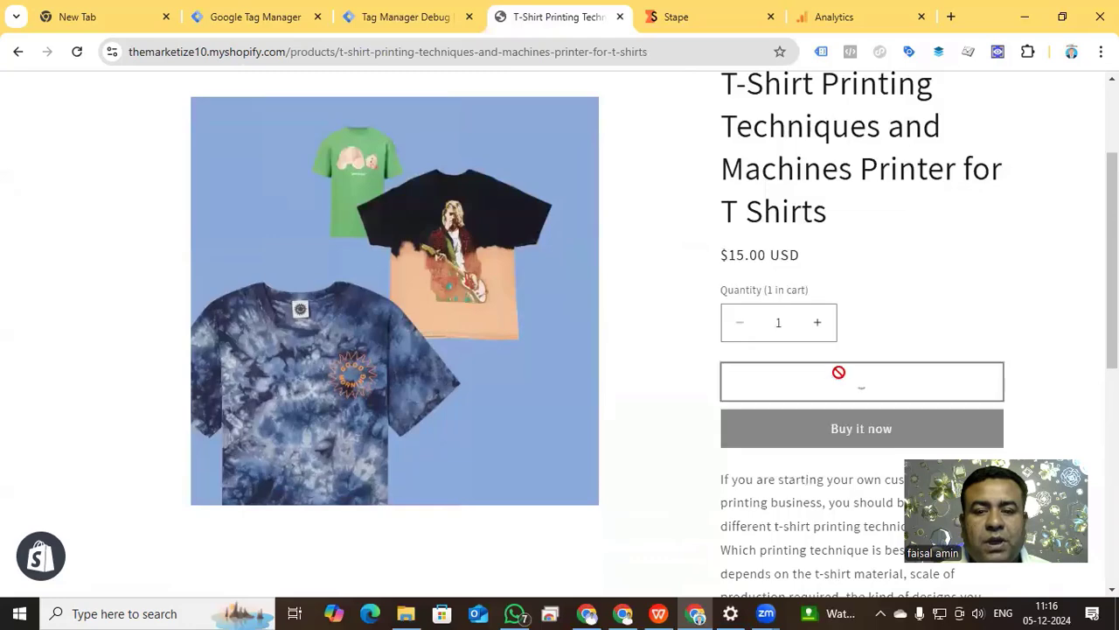
click(832, 365)
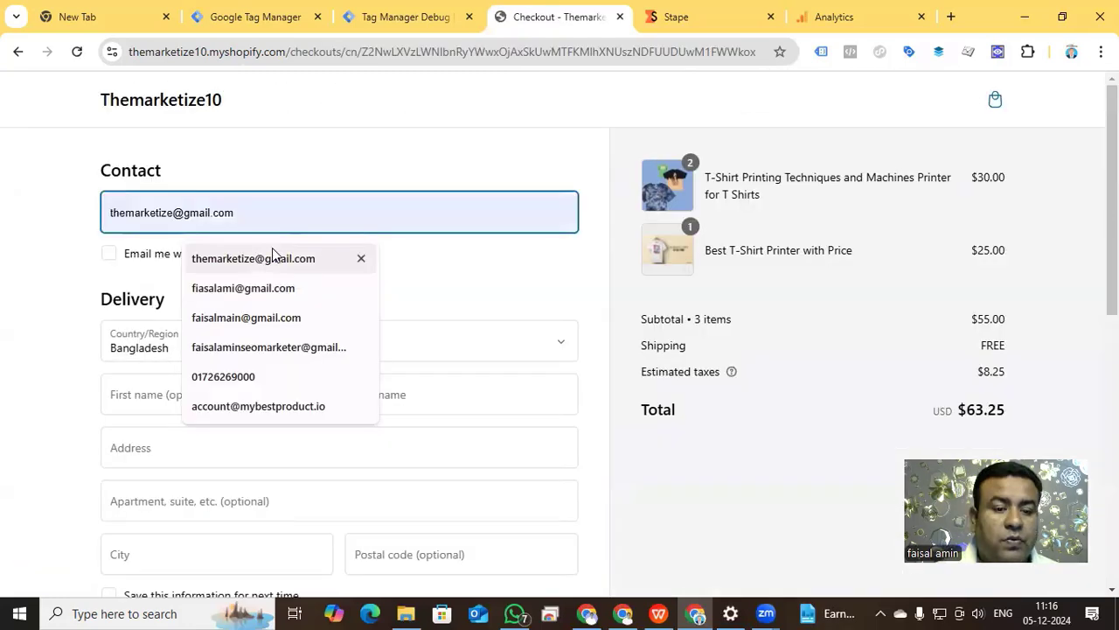
Fill in the checkout form's contact e-mail, name, address, card number, expiration date and security code, and place the test order.
click(272, 254)
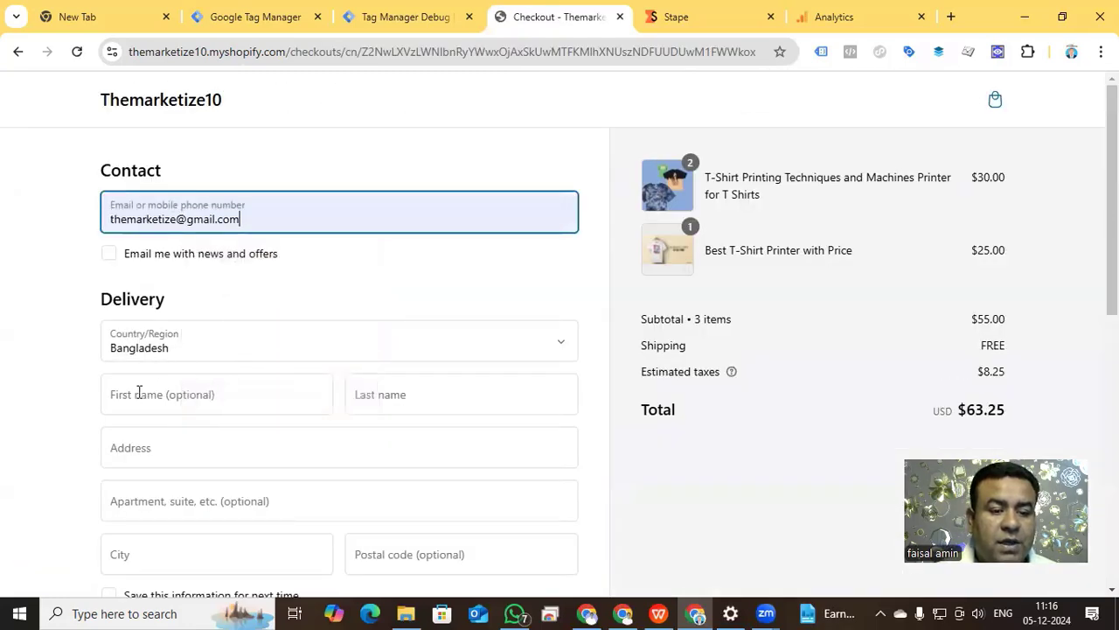
click(175, 394)
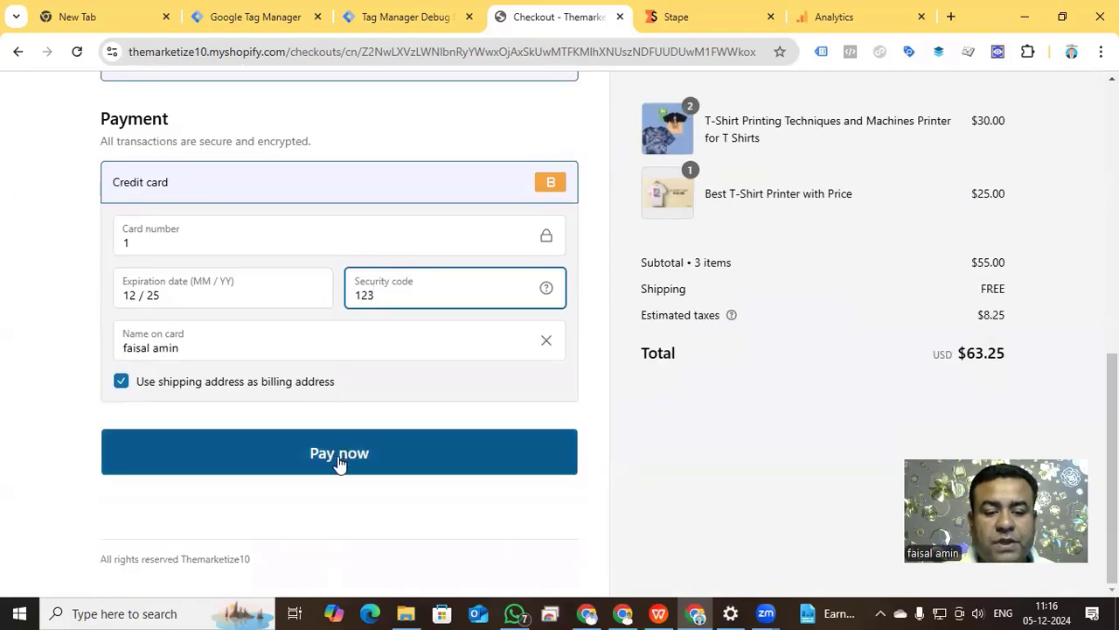
click(339, 462)
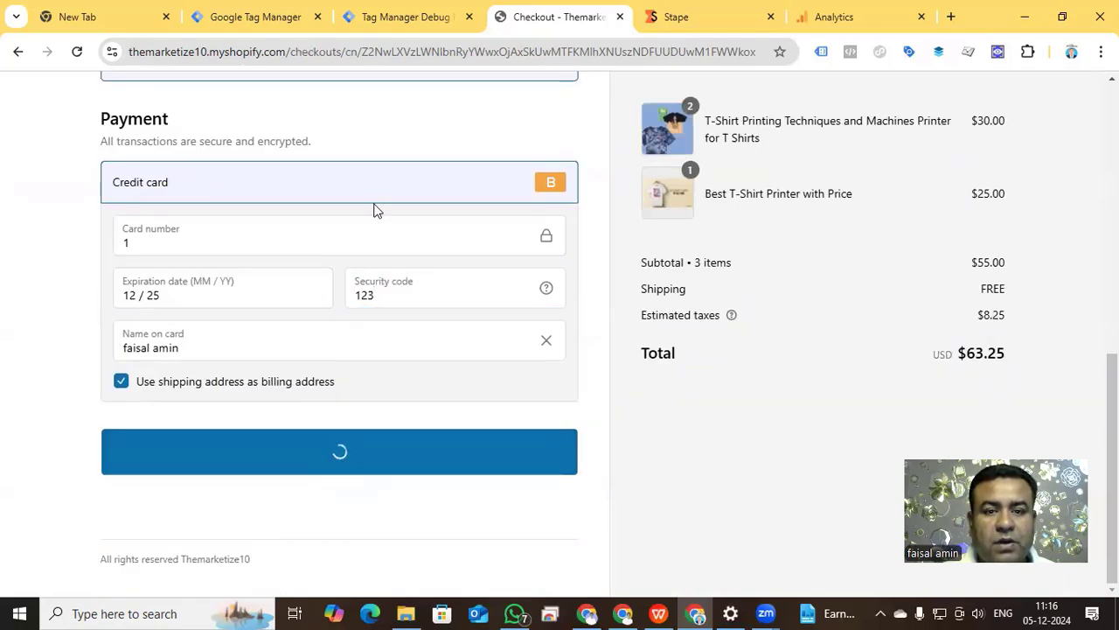
Return to the server container's debug preview and examine the purchase event's fired tags and request.
click(405, 16)
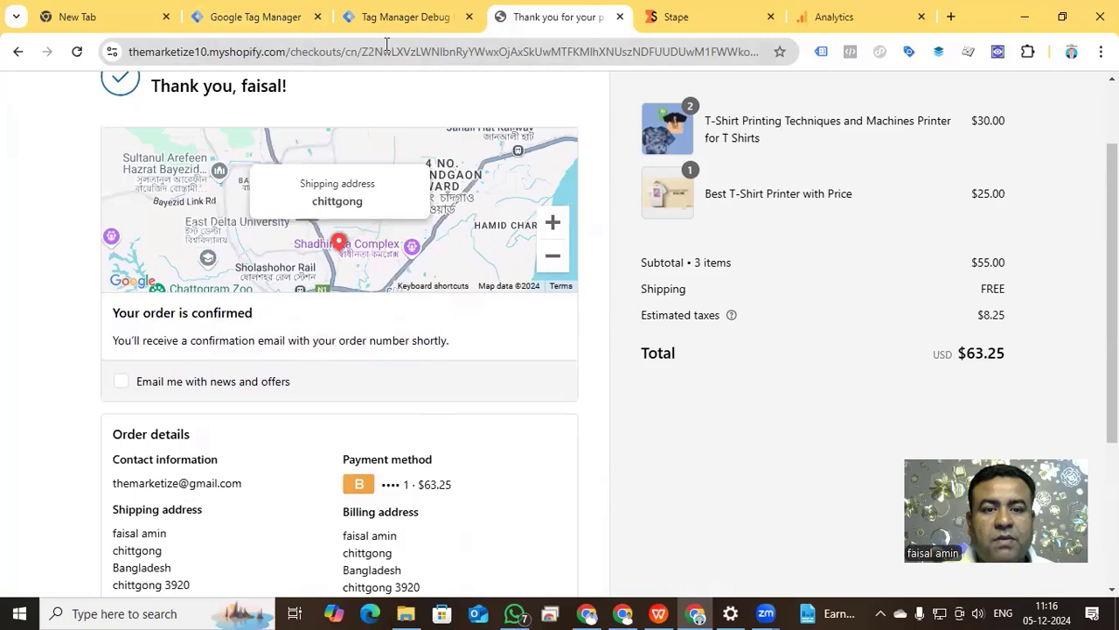
click(387, 17)
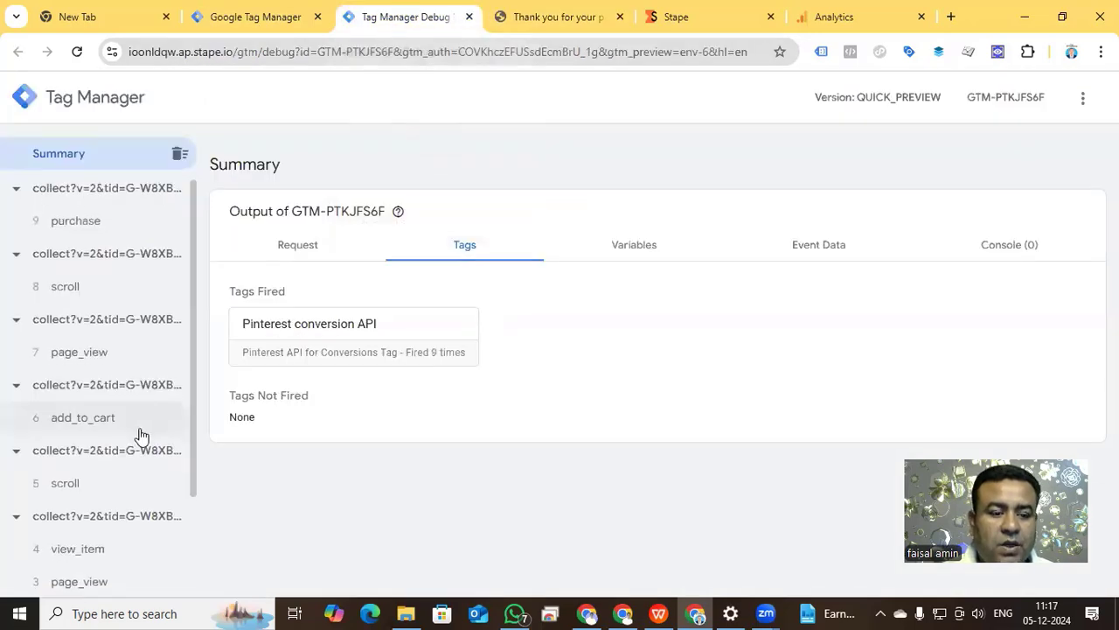
scroll(142, 435, down, 3)
scroll(117, 551, up, 3)
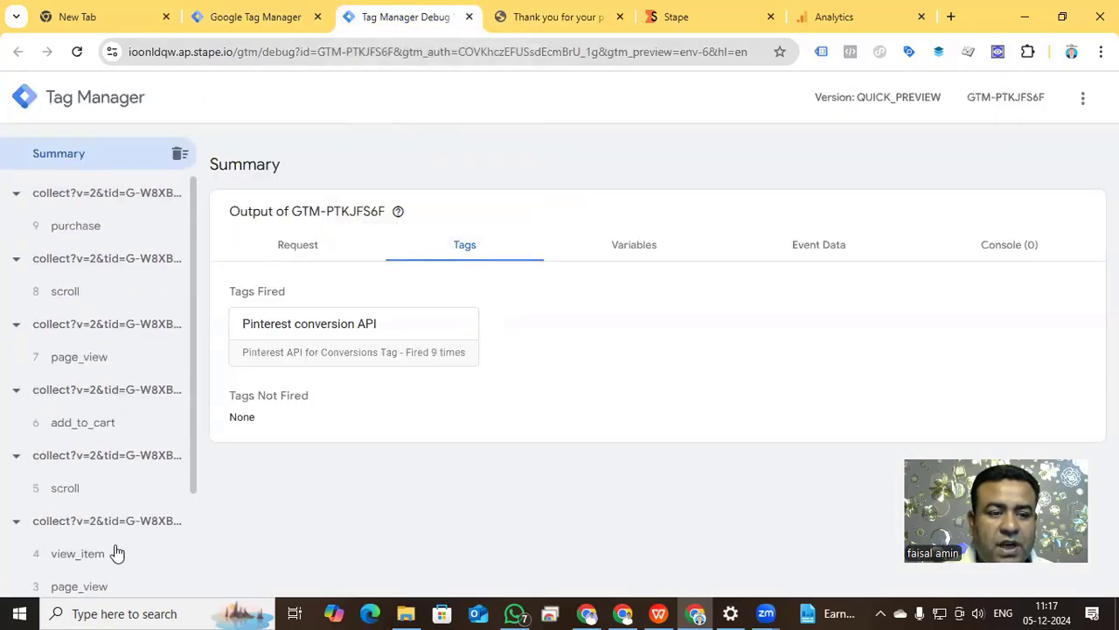
click(86, 225)
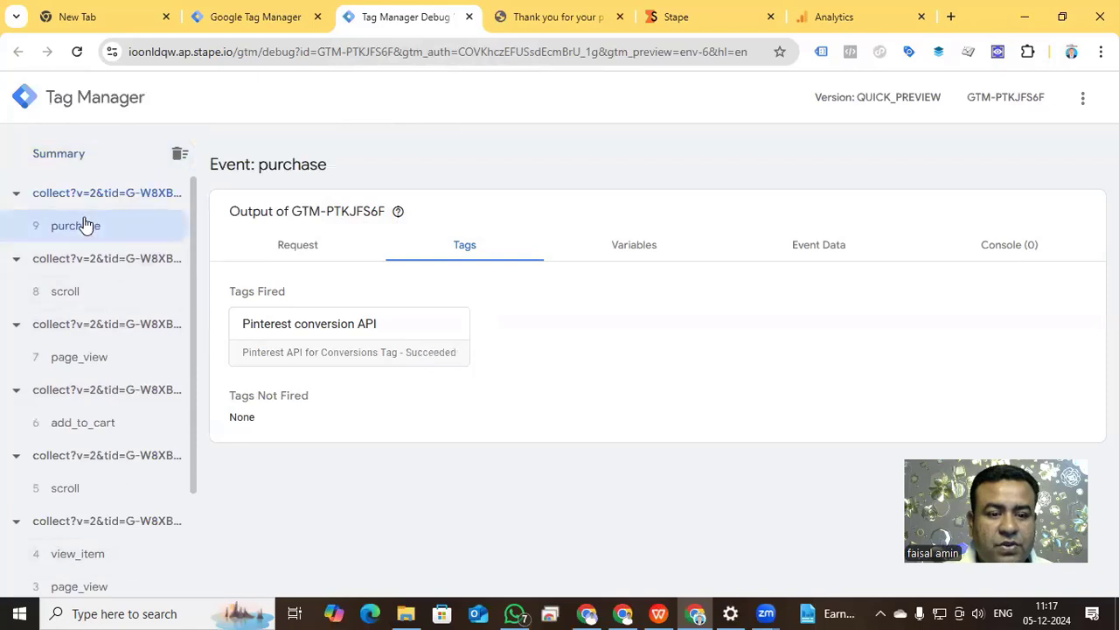
click(297, 246)
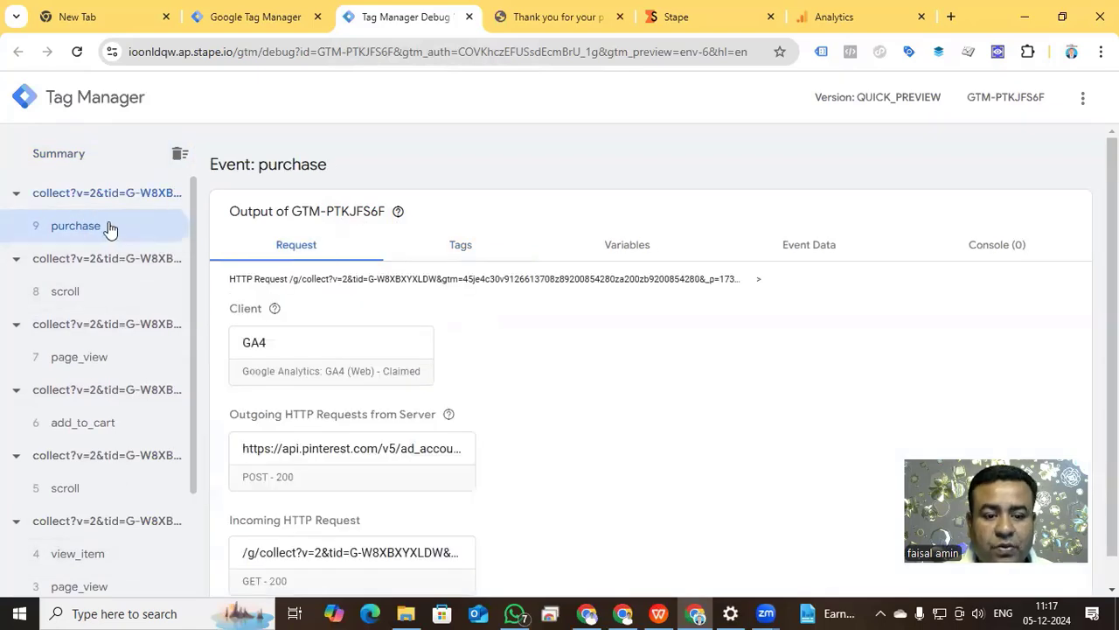
scroll(530, 412, down, 2)
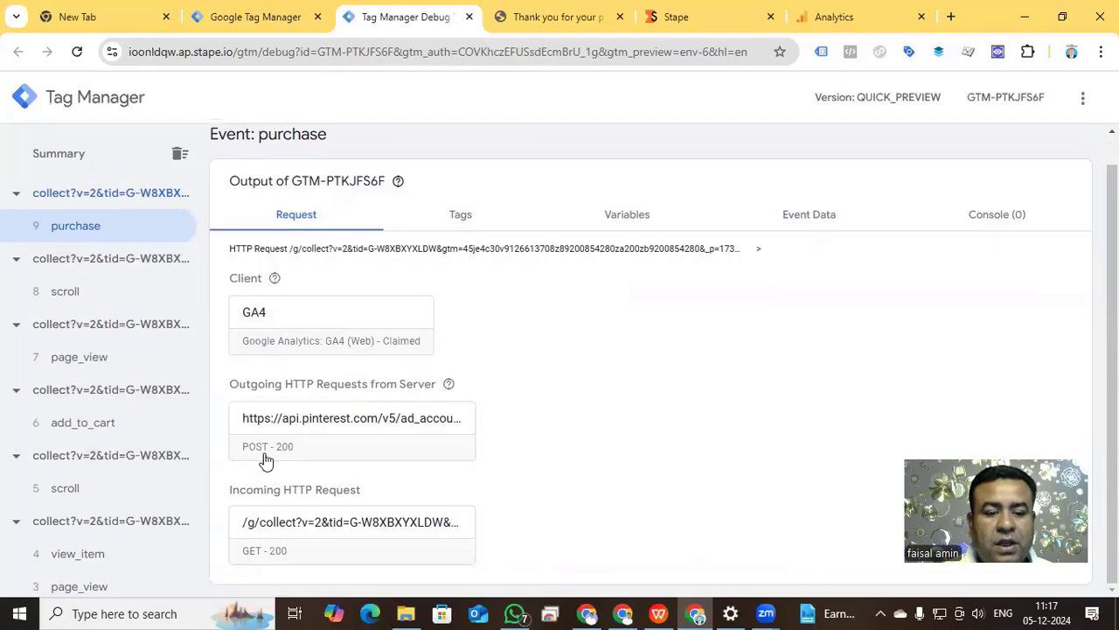
Examine the purchase event's outgoing Pinterest API request and incoming HTTP request details, and close them.
click(350, 433)
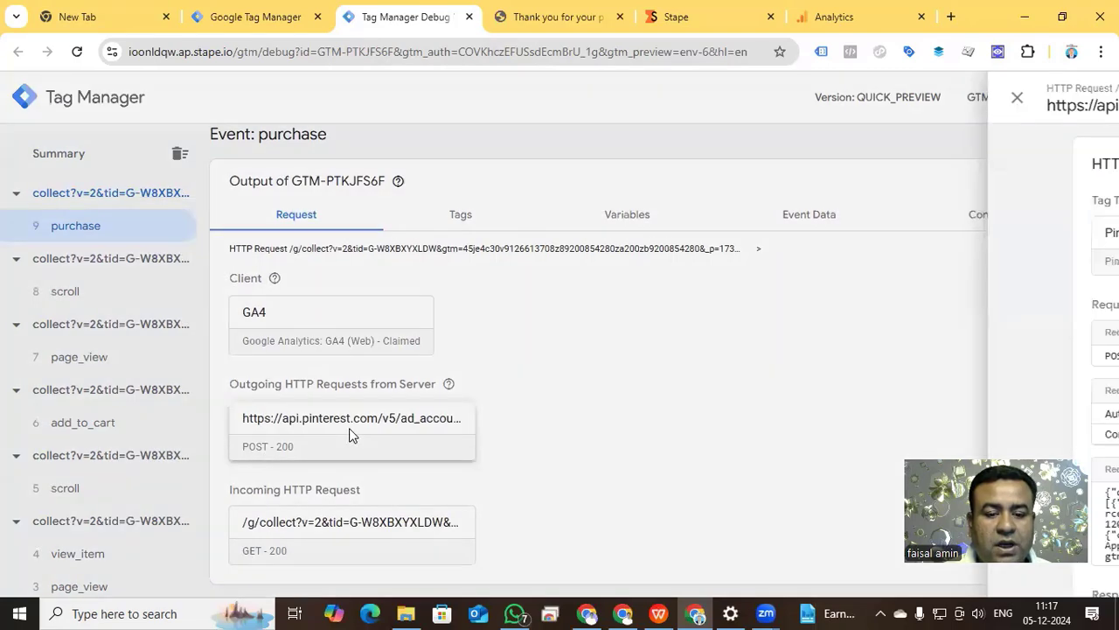
scroll(519, 463, down, 3)
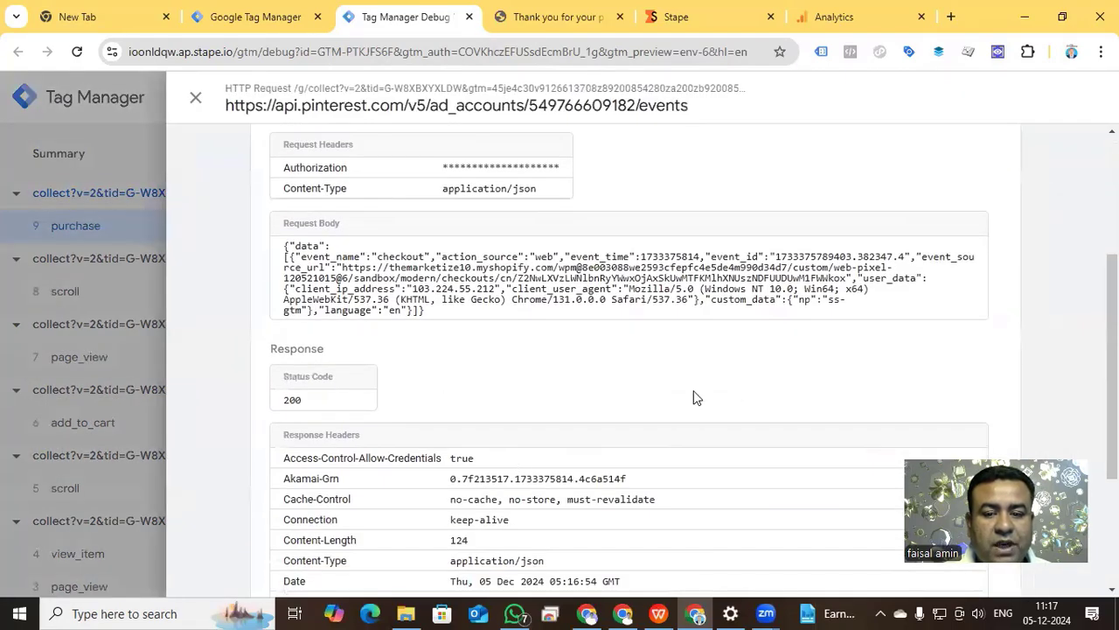
click(195, 98)
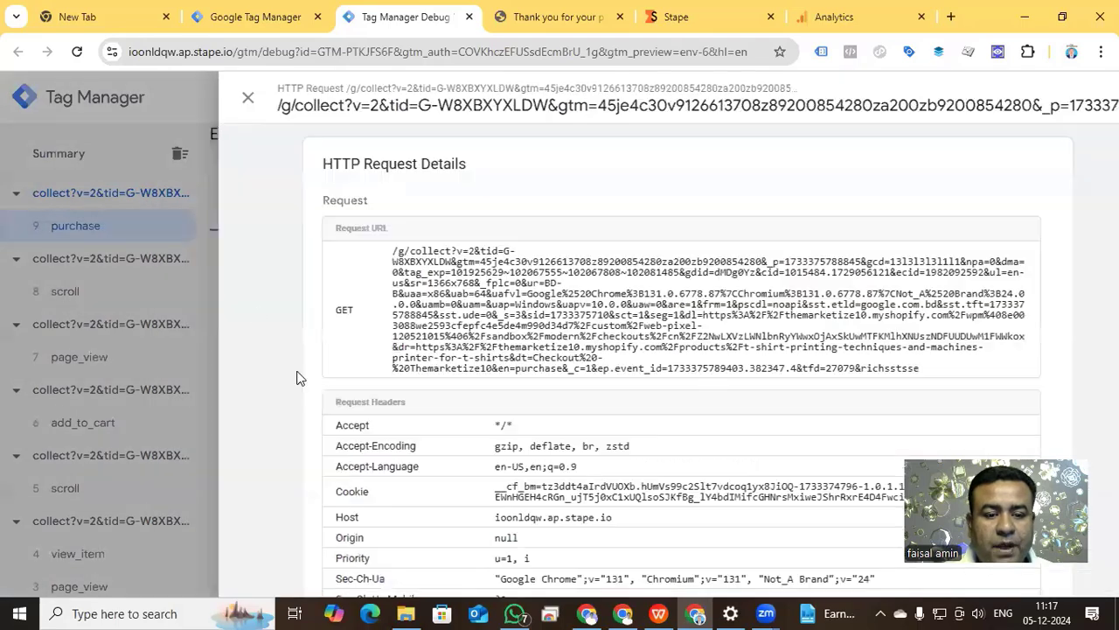
click(195, 98)
click(298, 384)
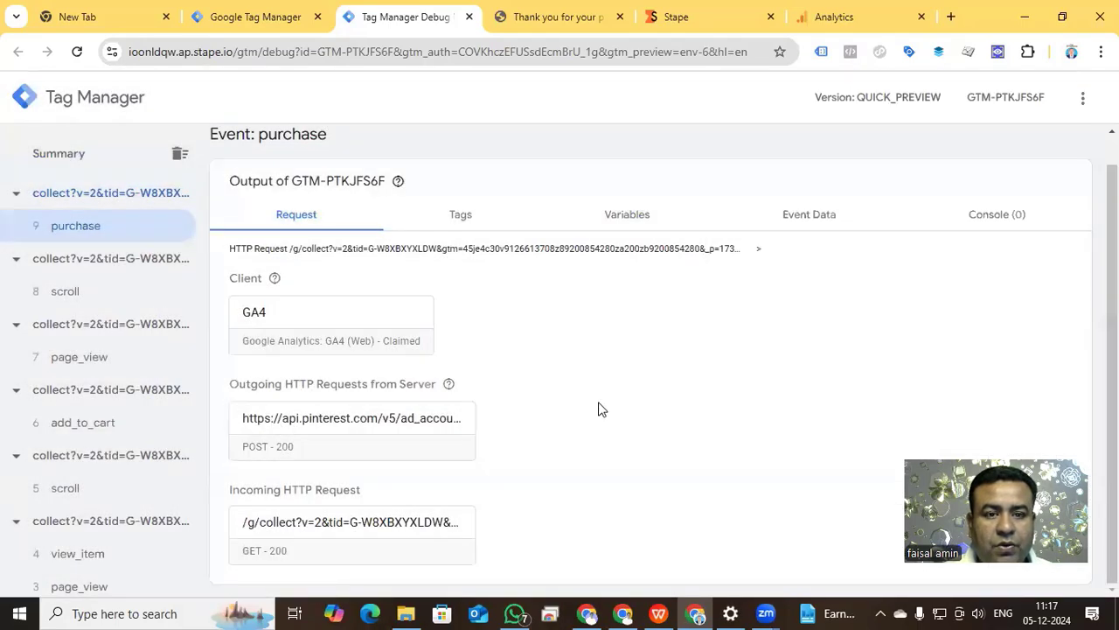
Check the requests of the add_to_cart and view_item events in the debug preview.
click(105, 422)
scroll(118, 424, down, 2)
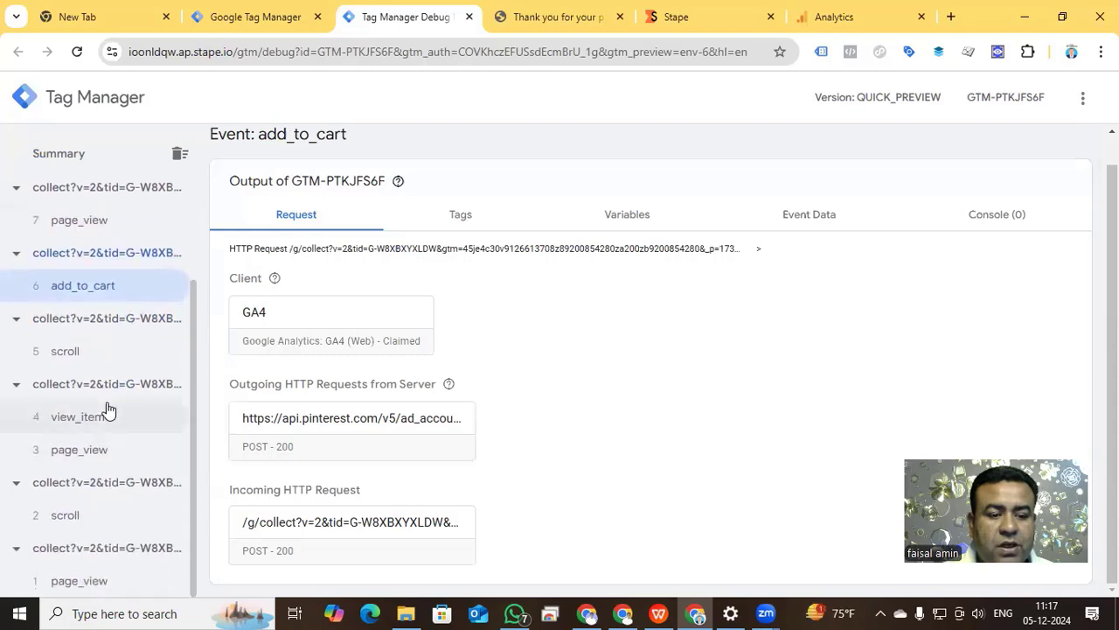
click(105, 416)
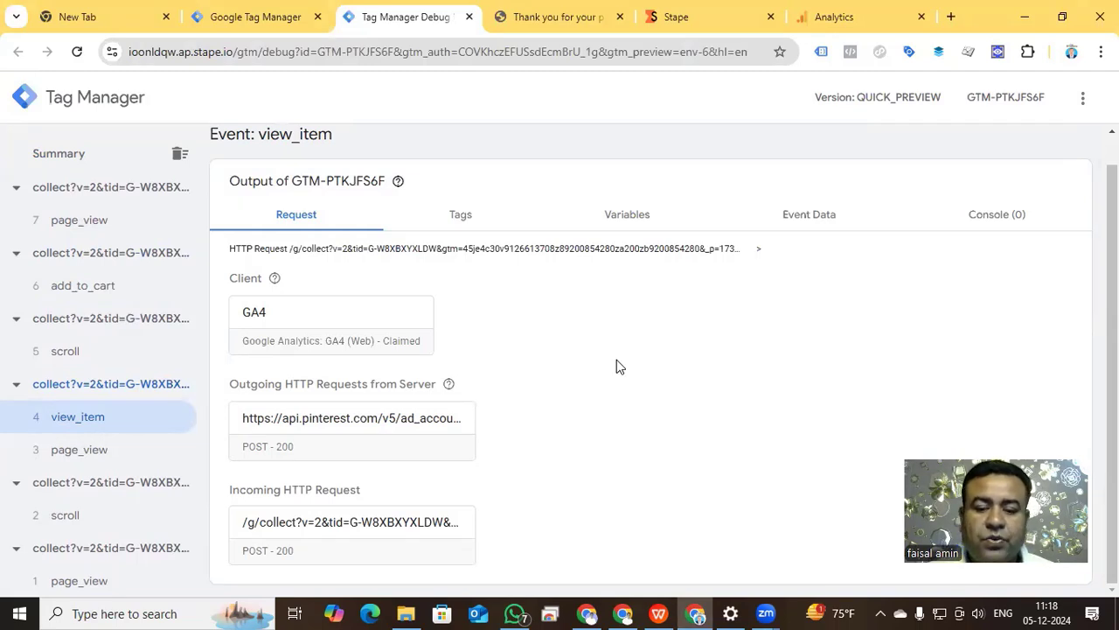
Switch to Pinterest's Conversions page and review the Conversions API activity chart in the events overview.
click(627, 611)
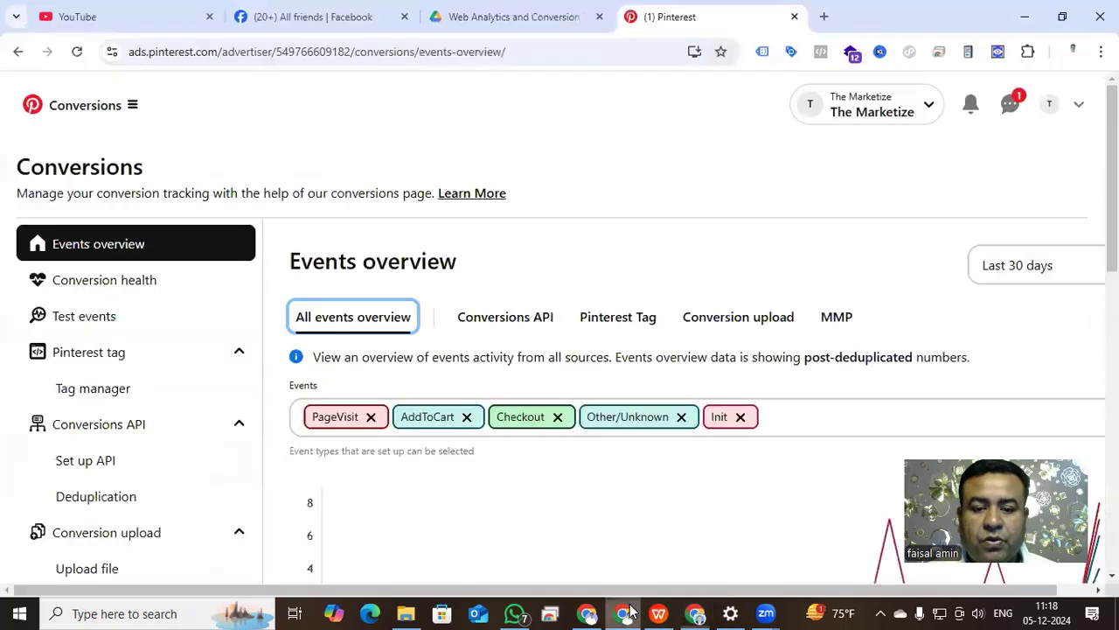
scroll(181, 394, down, 2)
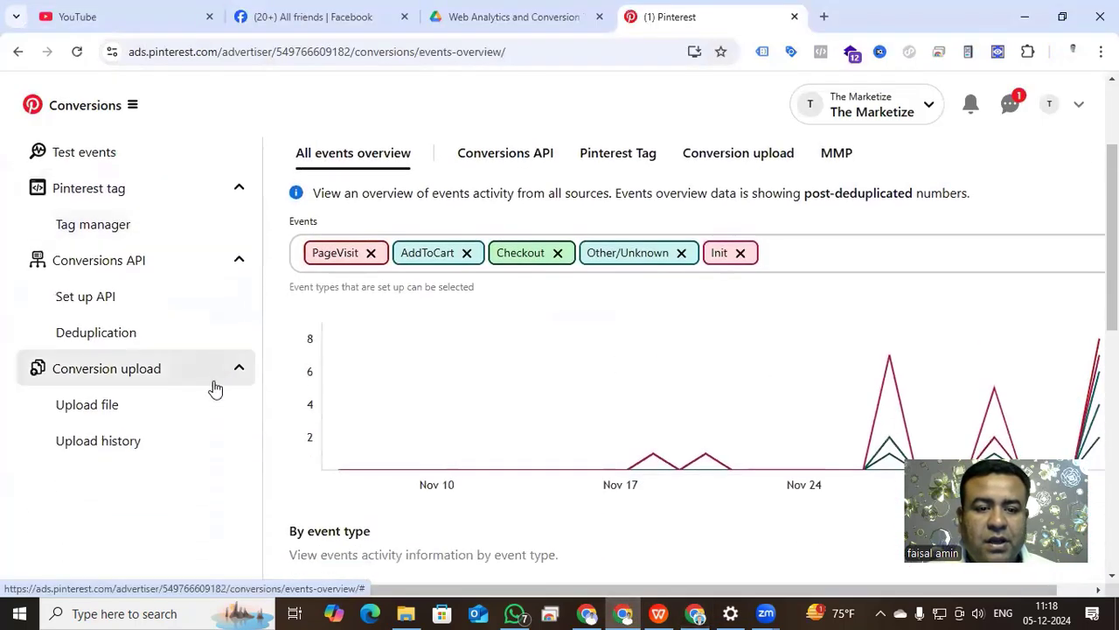
scroll(212, 387, up, 1)
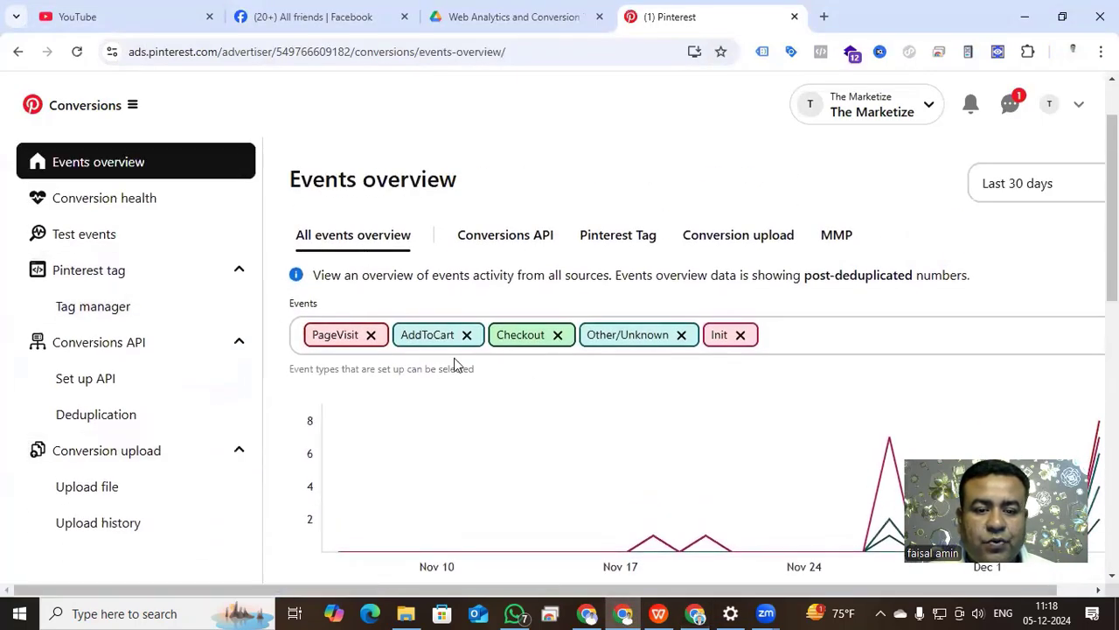
click(491, 245)
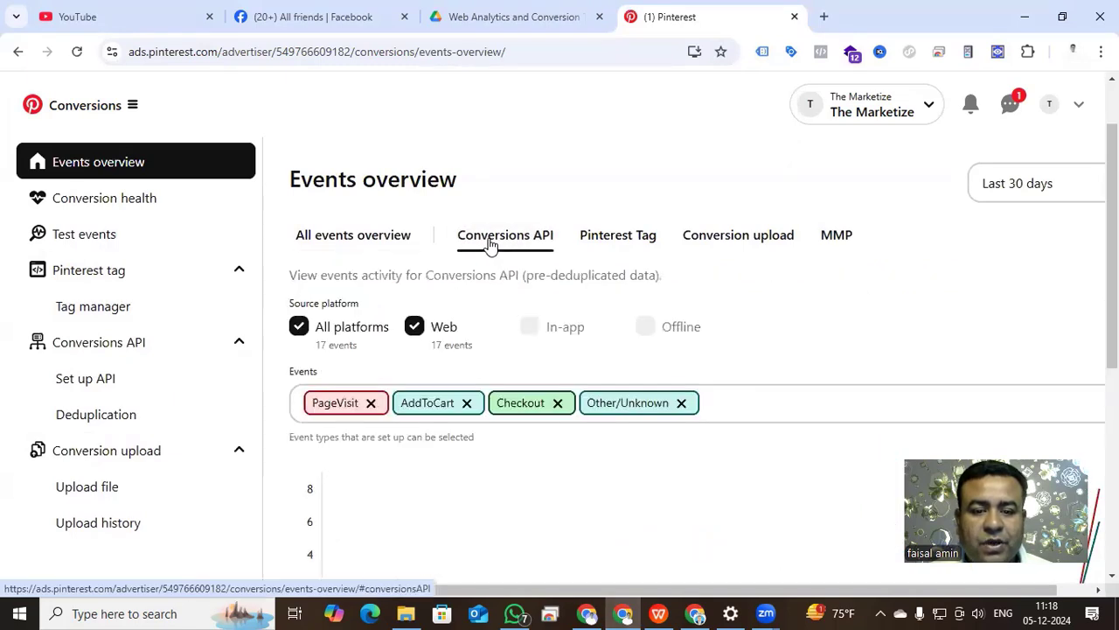
scroll(557, 411, down, 3)
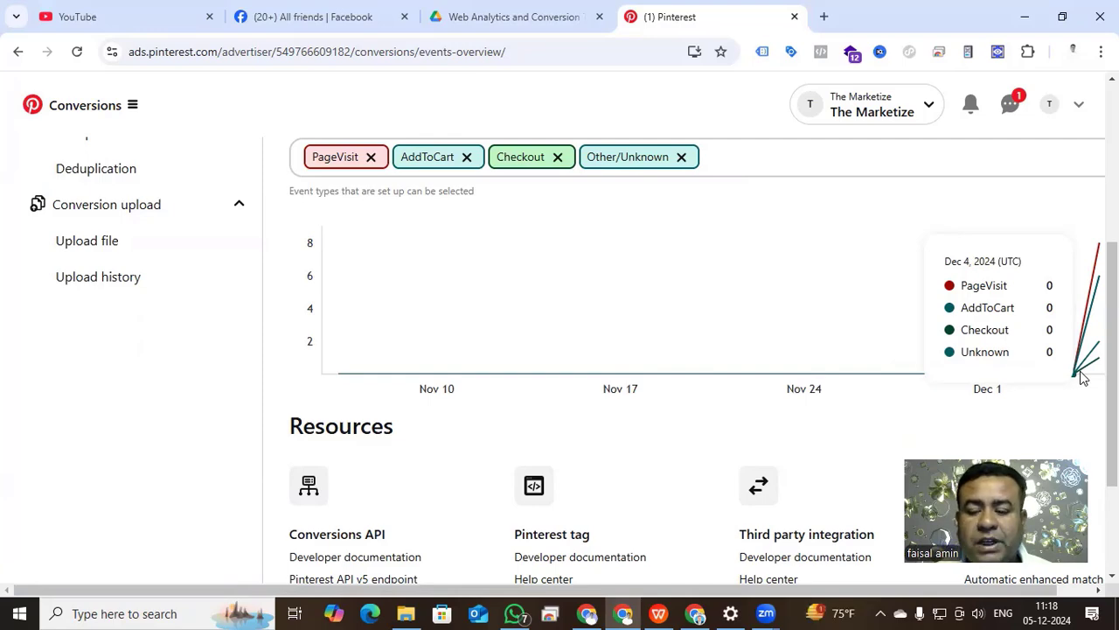
Compare the Pinterest Tag event activity with the Conversions API activity in the events overview.
scroll(787, 332, up, 3)
click(619, 235)
scroll(638, 334, down, 3)
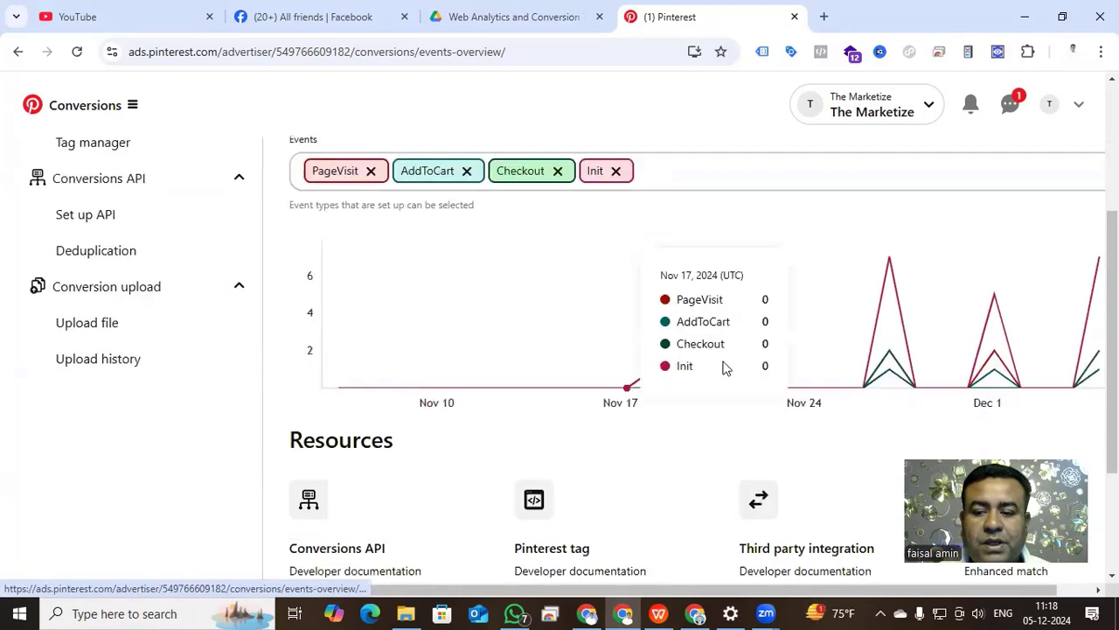
scroll(639, 367, up, 2)
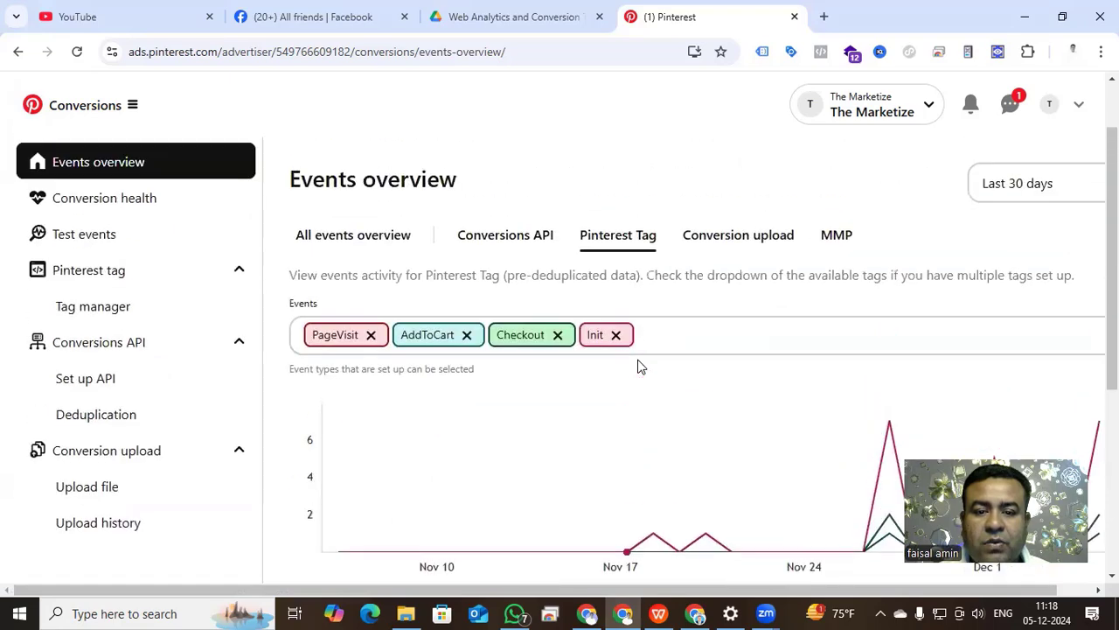
click(498, 244)
scroll(697, 430, down, 4)
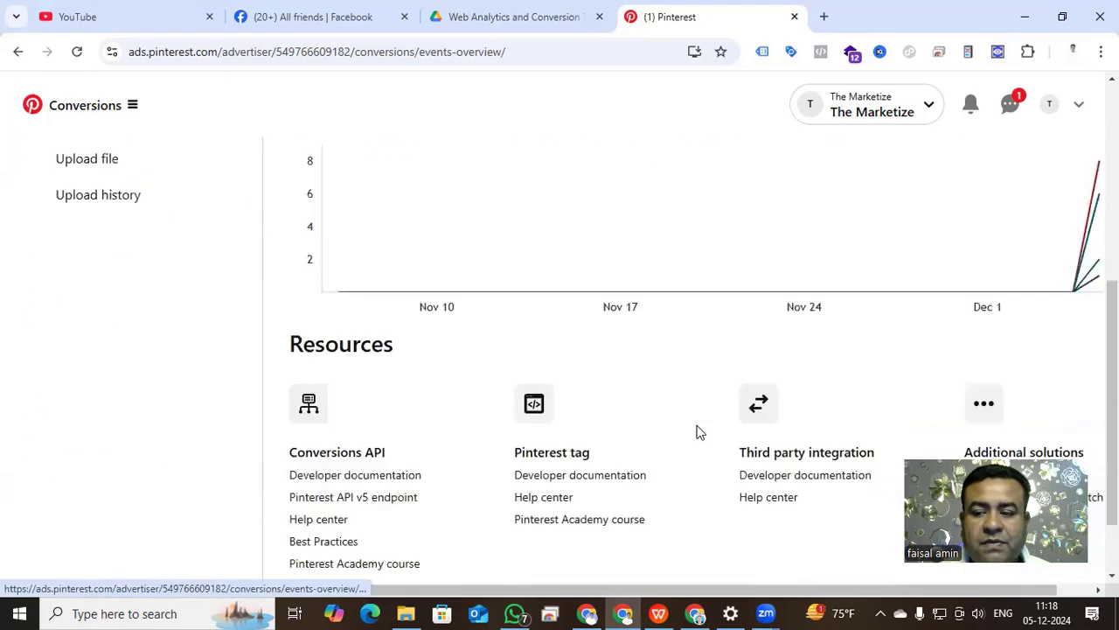
scroll(673, 403, up, 4)
click(640, 238)
scroll(729, 414, down, 4)
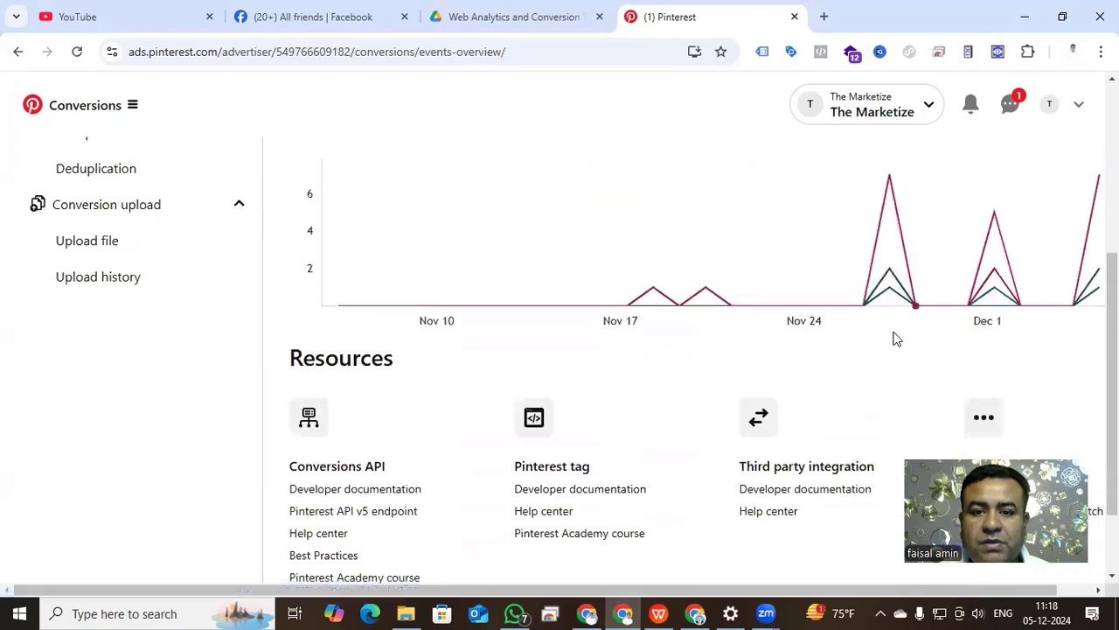
scroll(586, 315, up, 2)
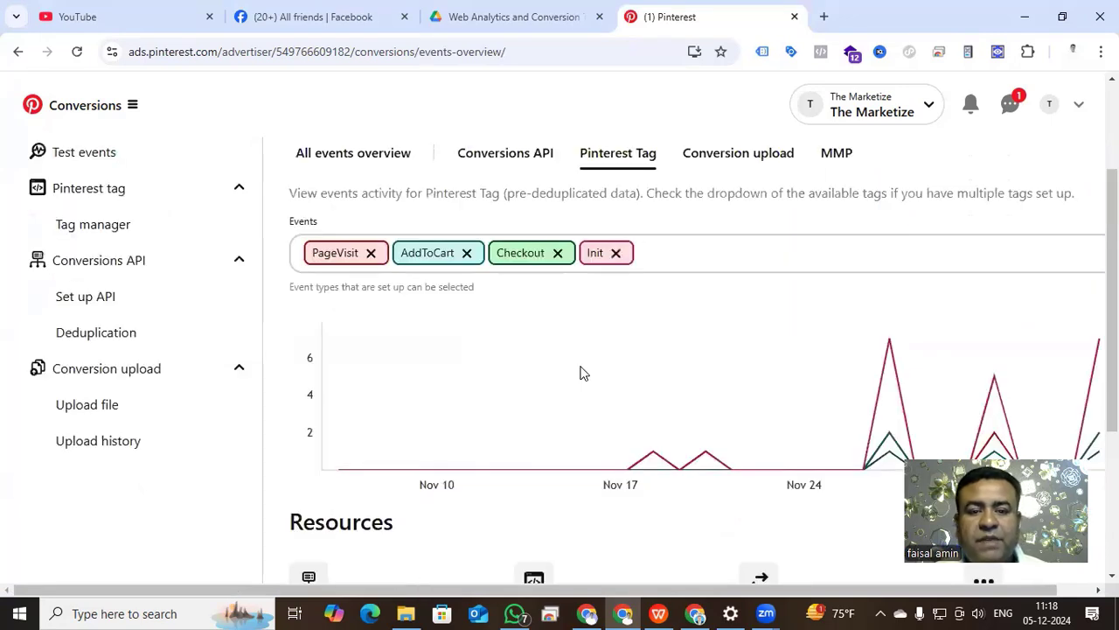
mouse_move(580, 374)
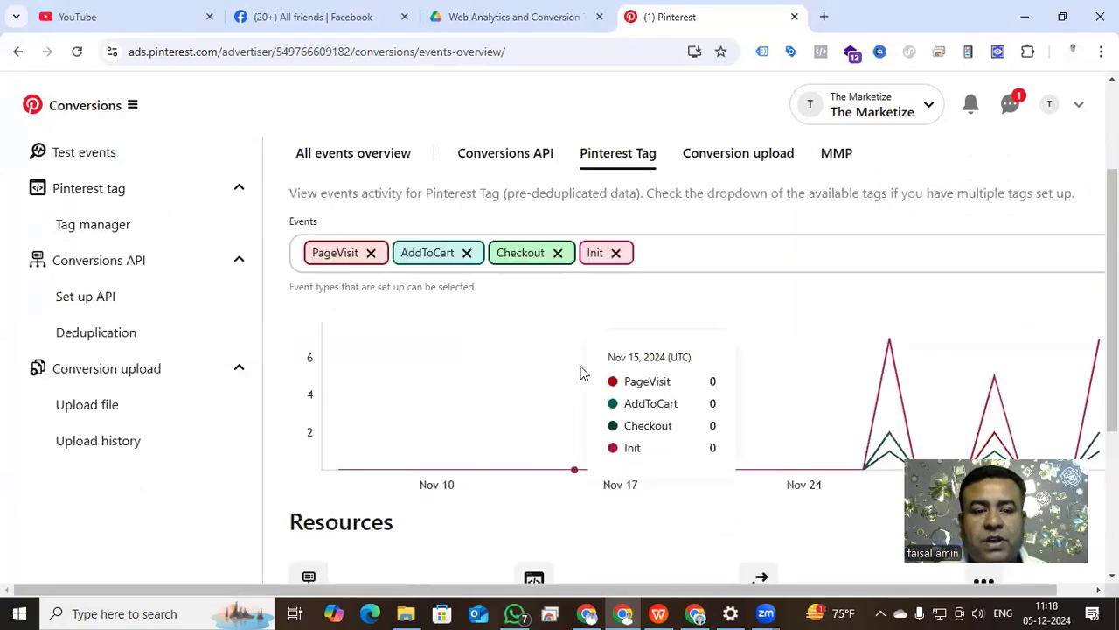